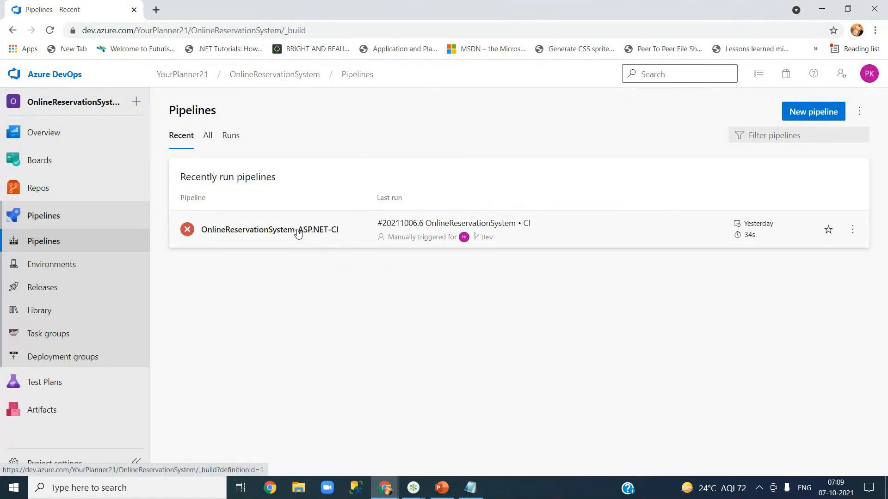
Step: Open the OnlineReservationSystem-ASP.NET-CI pipeline for editing and enable its disabled NuGet restore task
left_click(298, 233)
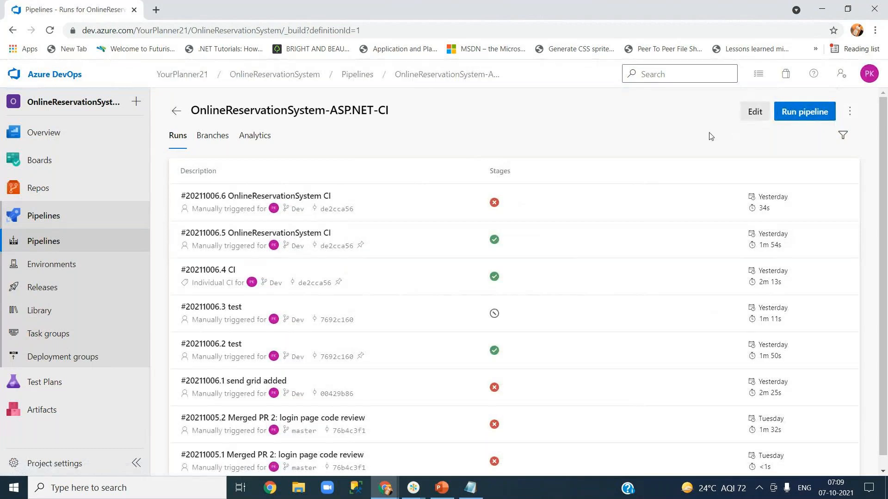
left_click(753, 112)
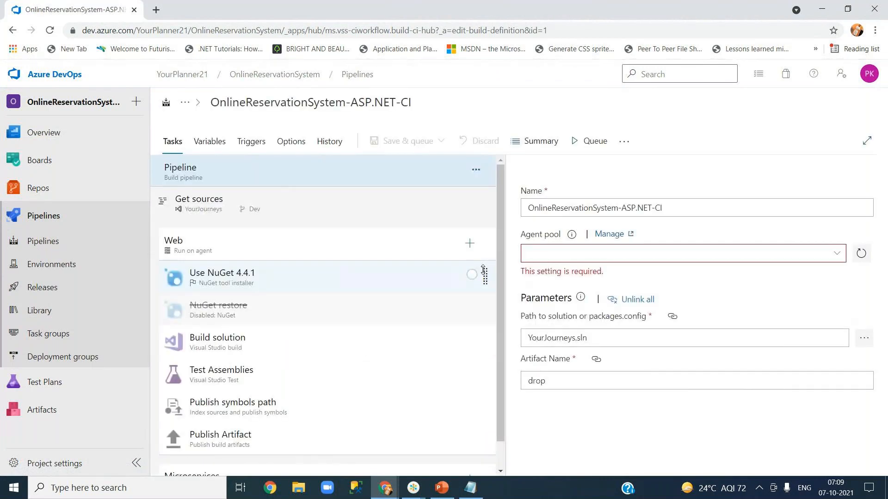
left_click(250, 317)
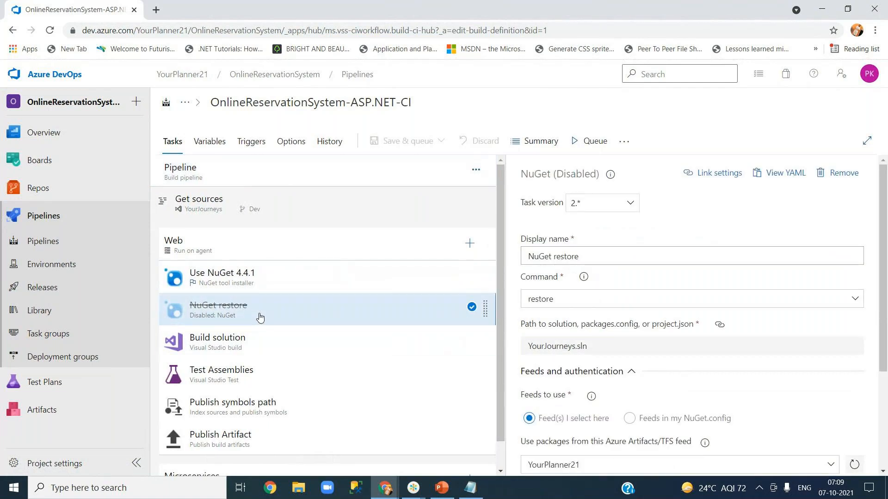
right_click(260, 317)
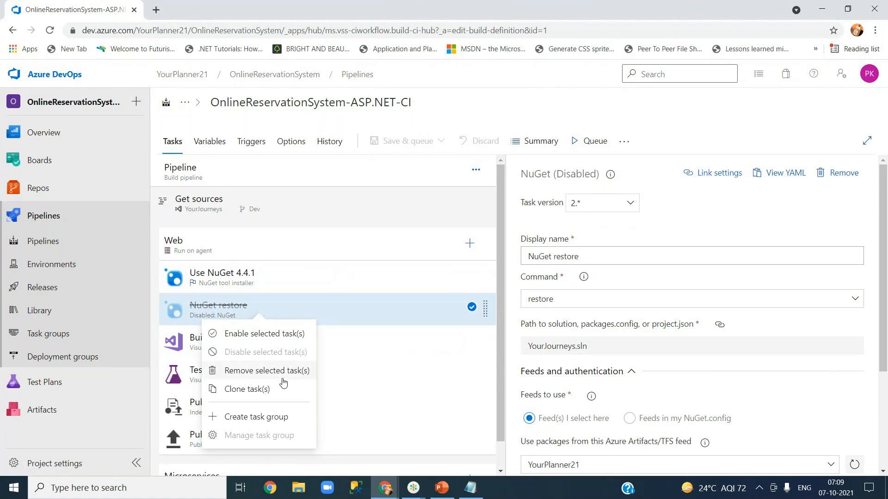
left_click(278, 335)
Step: Examine the Test Assemblies task's test selection settings, including the available methods for selecting tests
left_click_drag(499, 363, 498, 397)
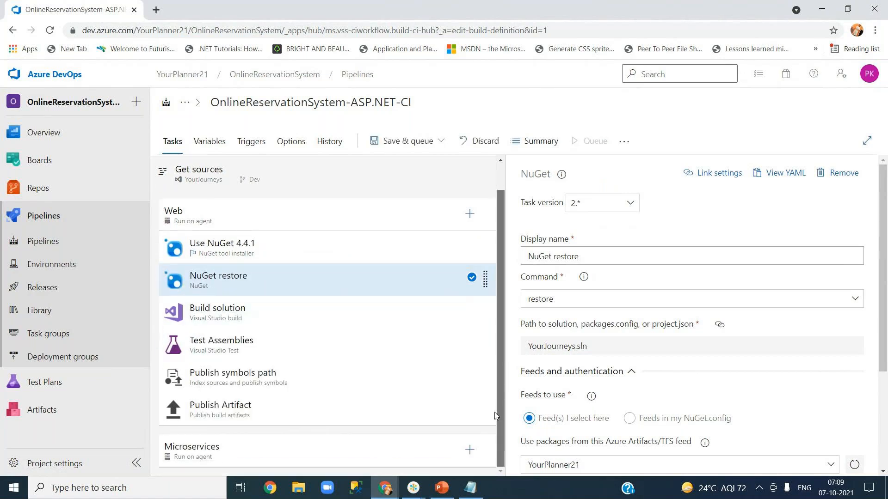
left_click(267, 350)
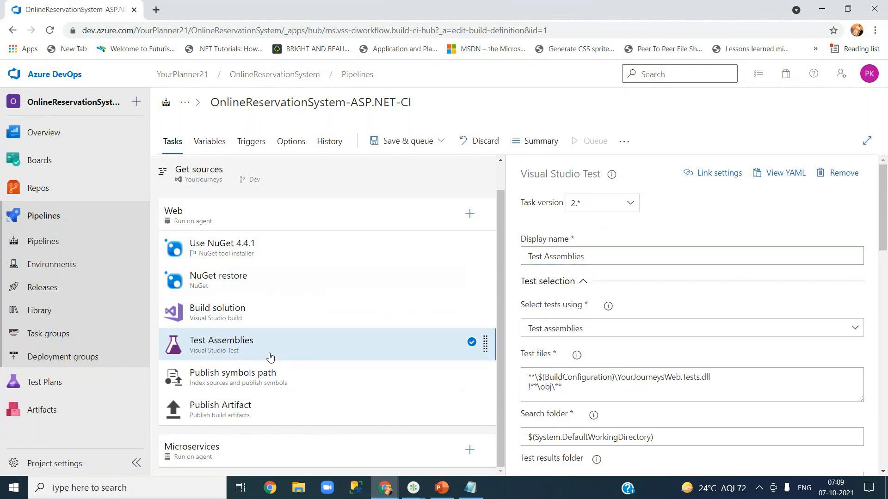
left_click_drag(884, 235, 884, 270)
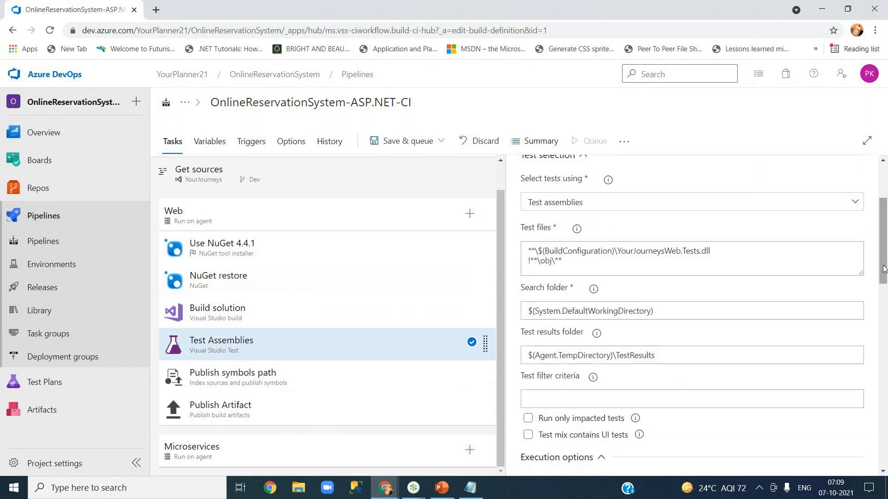
left_click(854, 206)
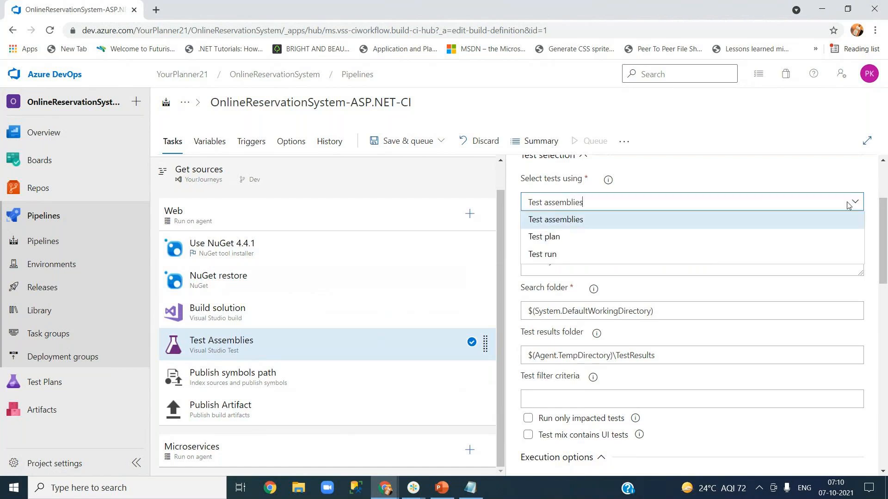
left_click(712, 169)
mouse_move(56, 391)
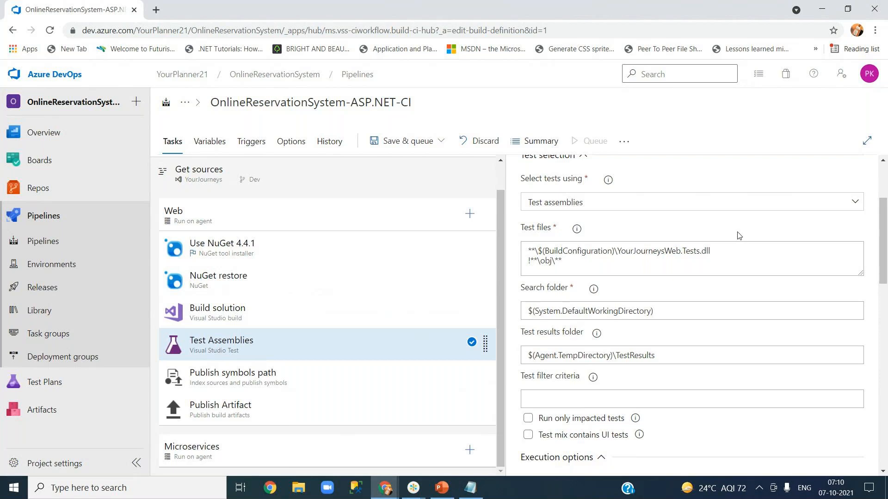
mouse_move(114, 372)
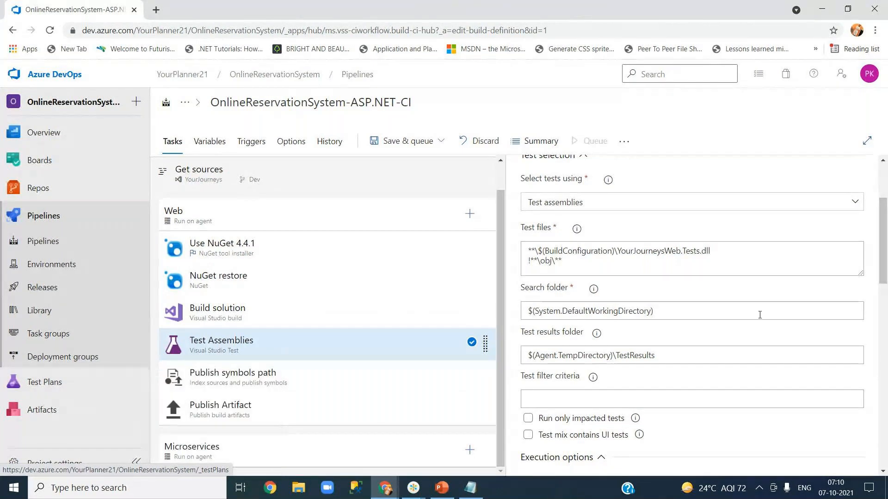
Step: Enable running only impacted tests in the Test Assemblies task and set all tests to run after 5 builds
left_click_drag(883, 258, 883, 284)
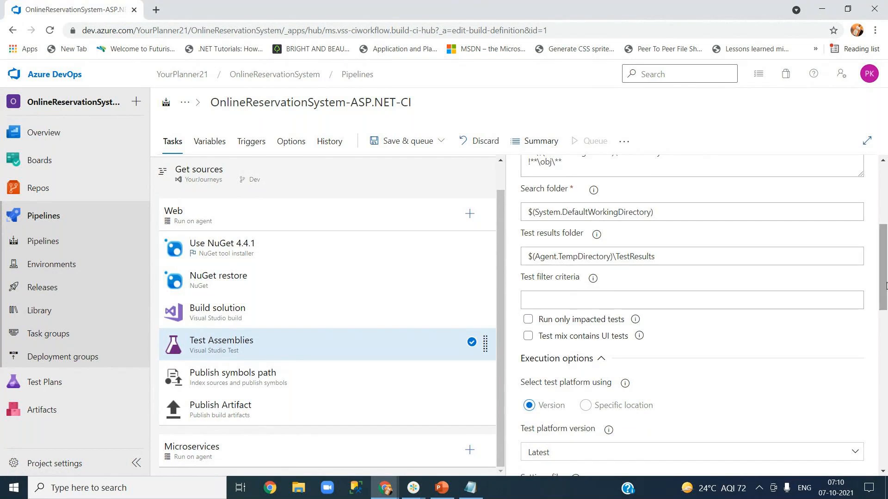
left_click_drag(883, 289, 883, 315)
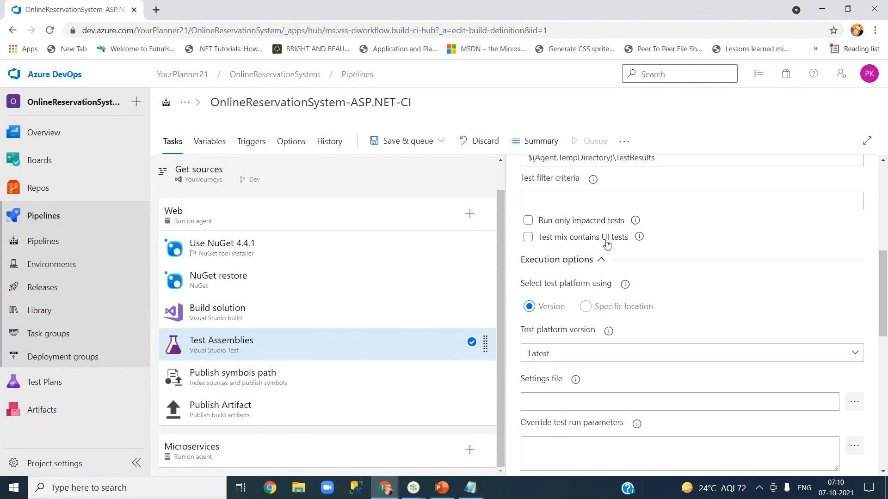
left_click(528, 220)
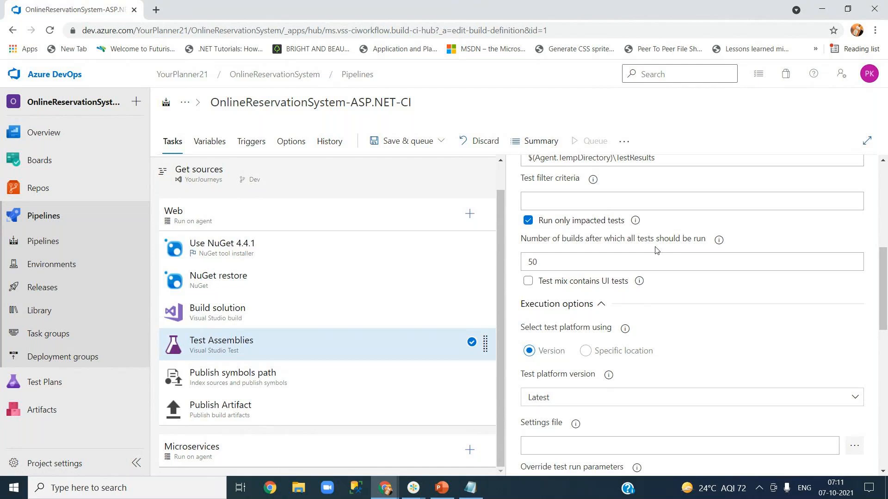
left_click(535, 263)
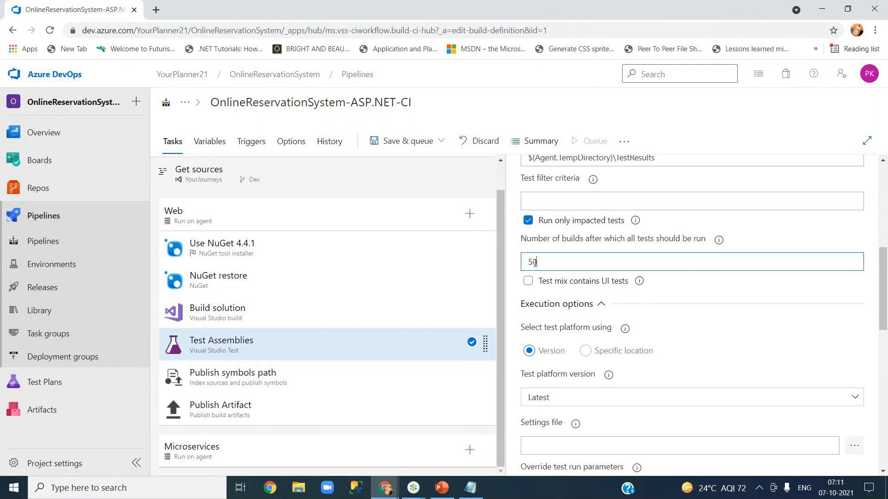
double_click(578, 264)
type("5")
left_click(584, 307)
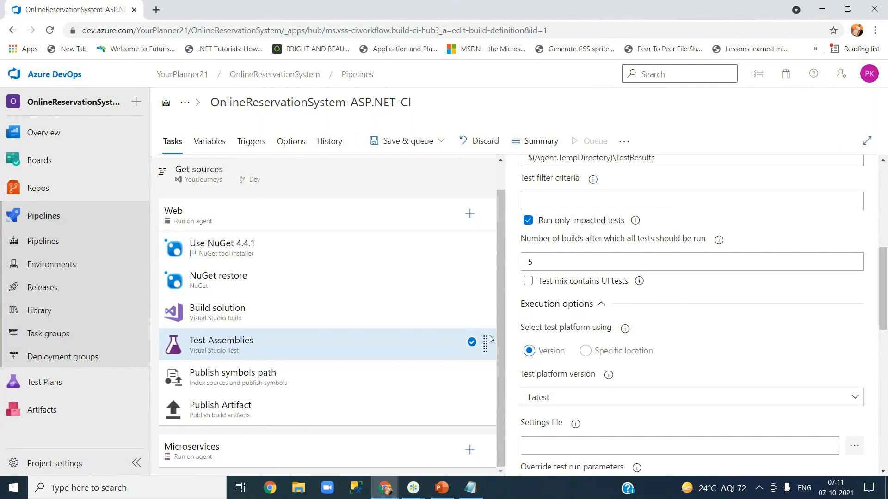
Step: Launch Visual Studio 2019 and open the recent YourJourneys.sln solution
left_click(152, 489)
type("visua")
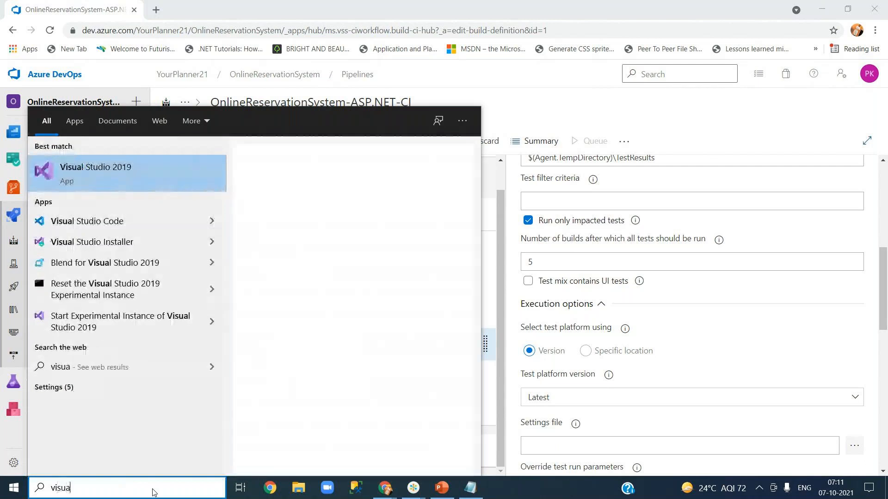
left_click(66, 179)
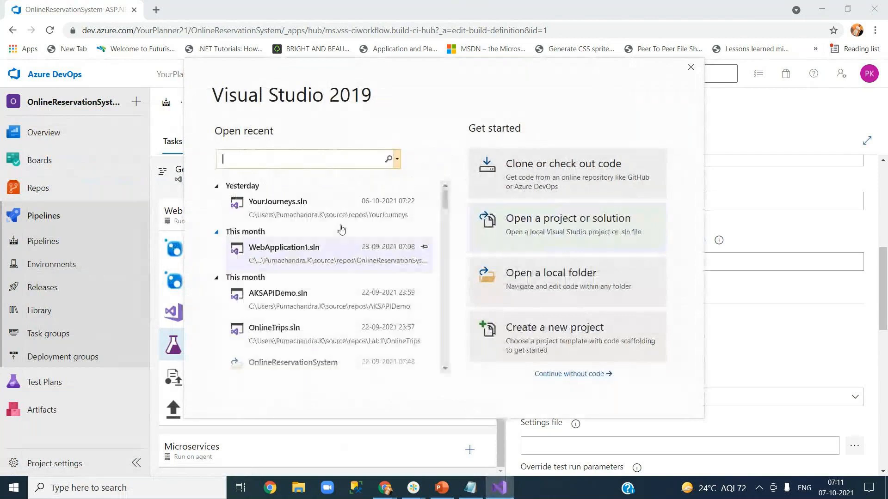
left_click(294, 215)
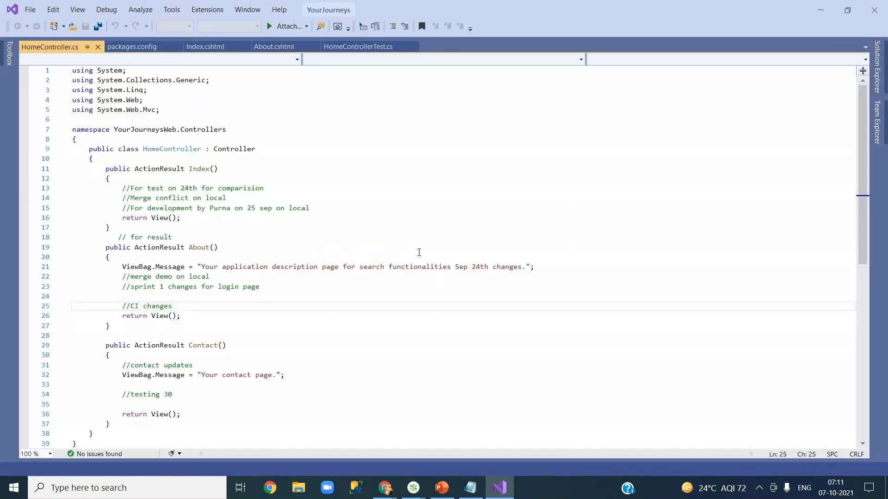
left_click(356, 191)
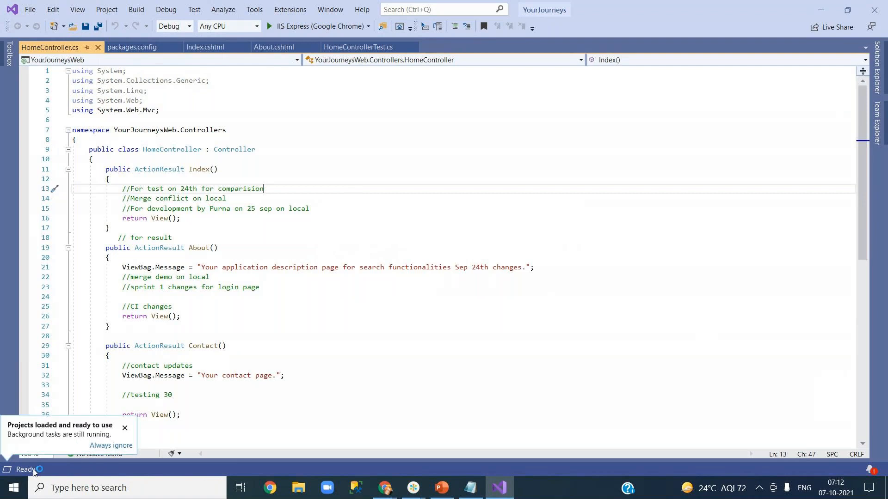
left_click(339, 355)
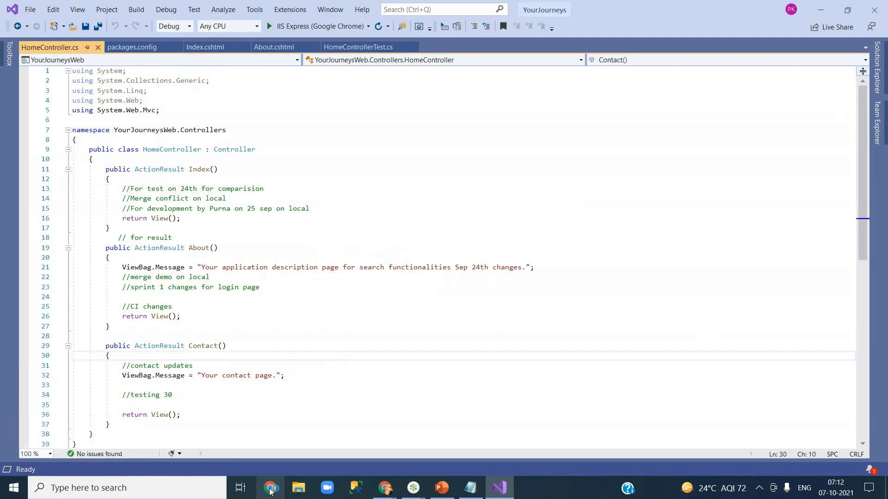
Step: Switch back to Azure DevOps in Chrome and open the OnlineReservationSystem-ASP.NET-CI run history in a separate browser tab
left_click(385, 489)
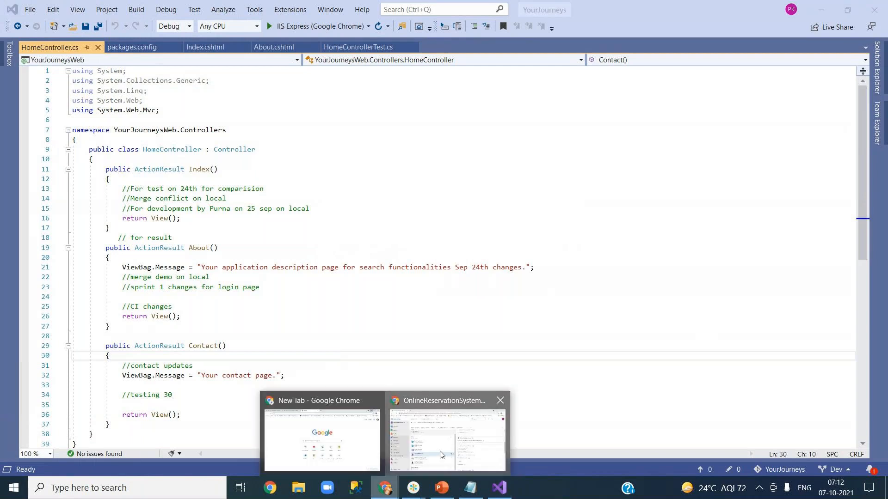
left_click(442, 455)
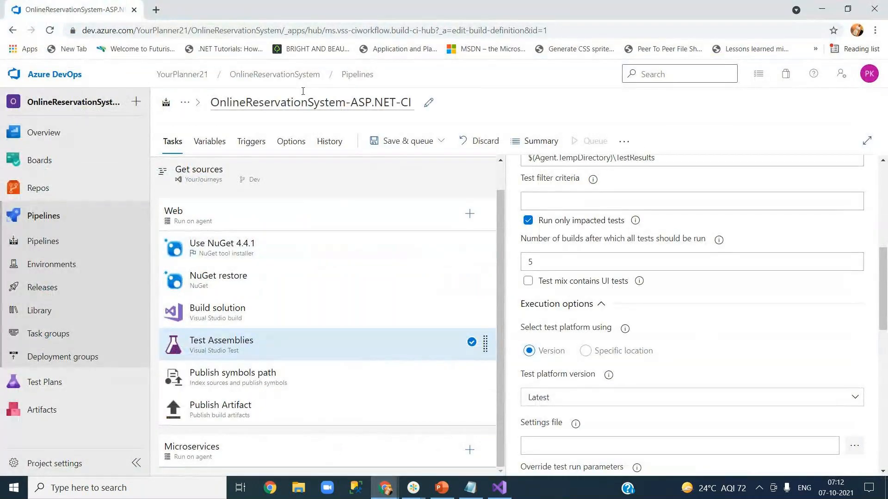
right_click(343, 79)
left_click(401, 84)
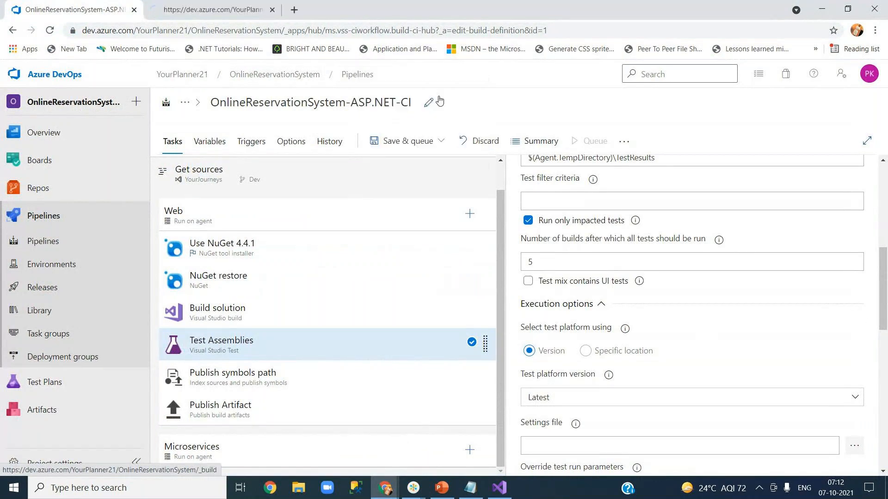
left_click(211, 11)
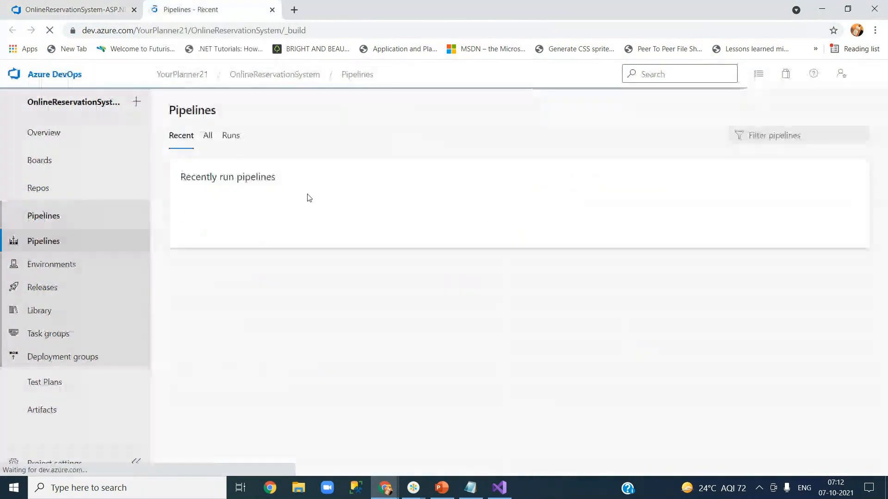
left_click(308, 234)
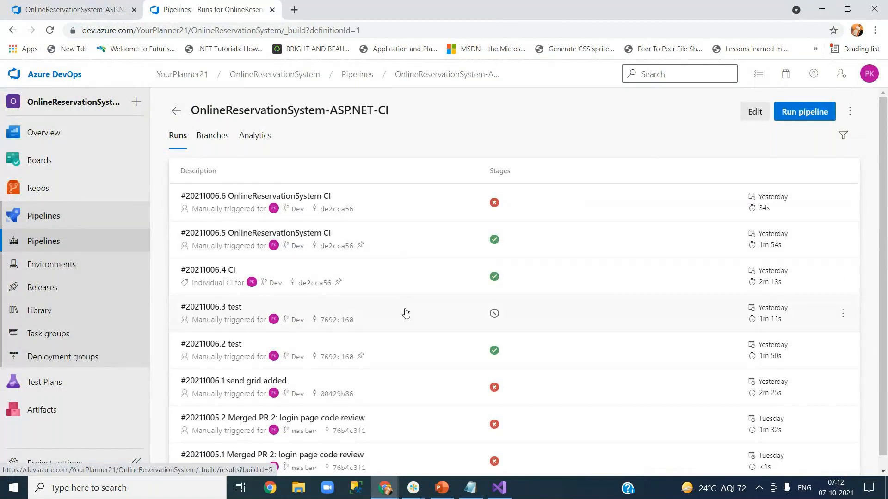
Step: Open the test results of run #20211006.5 OnlineReservationSystem CI
scroll(227, 231, "down", 1)
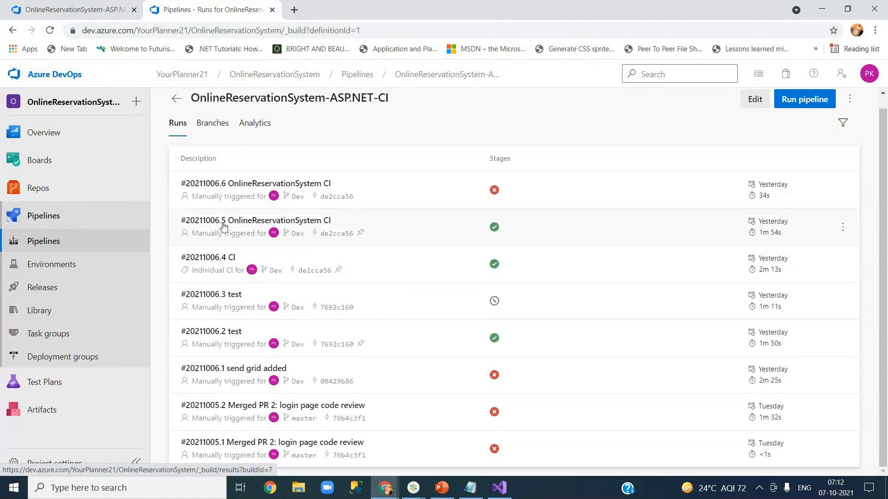
left_click(223, 226)
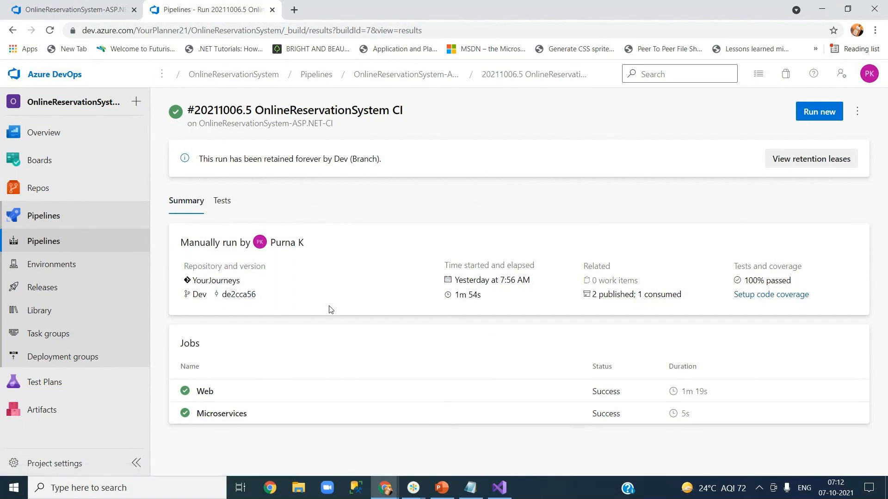
left_click(224, 202)
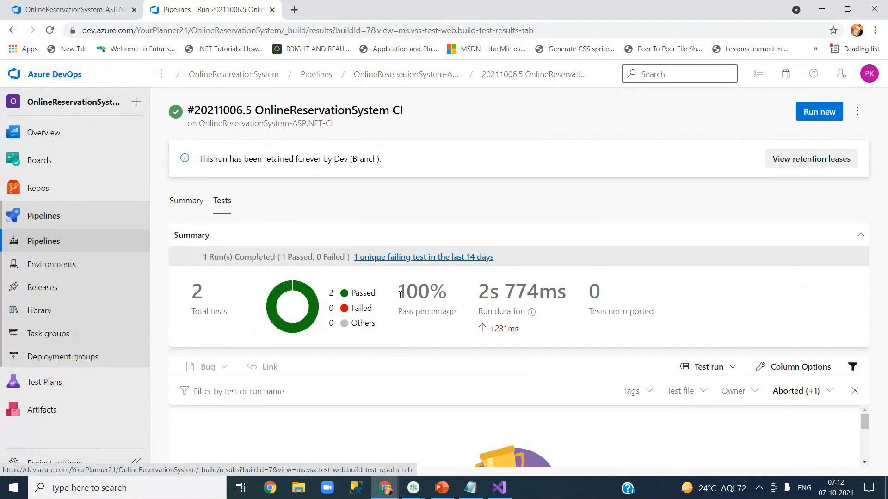
Step: Examine the run's test summary, checking the pass percentage, the outcome breakdown and the run duration
left_click_drag(399, 292, 439, 294)
left_click_drag(352, 293, 369, 293)
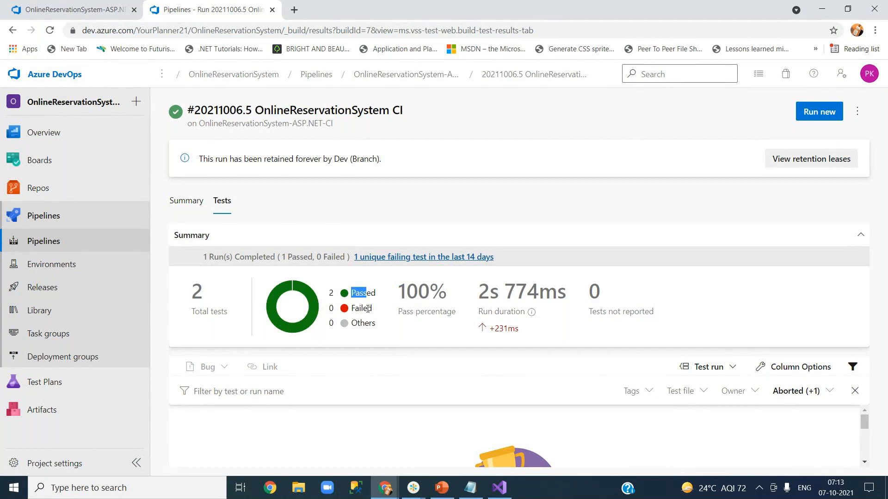
left_click_drag(352, 323, 369, 323)
left_click(412, 342)
left_click_drag(481, 293, 526, 292)
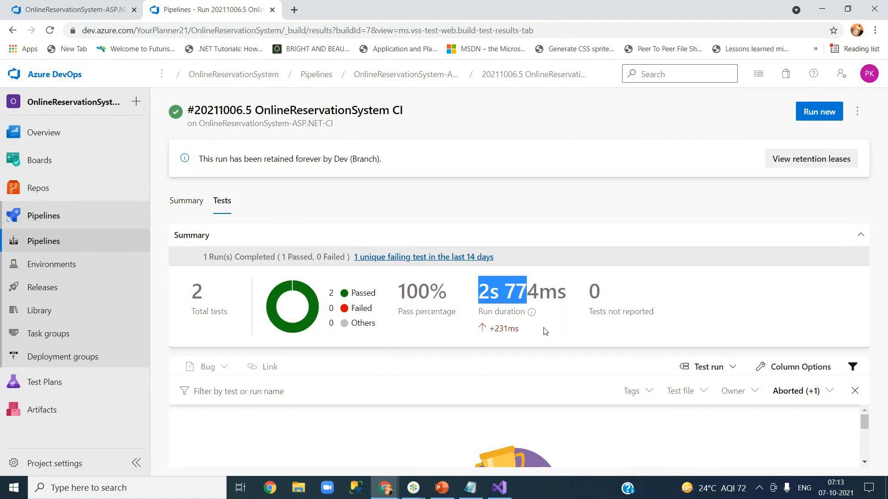
left_click(420, 340)
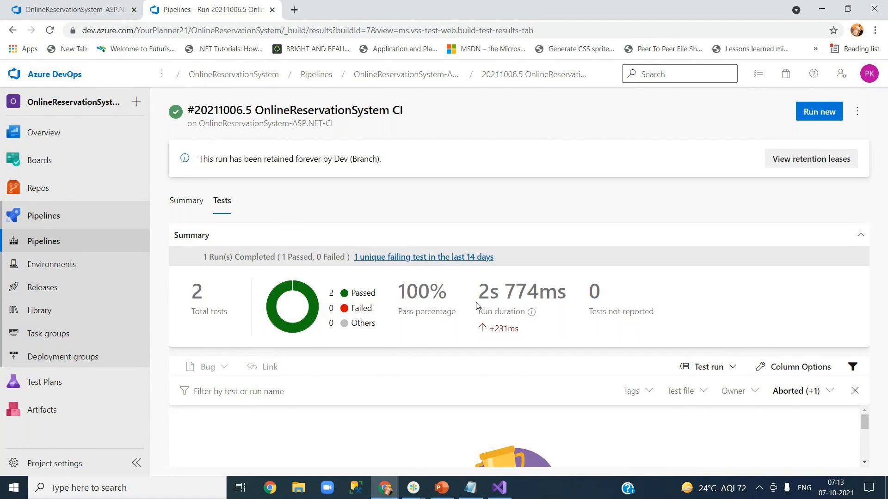
left_click_drag(480, 292, 536, 291)
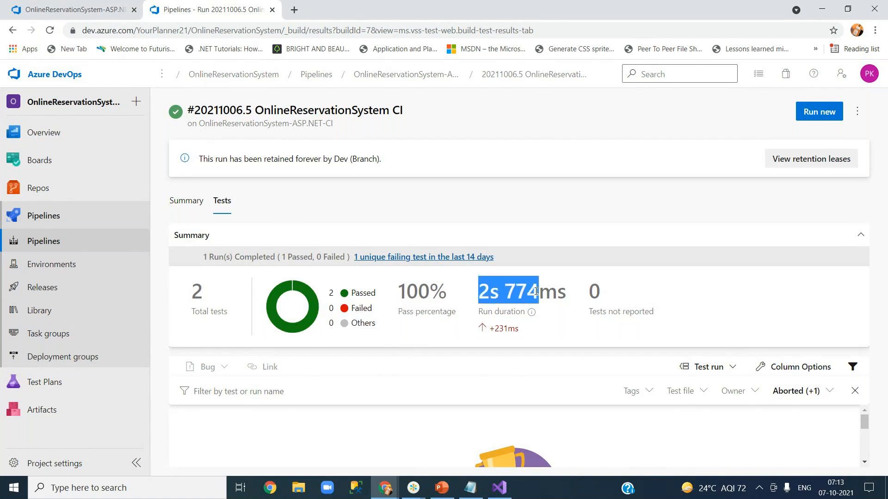
left_click(407, 338)
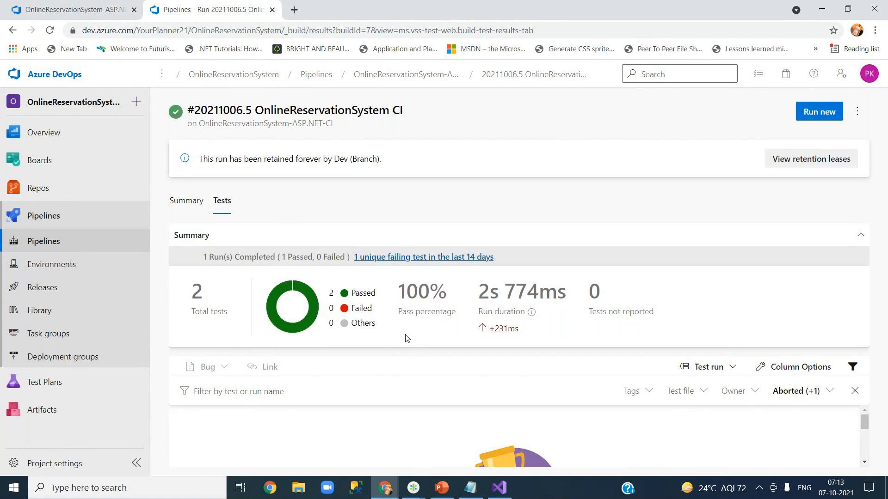
left_click_drag(480, 291, 524, 292)
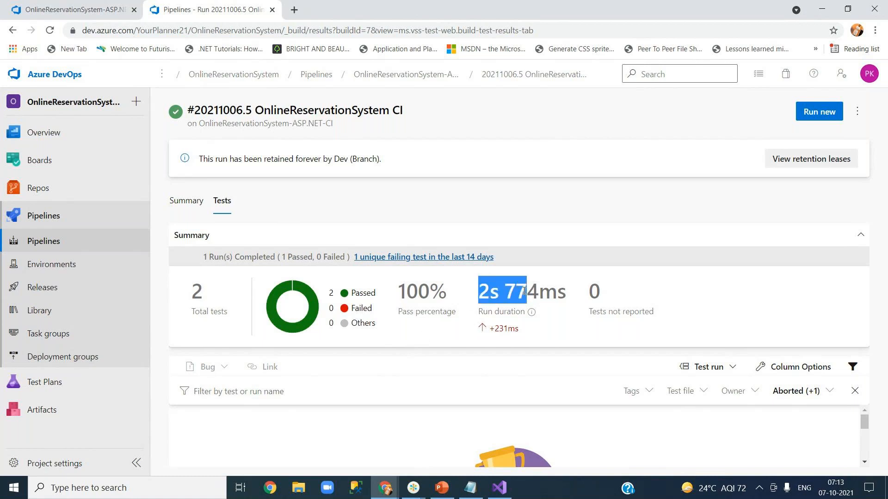
left_click(446, 337)
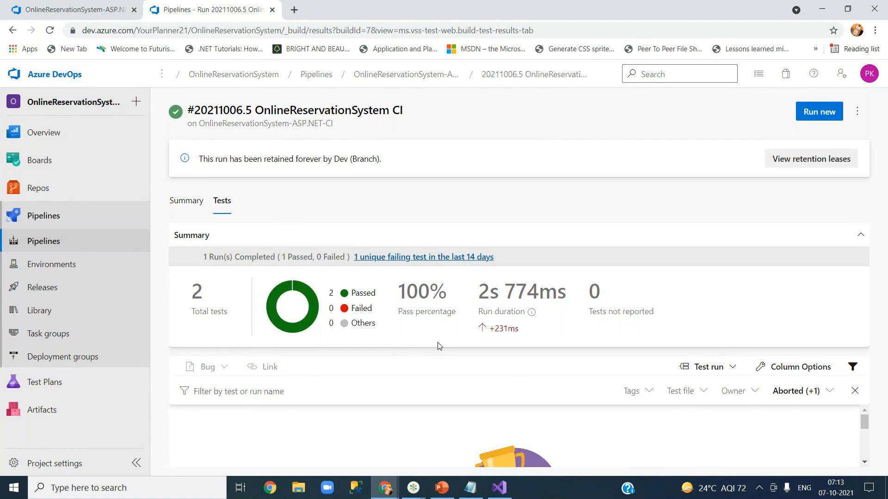
Step: Examine the run duration in the test summary, glancing at the YourJourneys solution in Visual Studio in between
left_click_drag(479, 291, 567, 295)
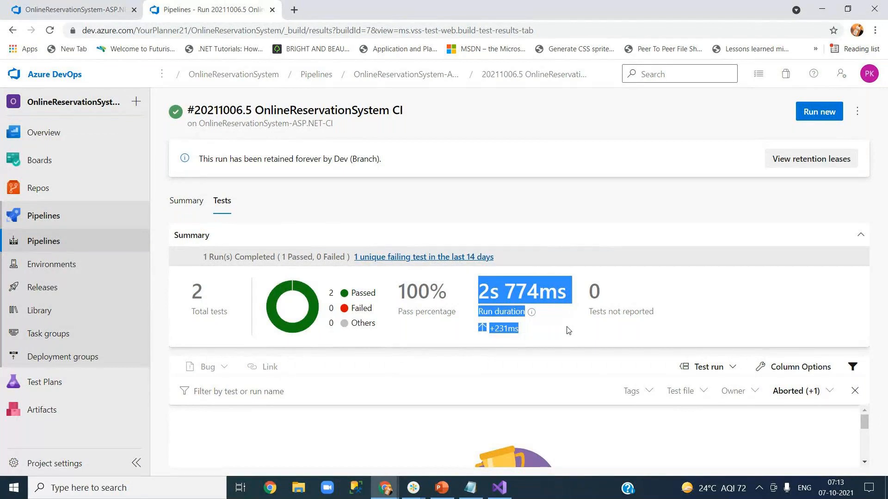
left_click(497, 495)
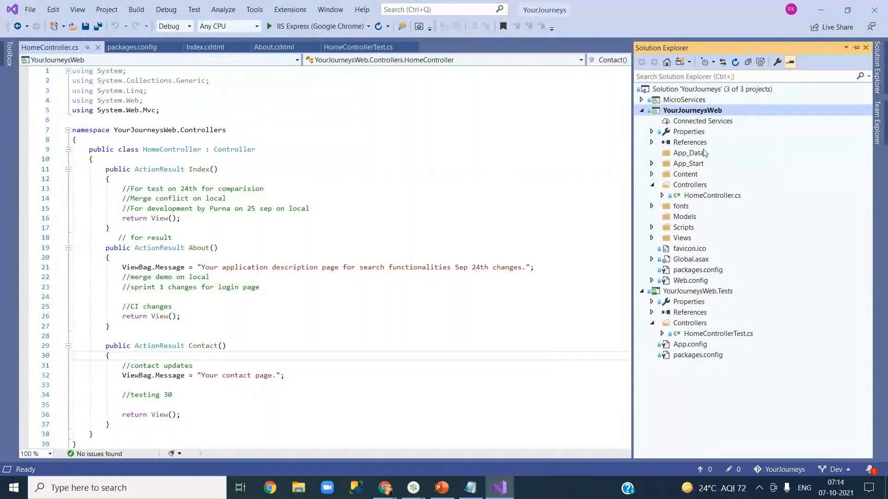
left_click(821, 9)
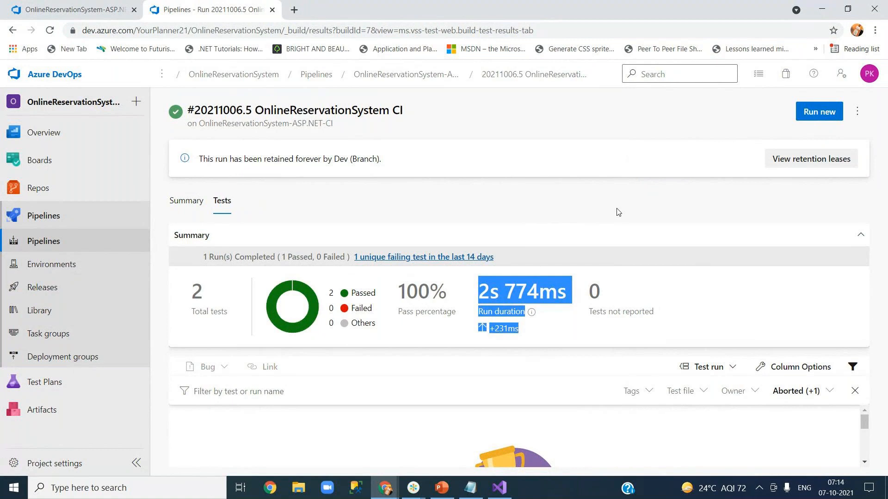
left_click(540, 328)
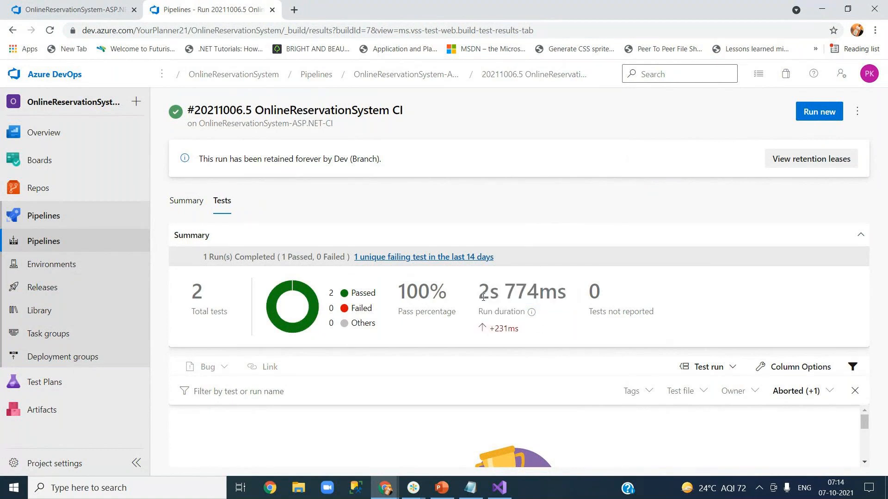
left_click_drag(481, 293, 574, 341)
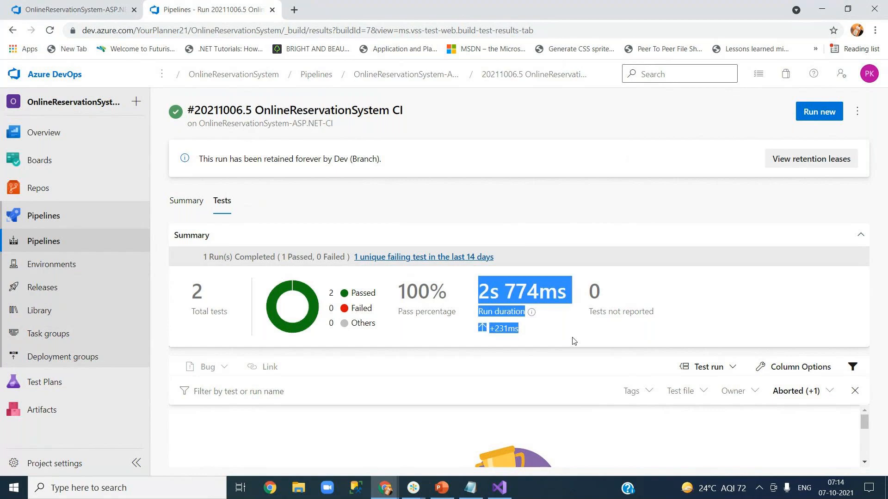
left_click(573, 341)
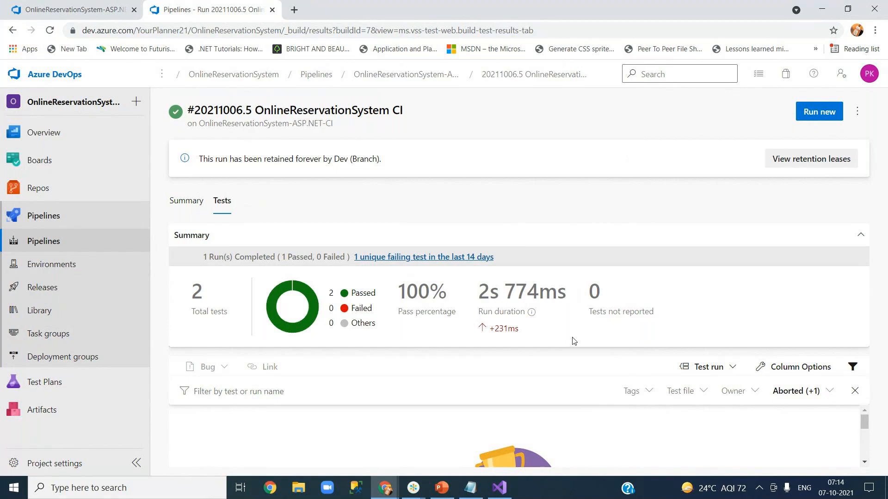
Step: Open Calculator, divide 4000 by 60, and return to the run's test results in Chrome
key("super+r")
type("calc")
key("Return")
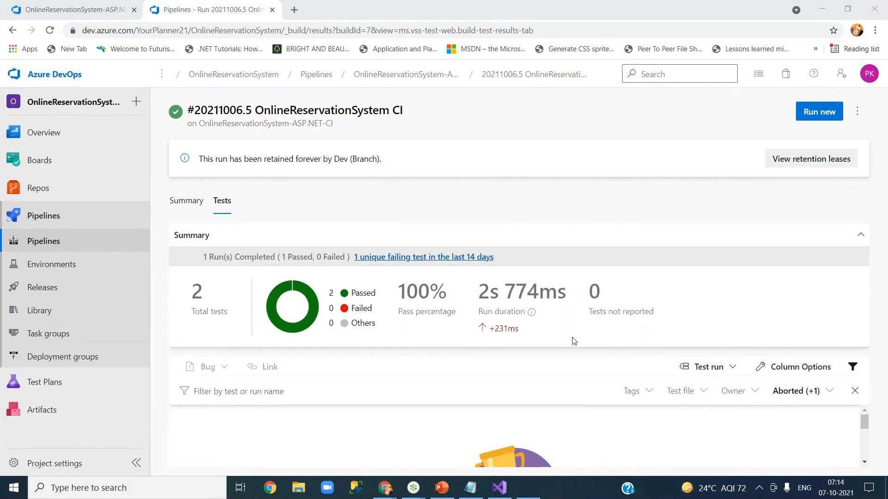
left_click(365, 354)
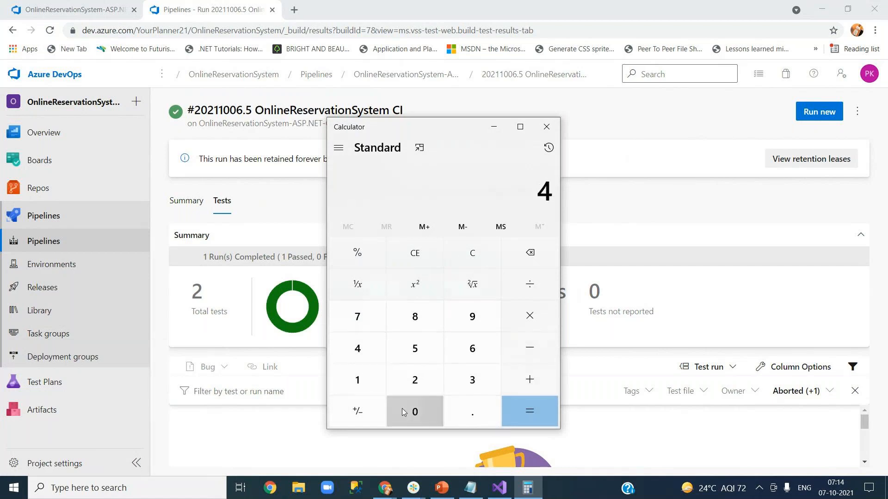
double_click(403, 412)
left_click(403, 412)
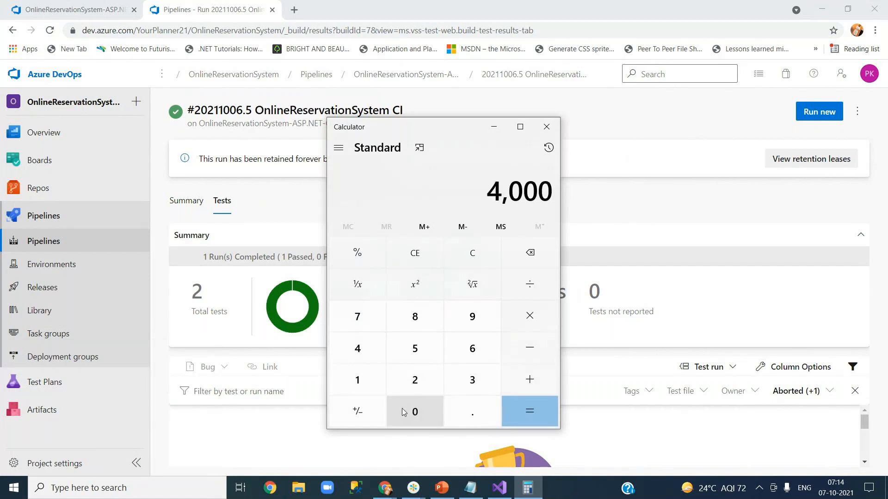
left_click(536, 289)
left_click(477, 352)
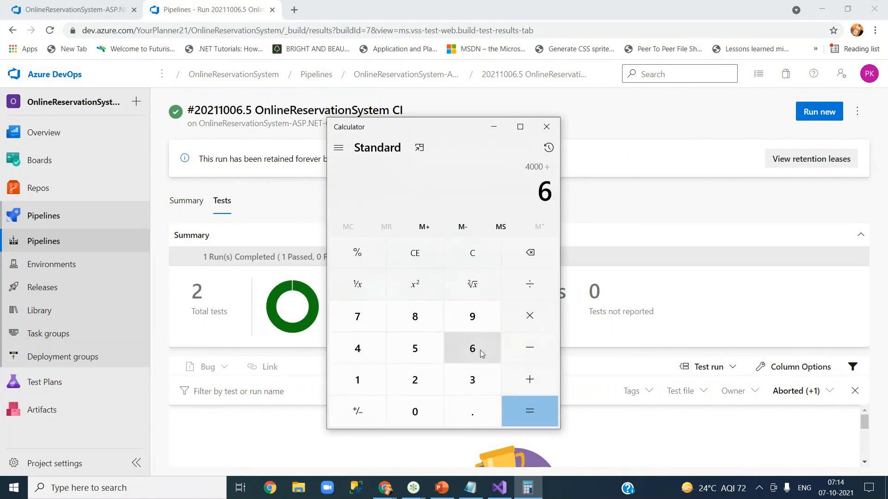
left_click(414, 411)
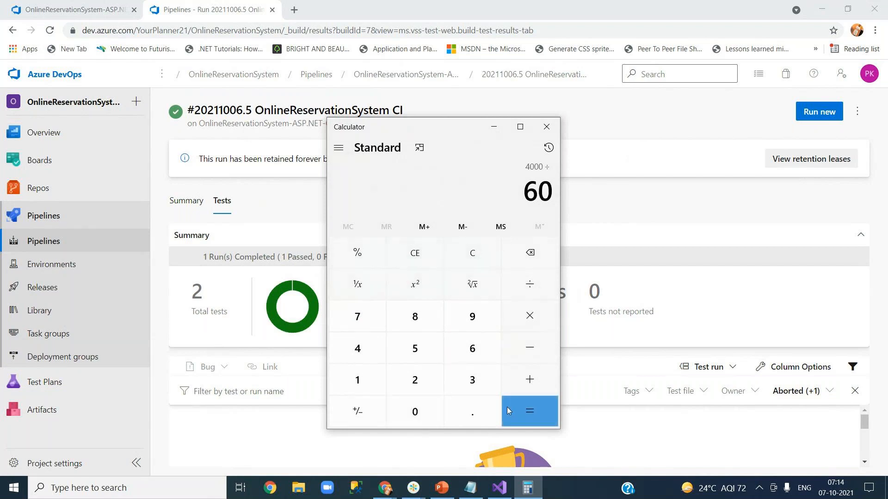
left_click(519, 412)
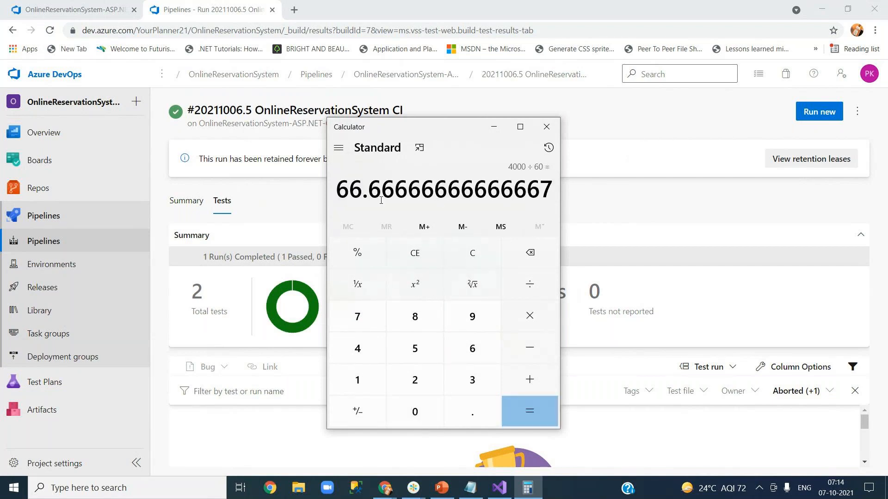
left_click_drag(351, 192, 362, 192)
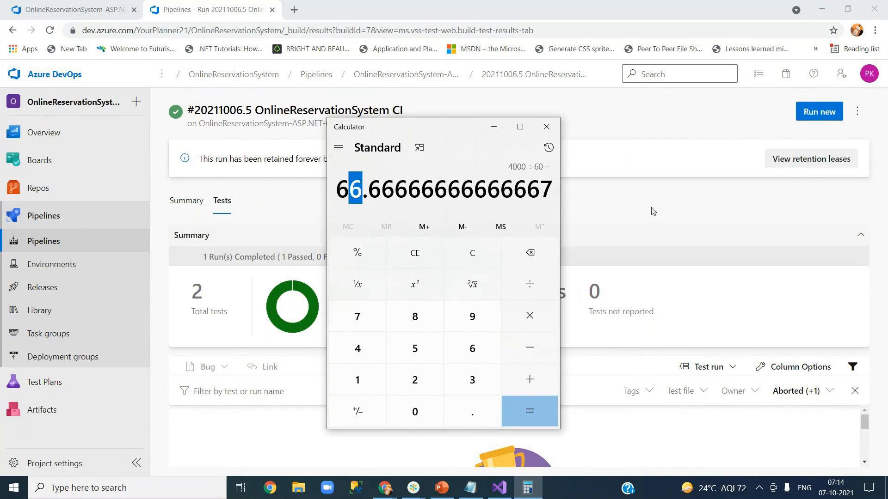
left_click(677, 114)
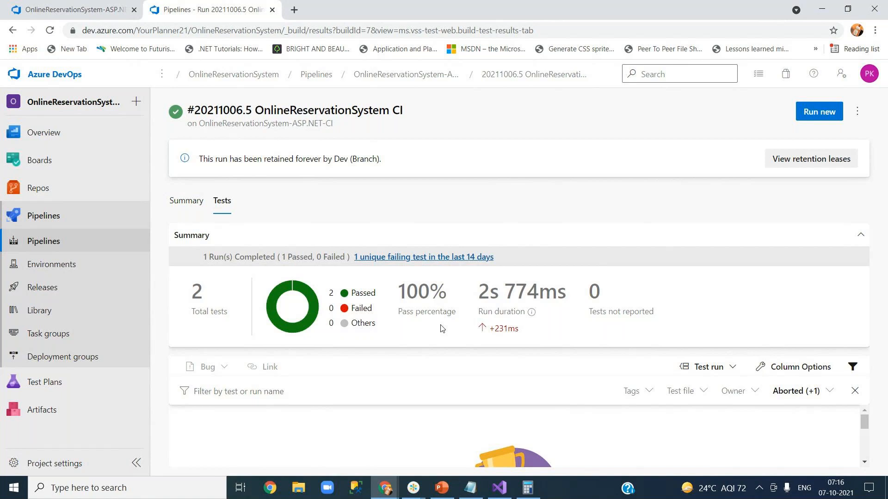
Step: Recheck the run duration and review the impacted-tests options of the Test Assemblies task in the pipeline editor
left_click_drag(480, 292, 555, 292)
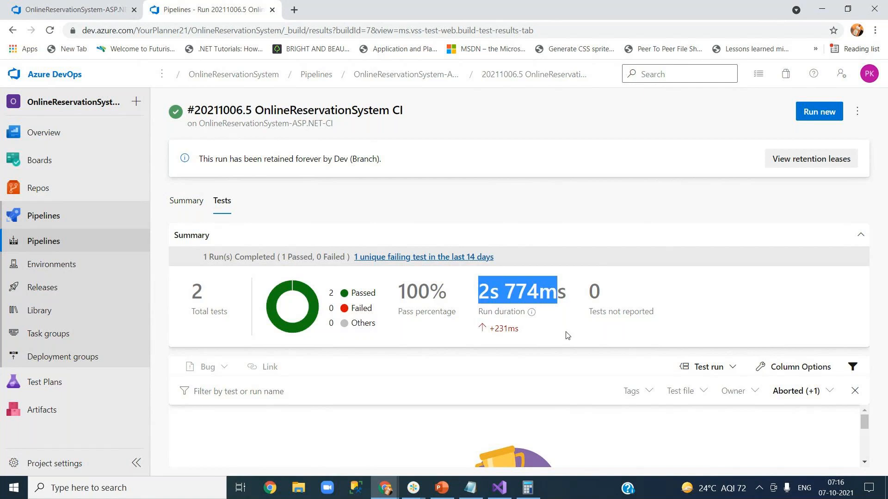
left_click(567, 338)
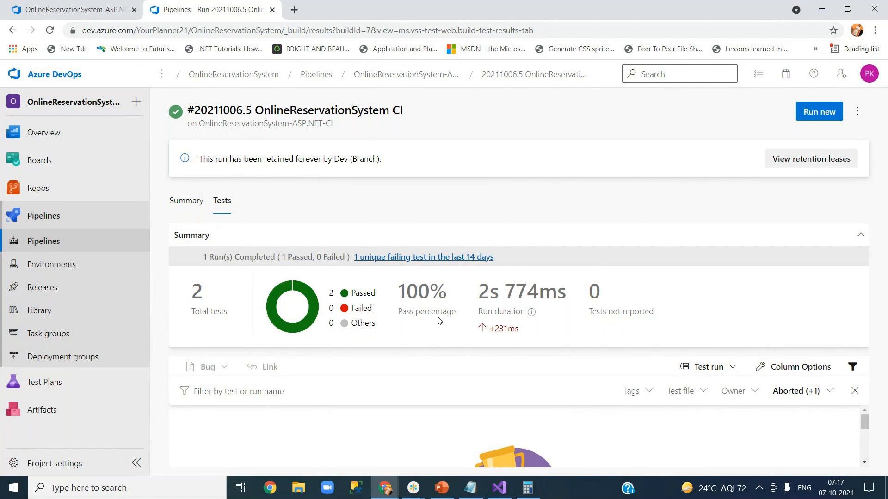
left_click(500, 489)
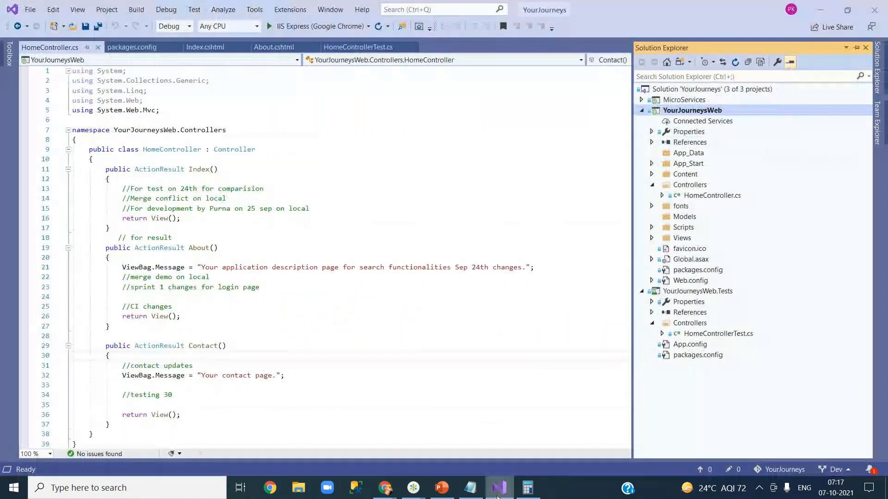
left_click(385, 489)
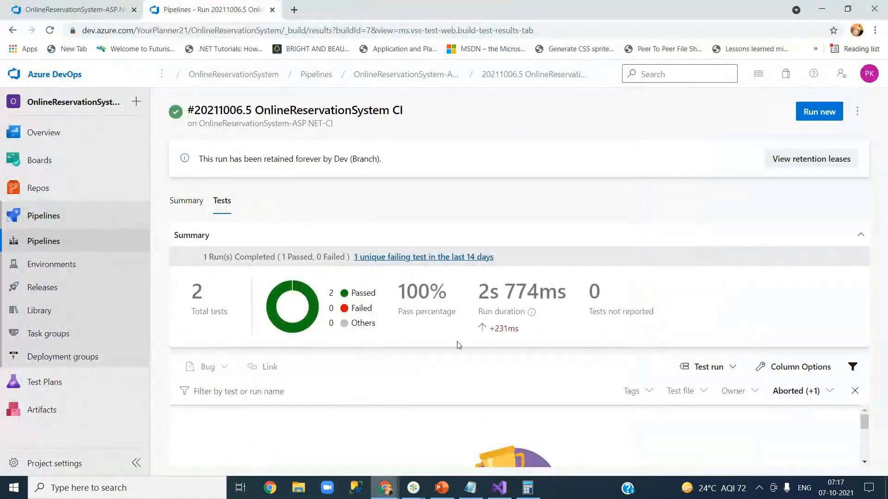
left_click(97, 11)
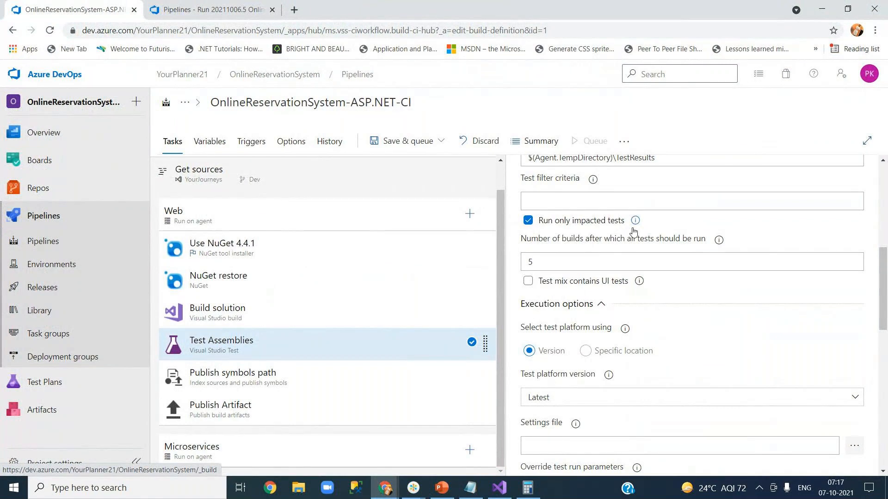
scroll(883, 286, "up", 2)
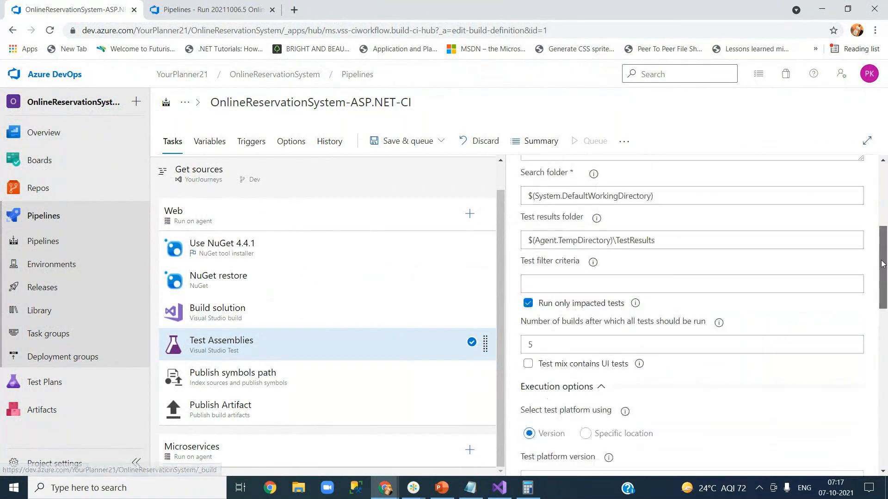
Step: Switch to Visual Studio and examine the commented-out About test method in HomeControllerTest.cs
left_click(499, 488)
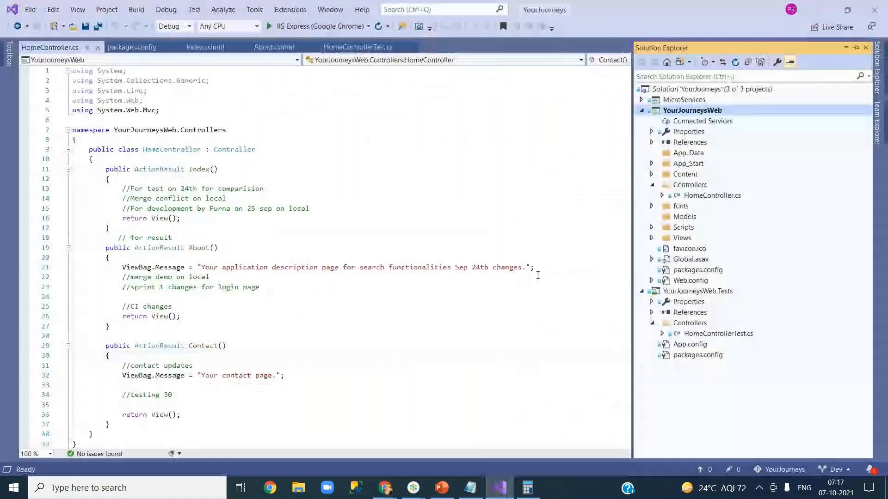
left_click(510, 228)
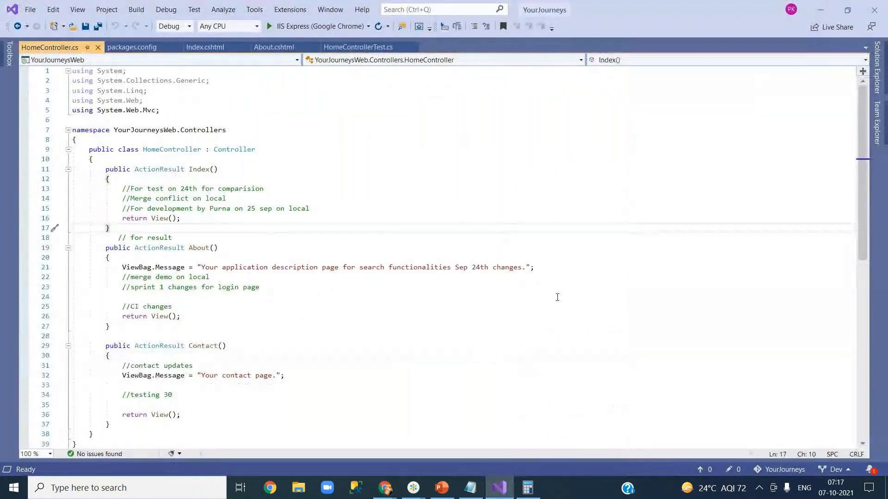
left_click(879, 74)
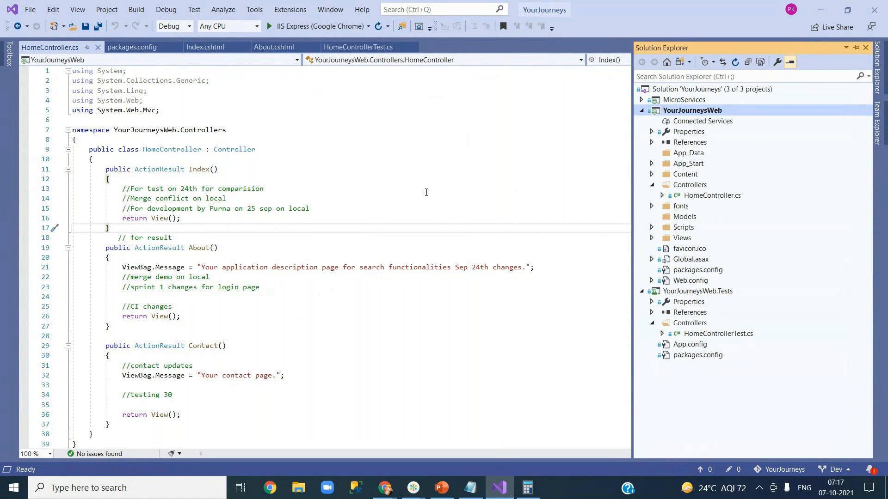
left_click(348, 49)
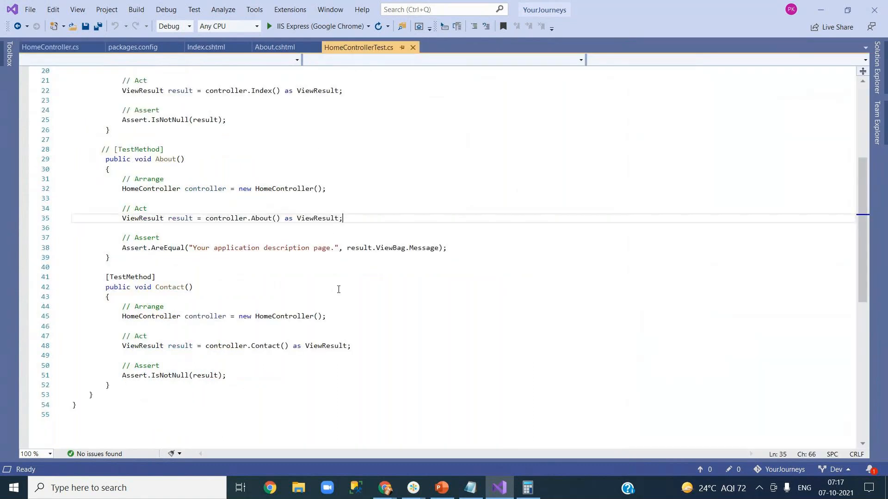
left_click(338, 290)
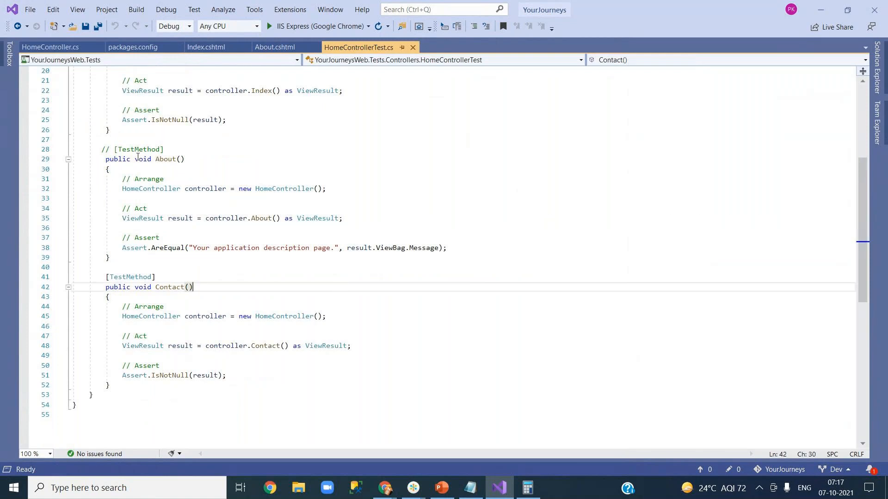
left_click_drag(111, 149, 184, 256)
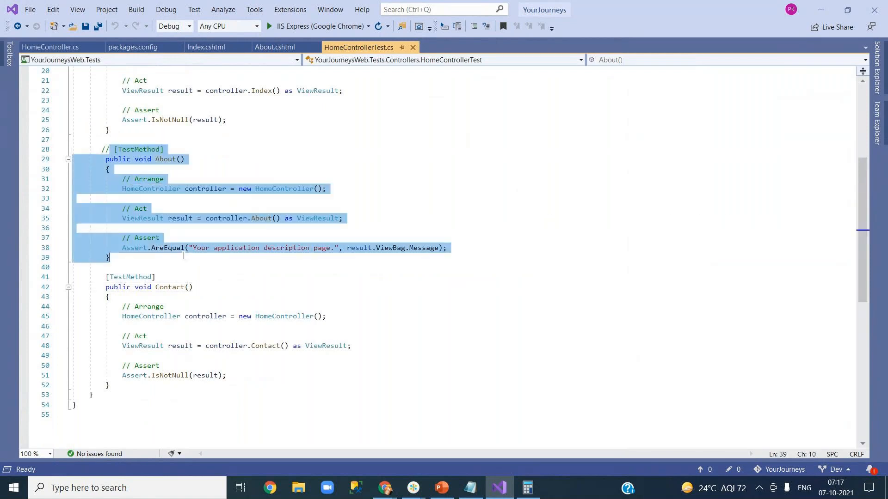
Step: Examine the markup of About.cshtml, especially its application description paragraph
left_click(272, 48)
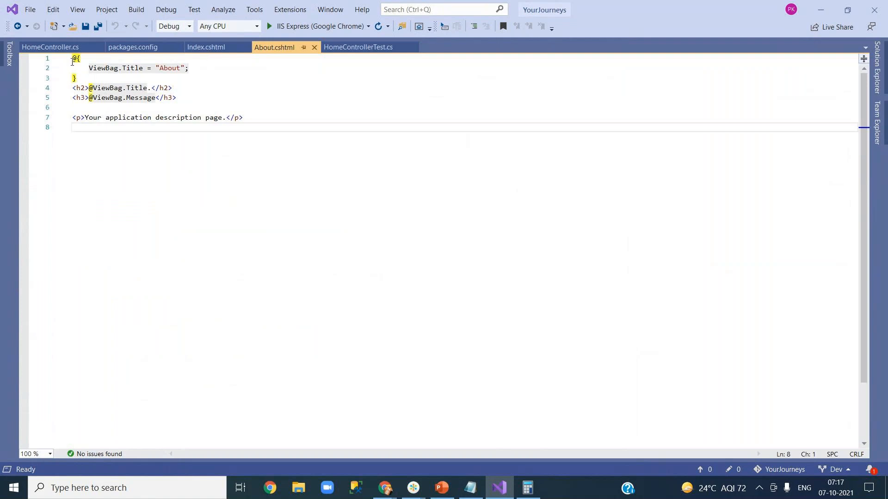
left_click_drag(73, 61, 103, 126)
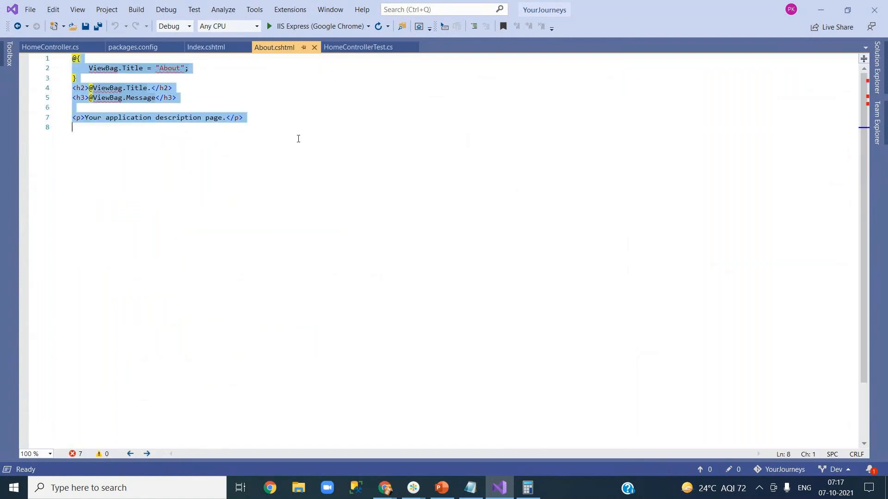
double_click(184, 117)
left_click(225, 118)
left_click(214, 118)
double_click(214, 118)
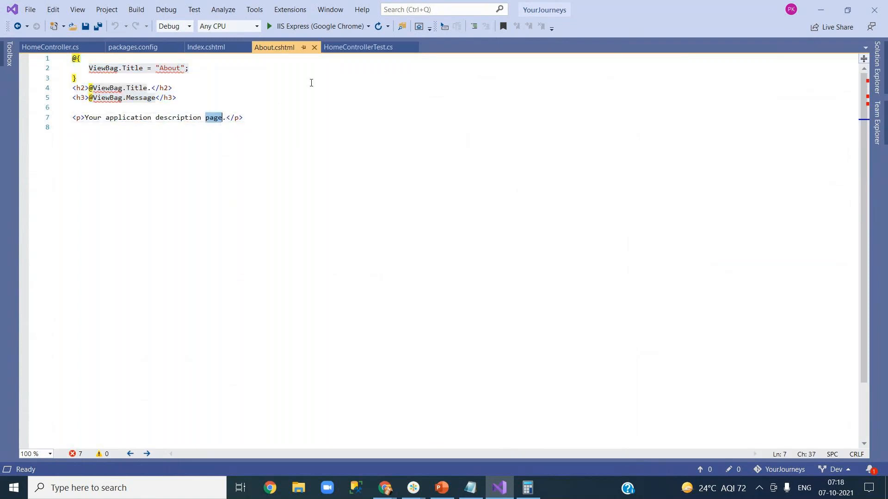
Step: Compare the About and Contact test methods in HomeControllerTest.cs
left_click(342, 48)
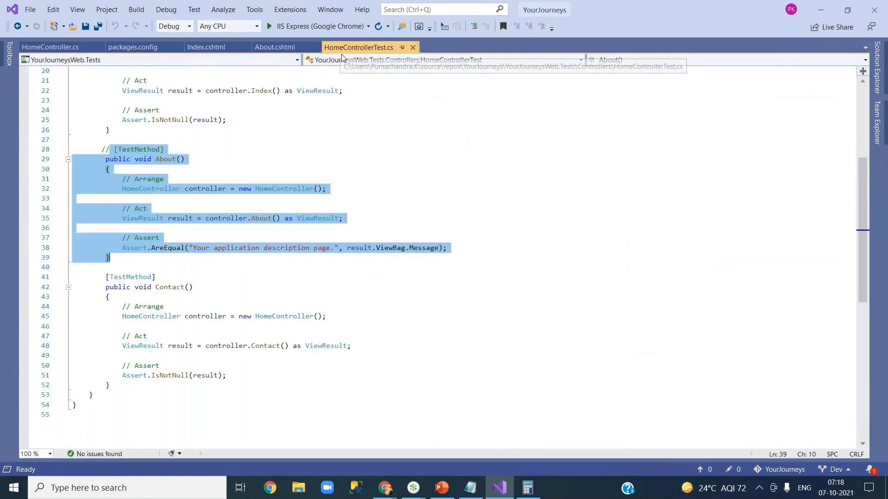
left_click(228, 231)
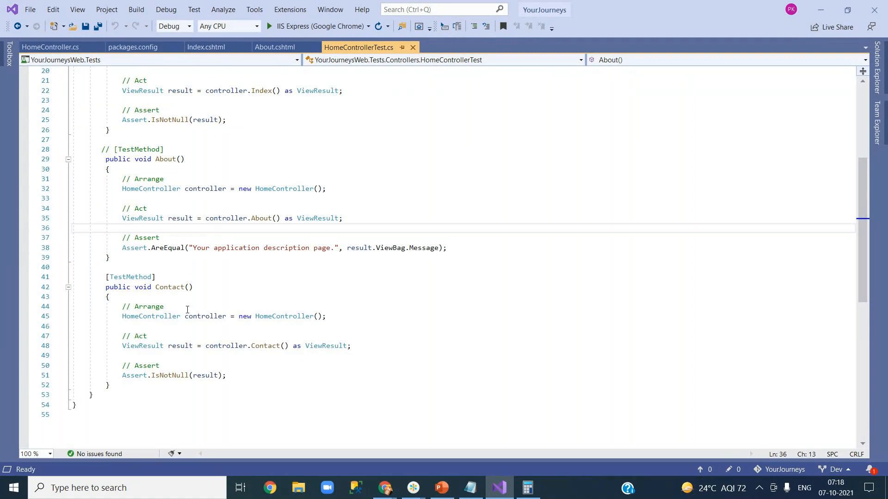
left_click(163, 325)
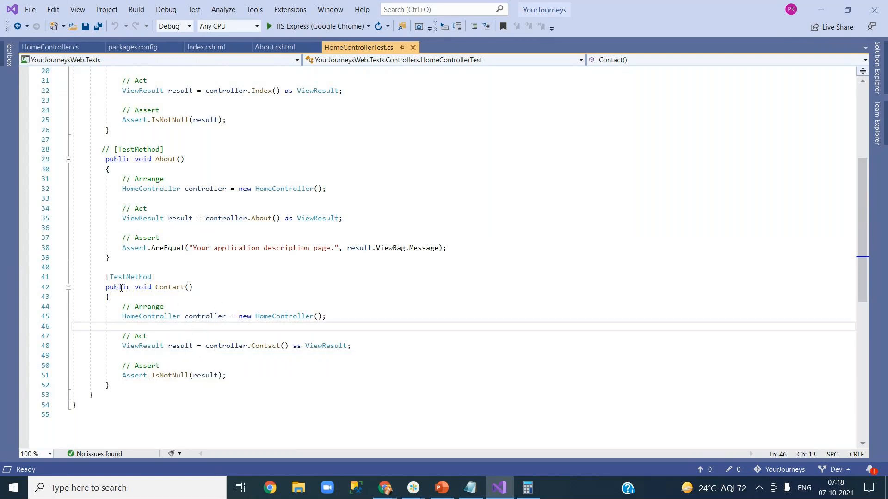
left_click_drag(102, 148, 161, 261)
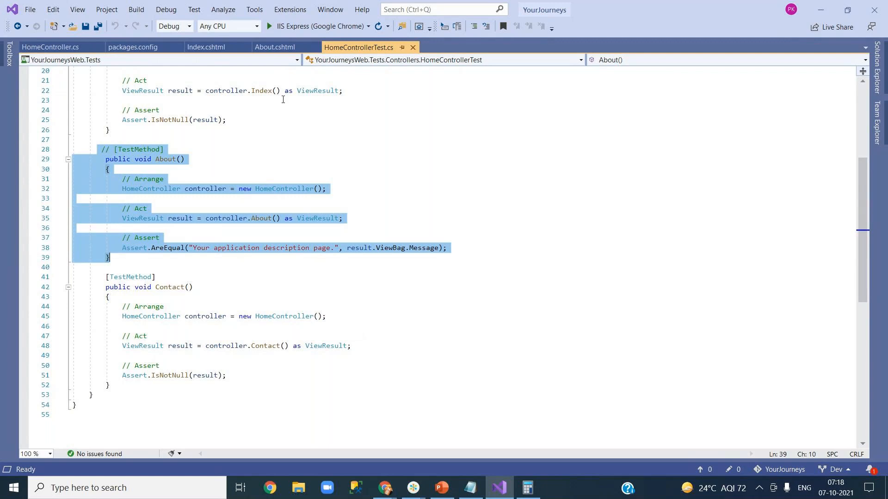
Step: Return to About.cshtml and select its markup from the opening code block through the description paragraph
left_click(274, 49)
left_click(255, 124)
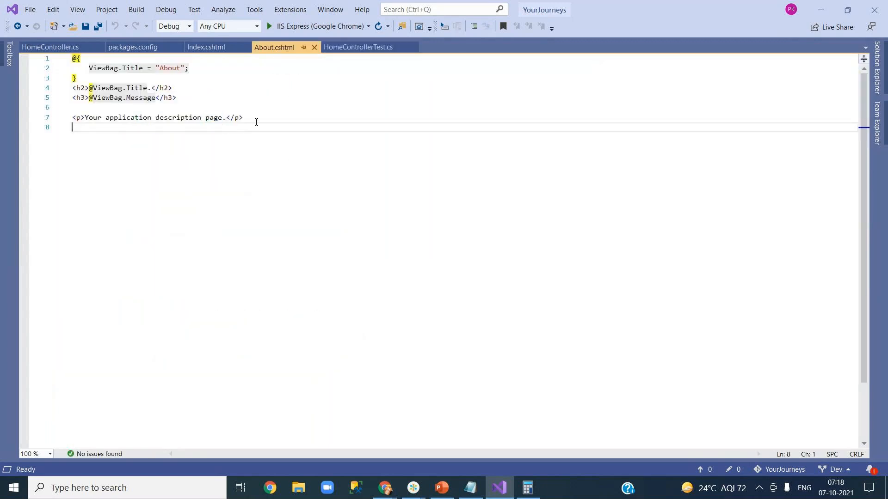
left_click_drag(257, 122, 67, 62)
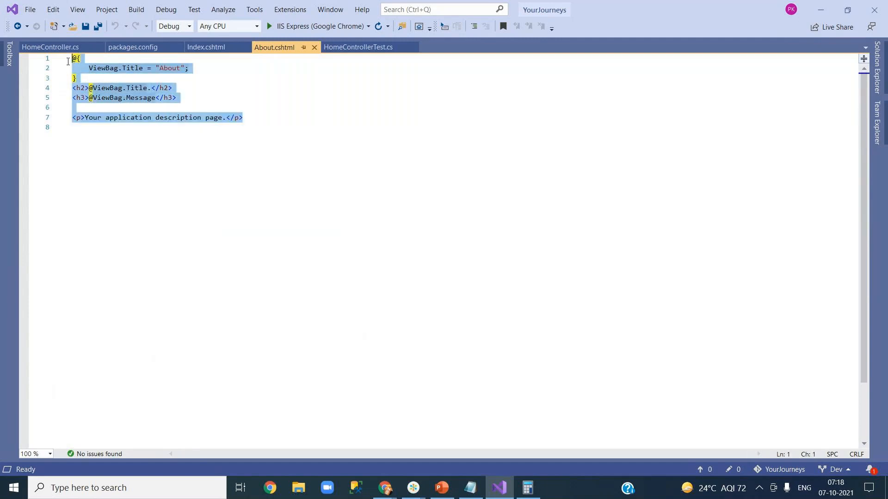
Step: Add the comment "//additional logic" before the Act section of the Contact test in HomeControllerTest.cs and save the file
left_click(337, 48)
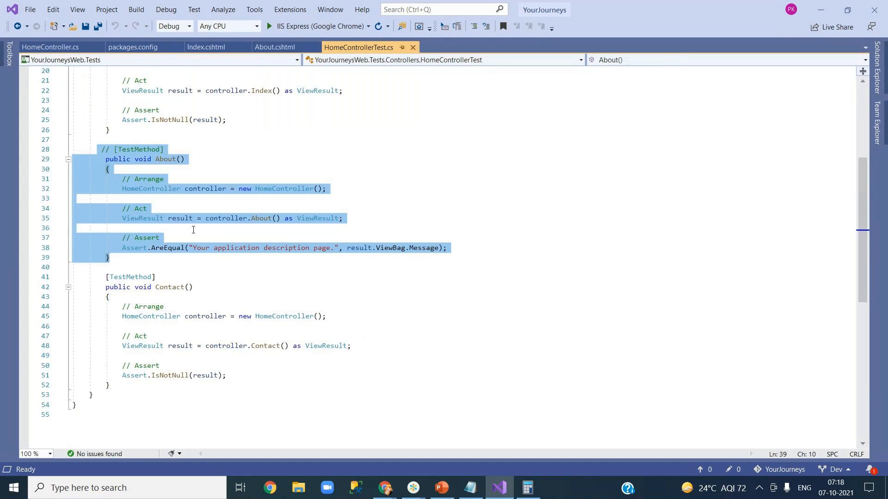
left_click(160, 328)
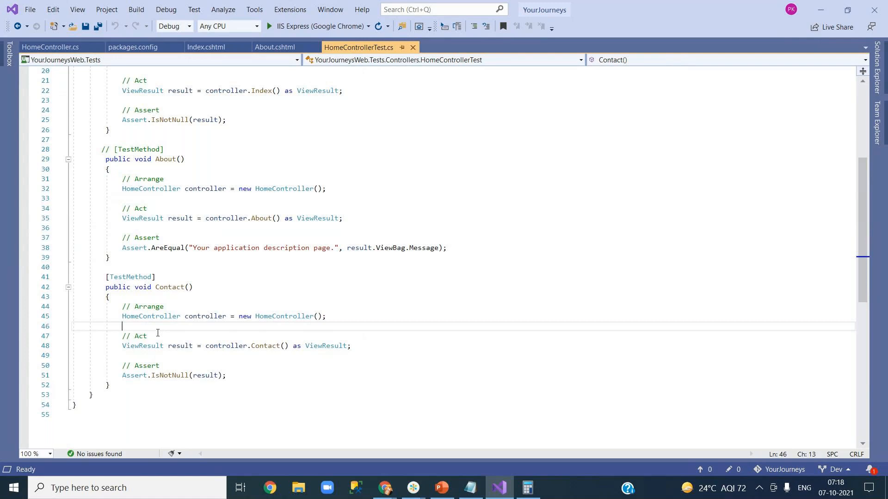
type("//additional logic")
key("ctrl+s")
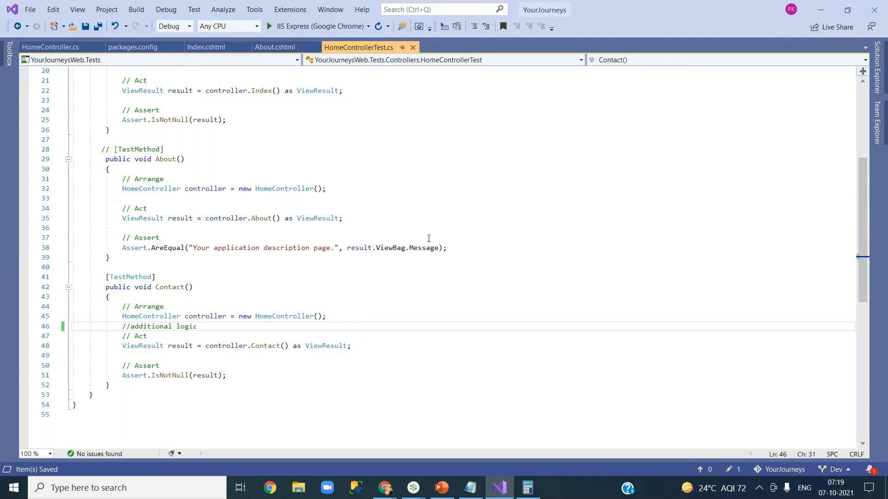
Step: Check the impacted-tests option in Azure DevOps, and review the edited Contact test method in Visual Studio against it
left_click(384, 489)
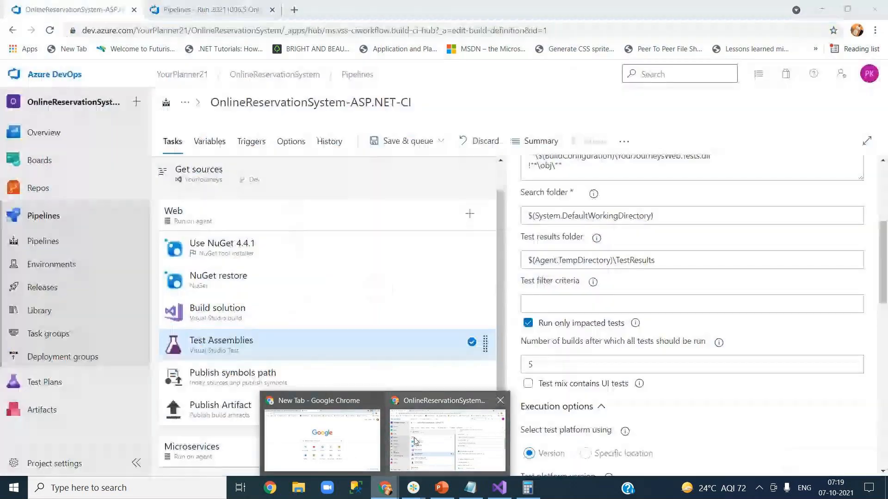
left_click(395, 446)
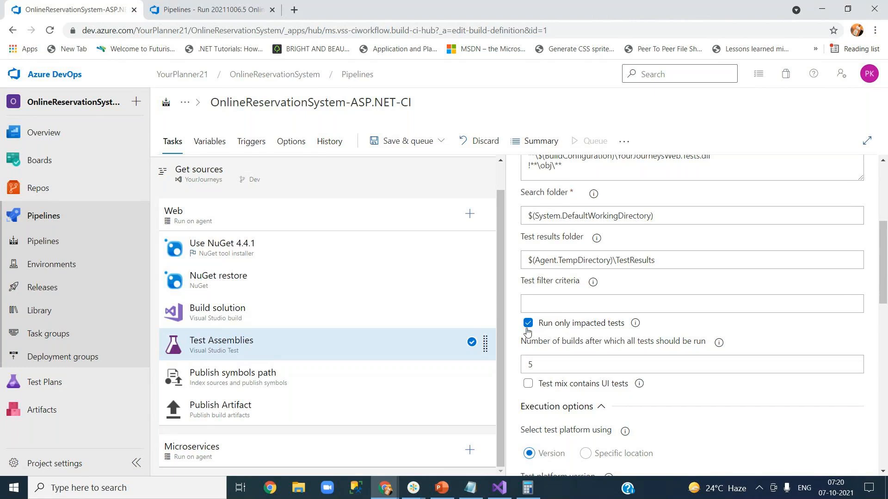
left_click(500, 490)
scroll(201, 293, "up", 6)
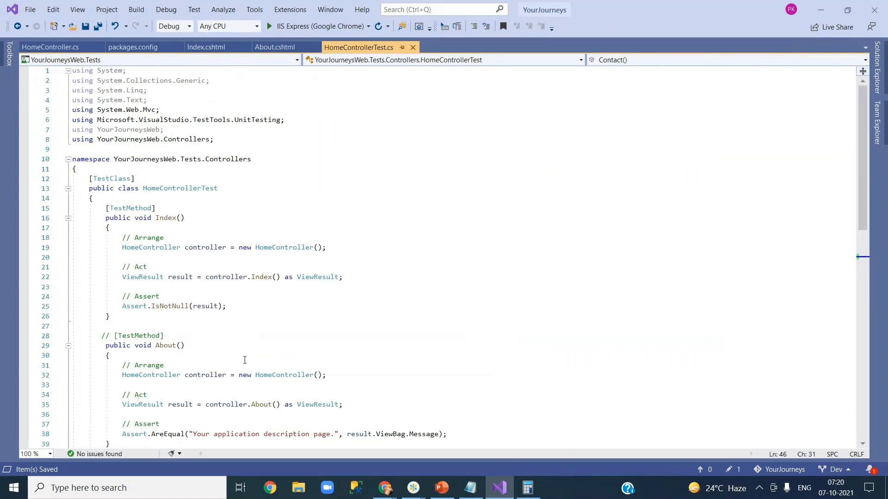
scroll(245, 359, "down", 12)
key("Home")
key("shift+End")
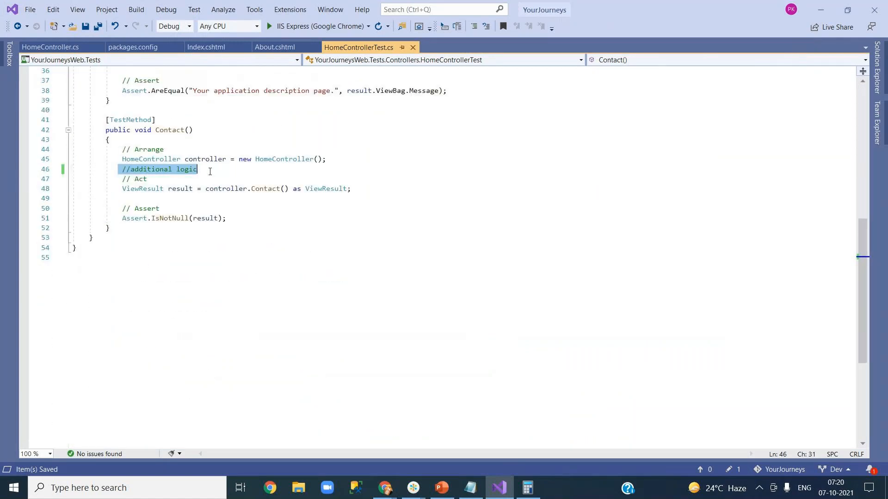
left_click(230, 219)
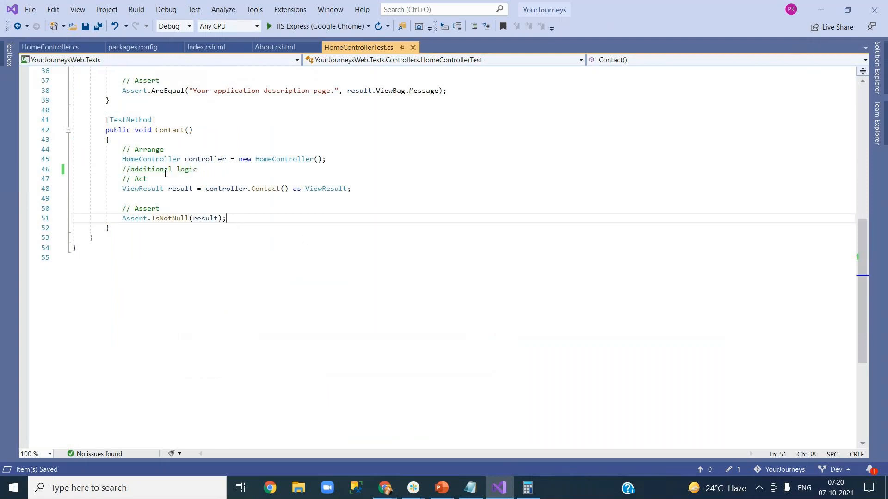
left_click(164, 170)
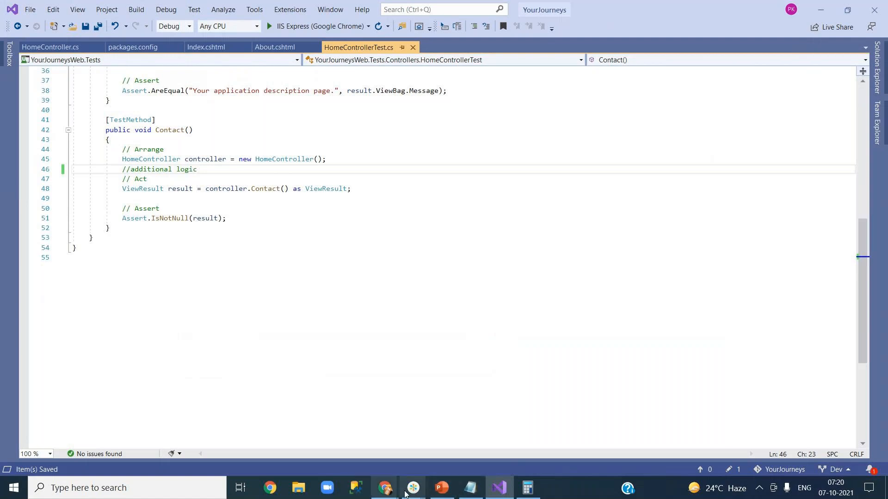
Step: Switch back to the pipeline editor in Azure DevOps and save the pipeline without queuing a build
mouse_move(400, 488)
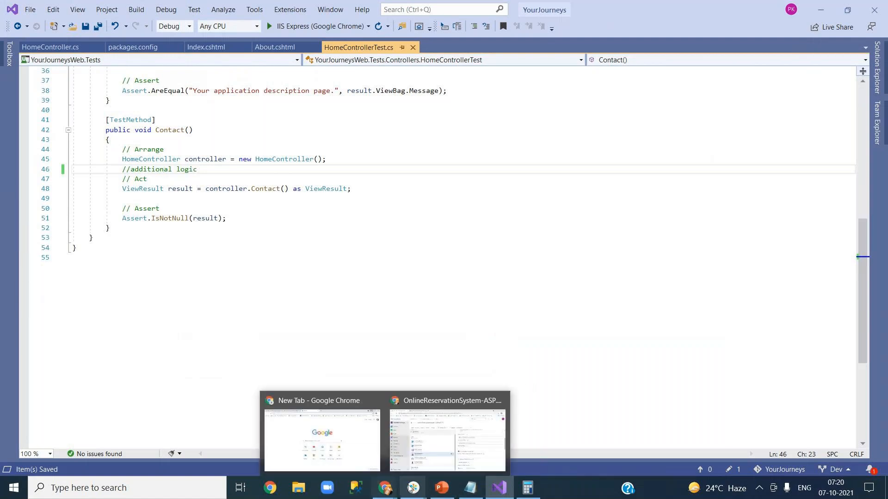
left_click(322, 439)
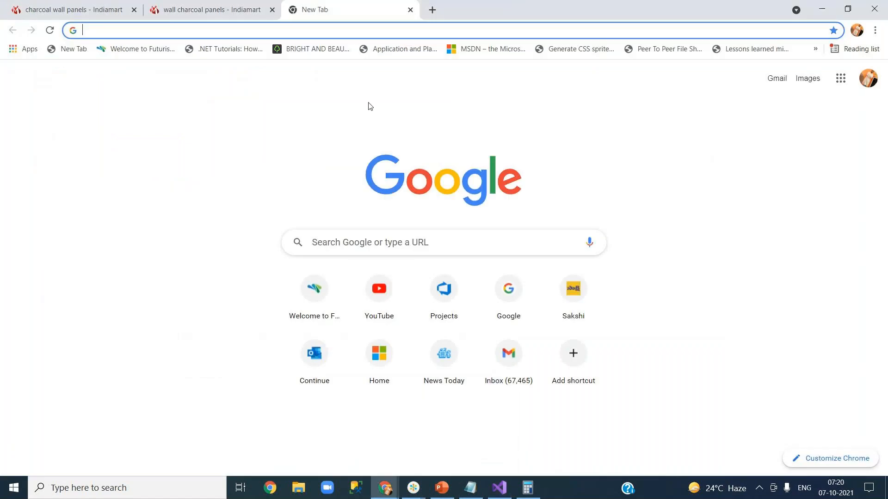
mouse_move(385, 488)
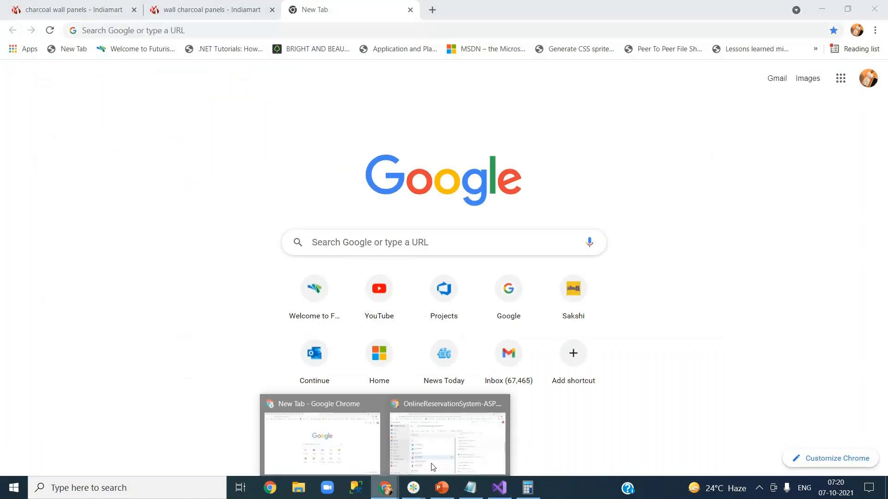
left_click(432, 467)
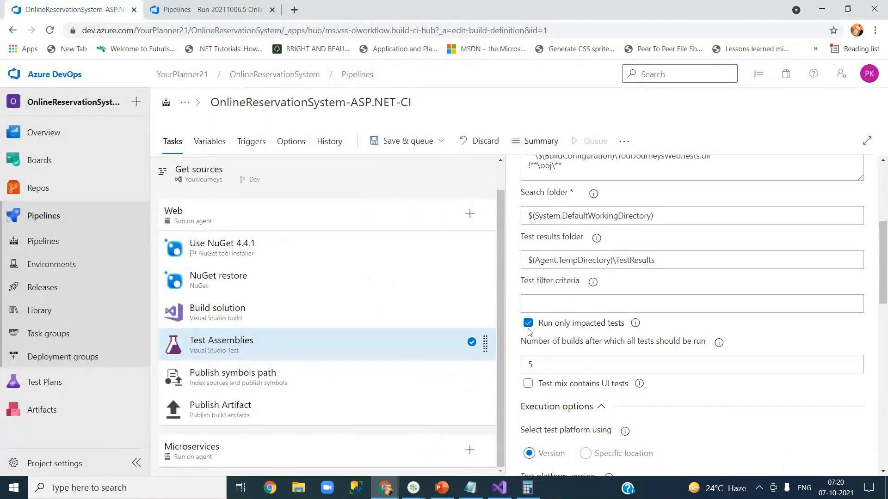
left_click(438, 150)
left_click(424, 184)
left_click(497, 314)
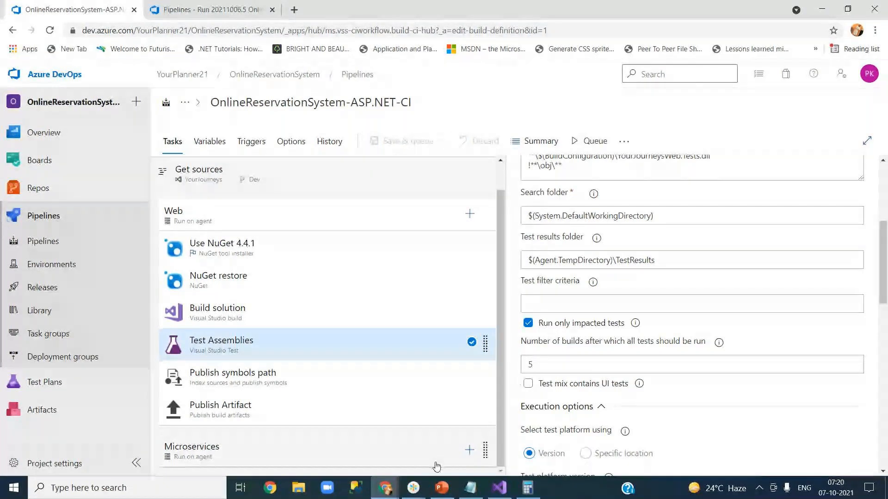
Step: Switch to Notepad and copy the build number format on the first line of the buildnumconfig file
left_click(471, 488)
left_click_drag(115, 162, 74, 171)
key("ctrl+c")
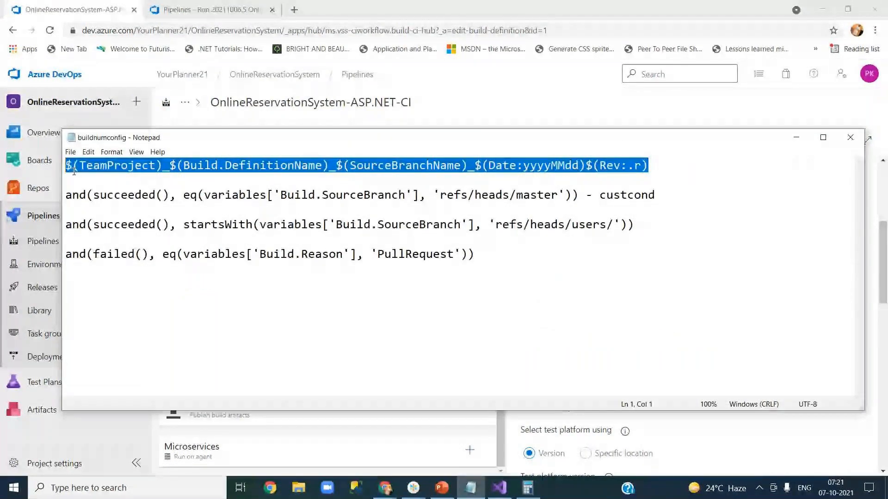
Step: In Azure DevOps, replace the pipeline's build number format with $(TeamProject)_$(Build.DefinitionName)_$(SourceBranchName)_$(Date:yyyyMMdd)$(Rev:.r)
left_click(385, 487)
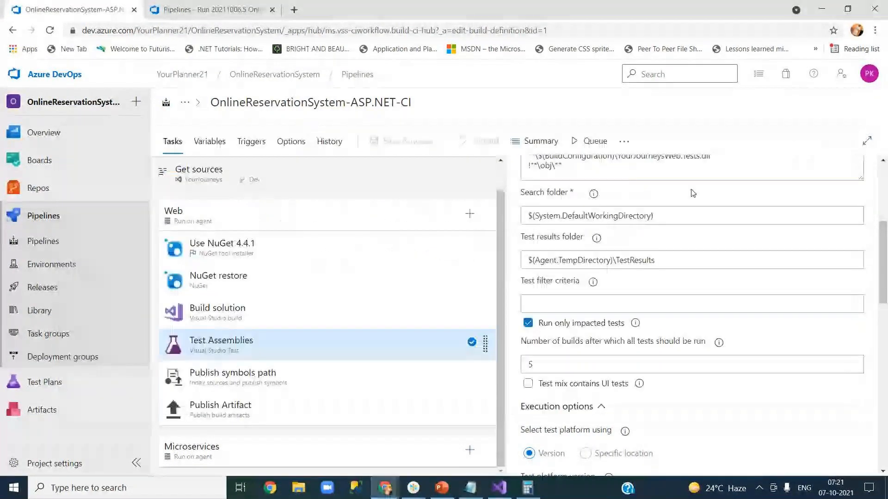
left_click(286, 139)
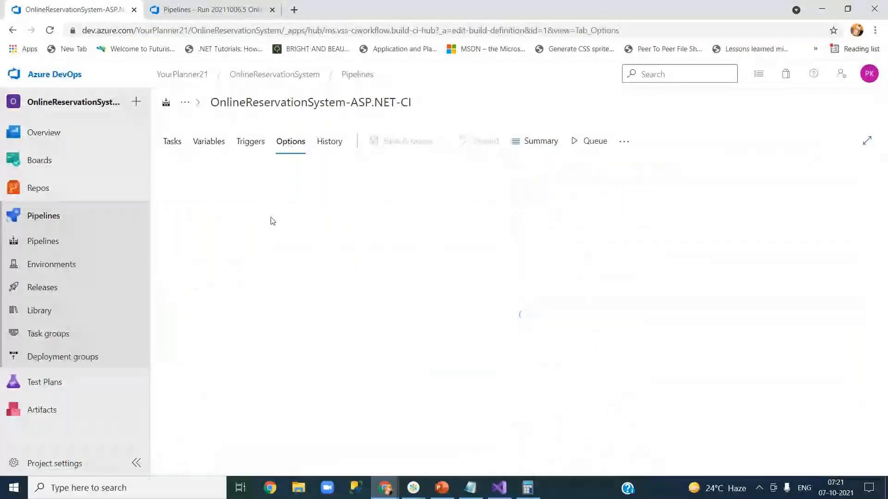
left_click(219, 283)
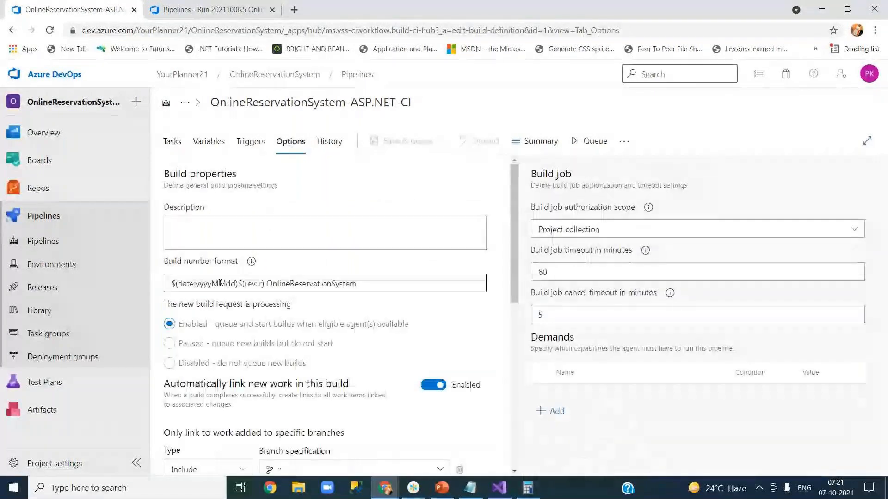
left_click(270, 285)
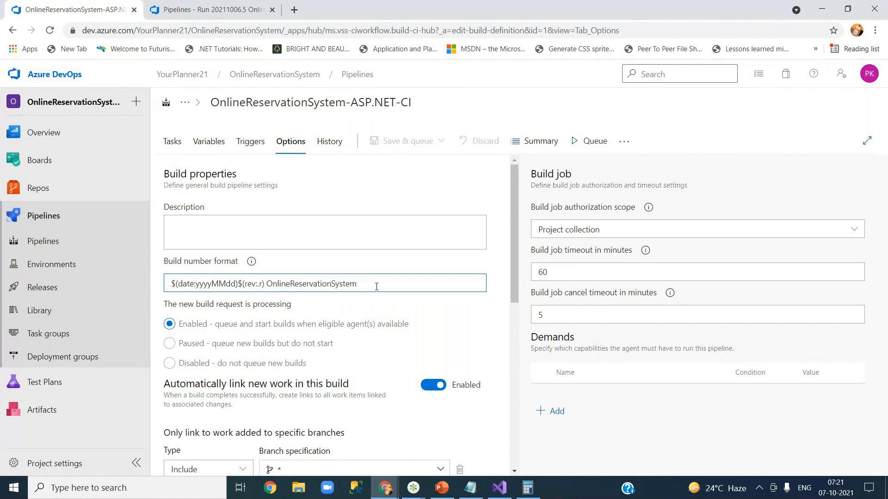
left_click_drag(376, 286, 165, 288)
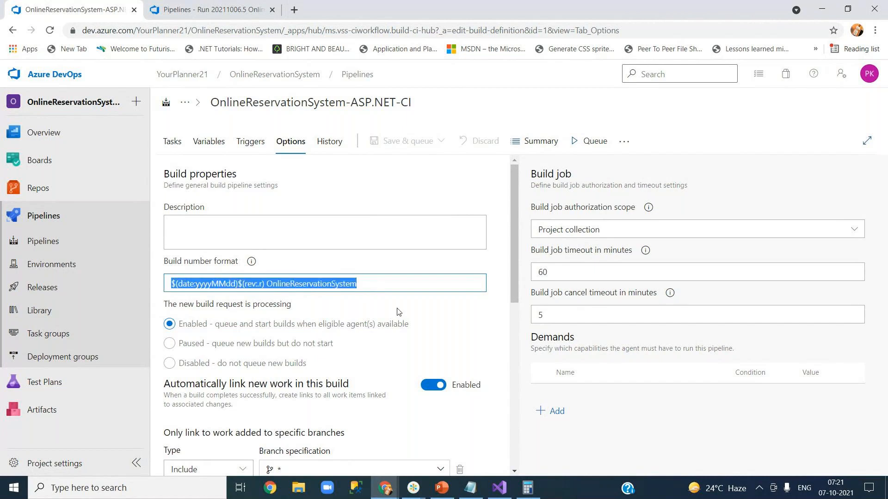
key("ctrl+v")
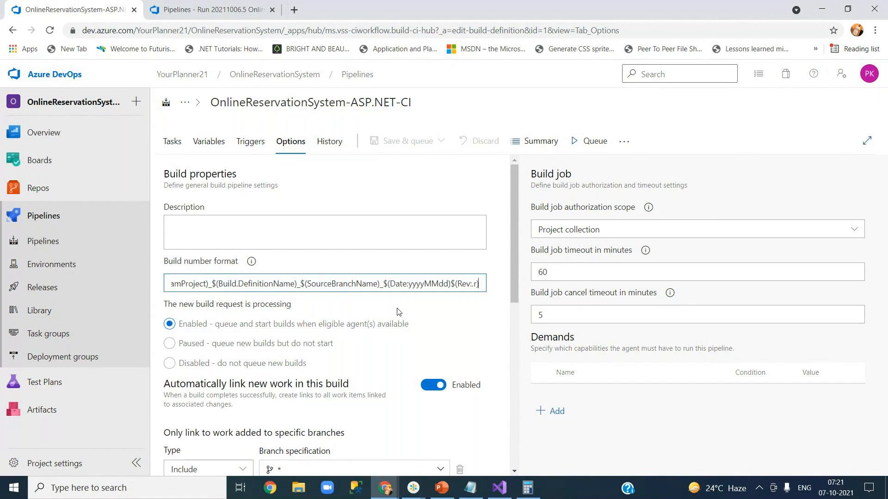
Step: Examine the project, definition name, branch, date and revision variables in the build number format
left_click_drag(186, 284, 226, 284)
left_click(188, 285)
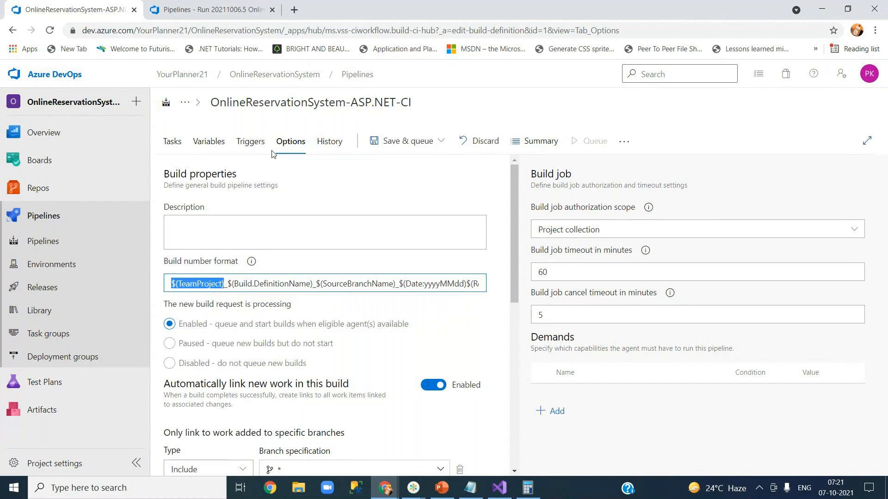
left_click(268, 284)
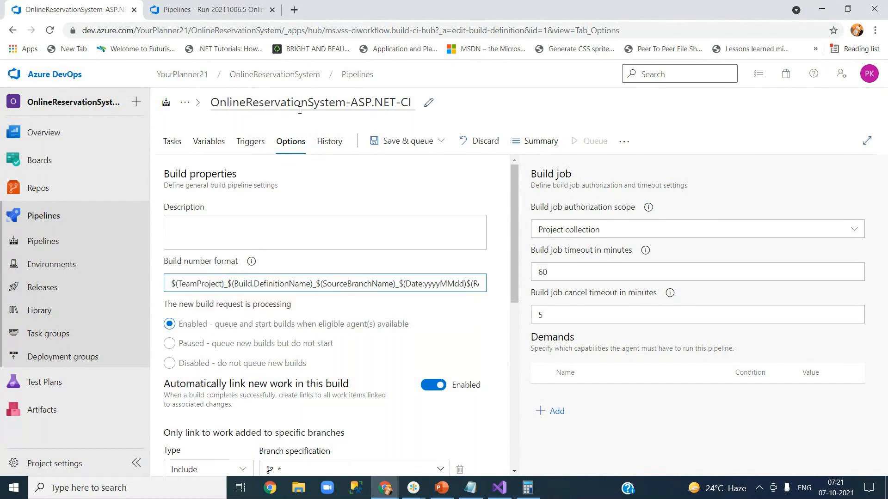
double_click(345, 283)
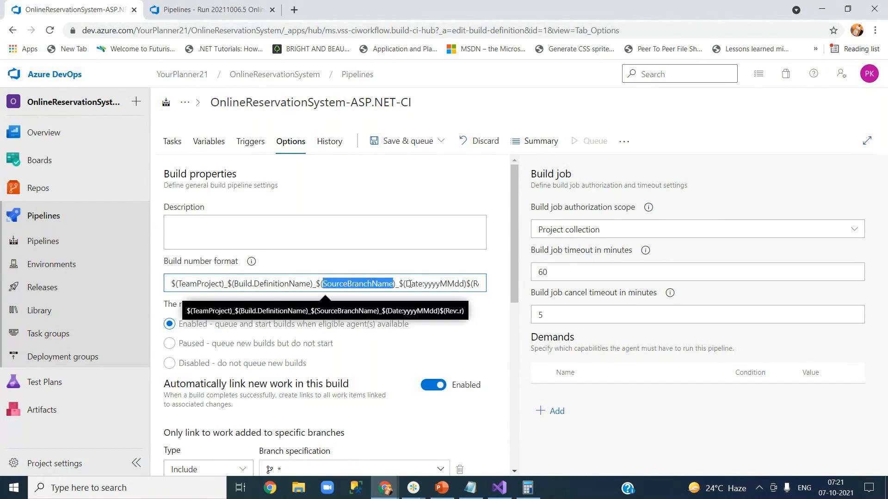
left_click_drag(400, 284, 483, 285)
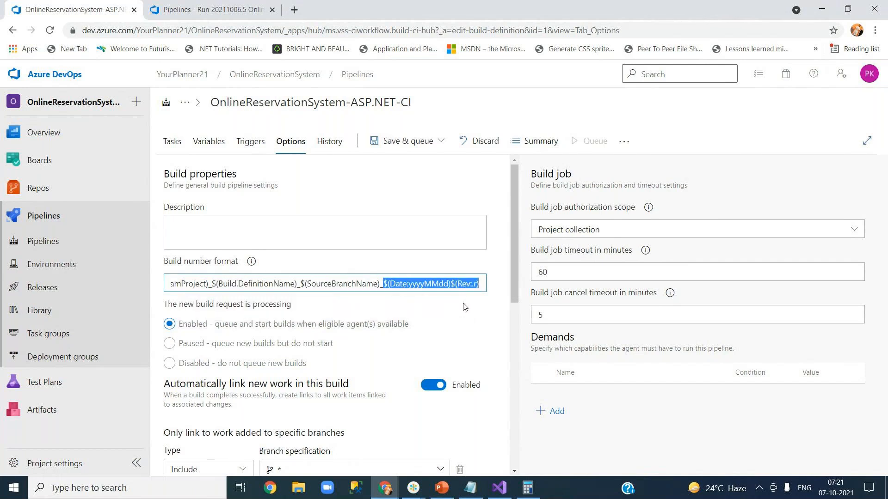
left_click(465, 306)
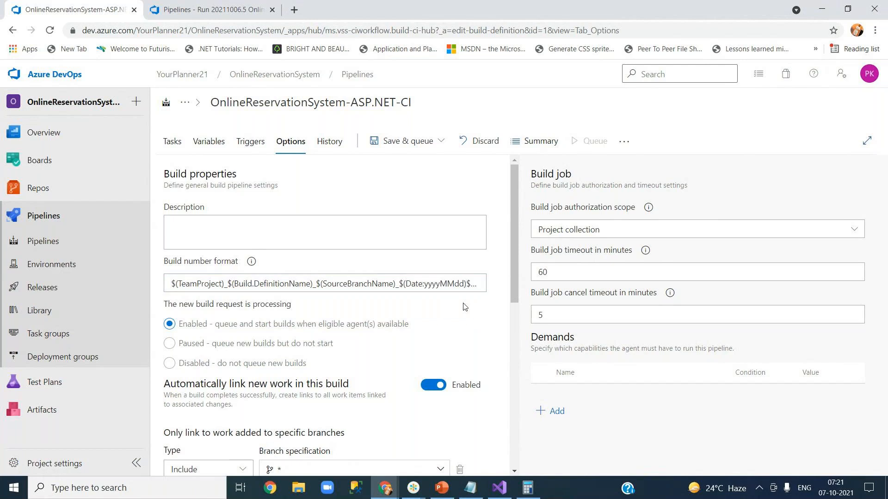
Step: Save the pipeline with the new build number format, without queuing a build
left_click(441, 141)
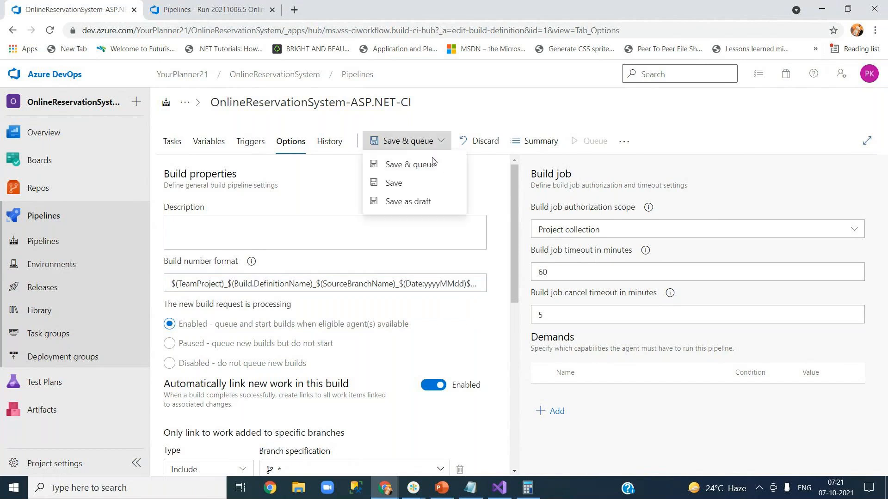
left_click(424, 182)
left_click(507, 316)
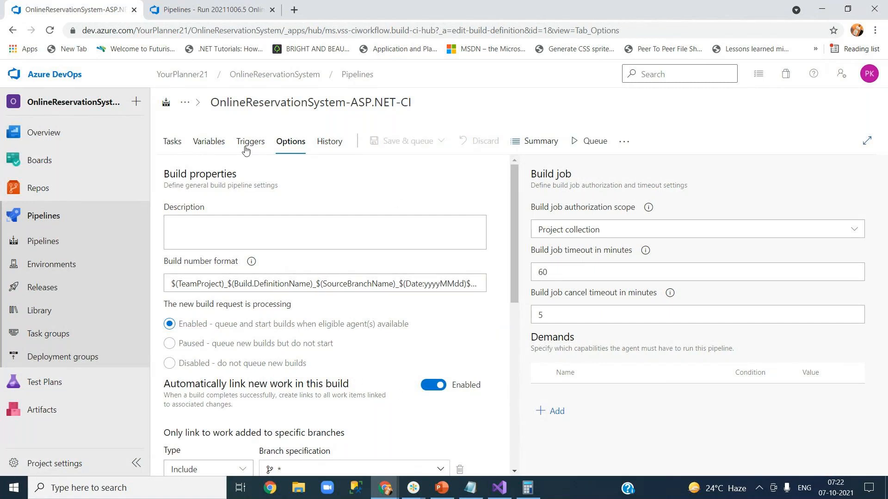
Step: Enable code coverage in the Test Assemblies task and save the pipeline without queuing a build
left_click(165, 147)
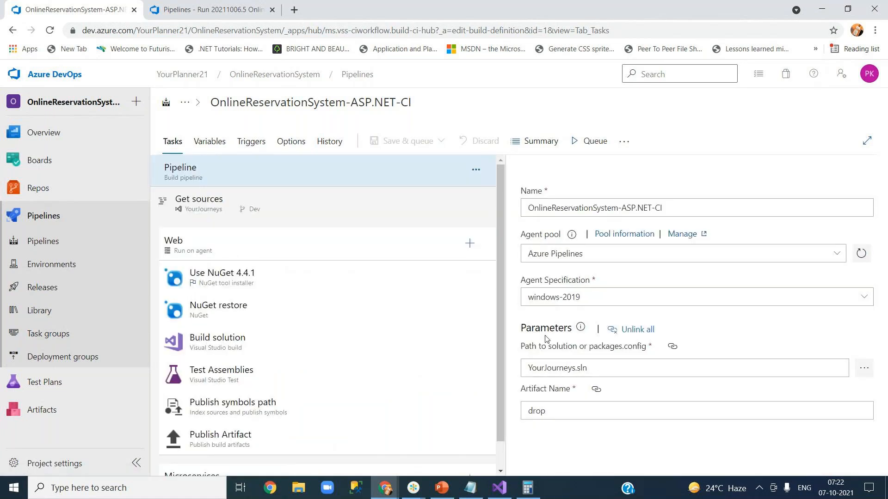
left_click(249, 371)
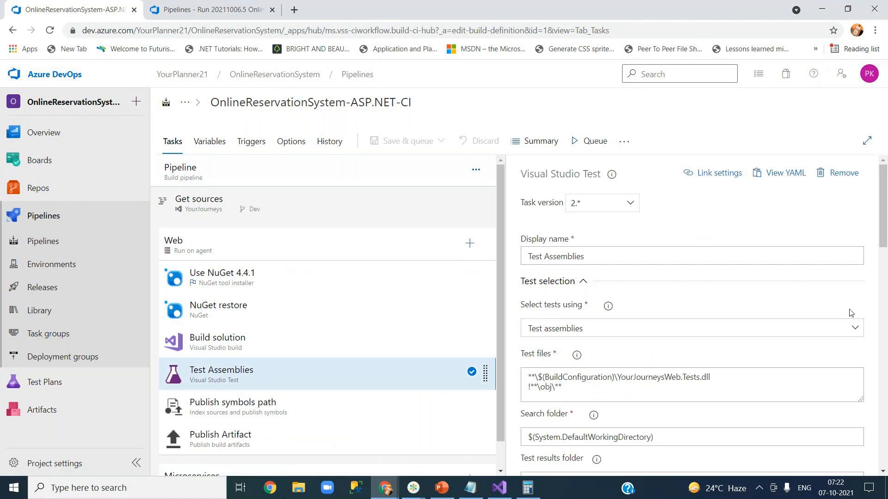
left_click_drag(884, 232, 885, 378)
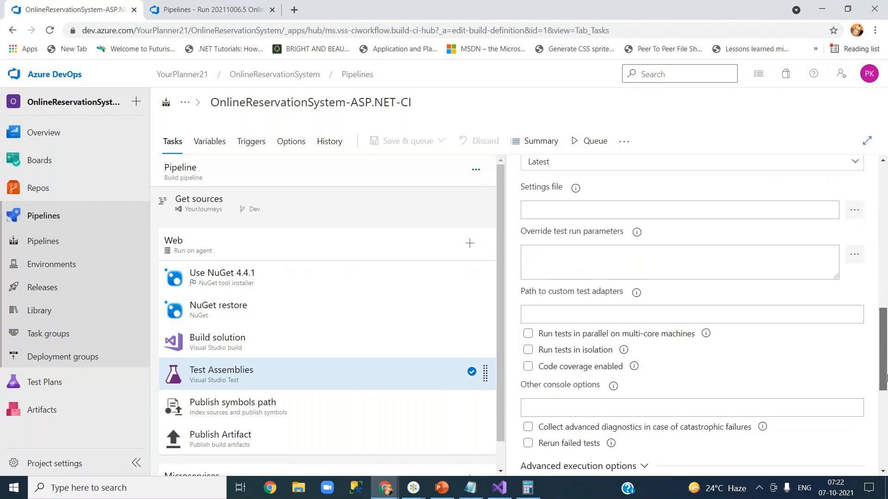
left_click(529, 368)
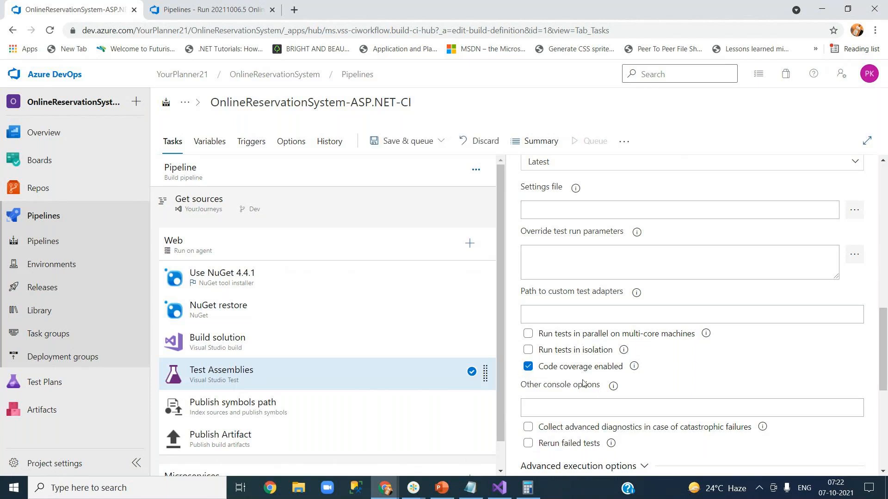
left_click(409, 141)
left_click(398, 183)
left_click(498, 313)
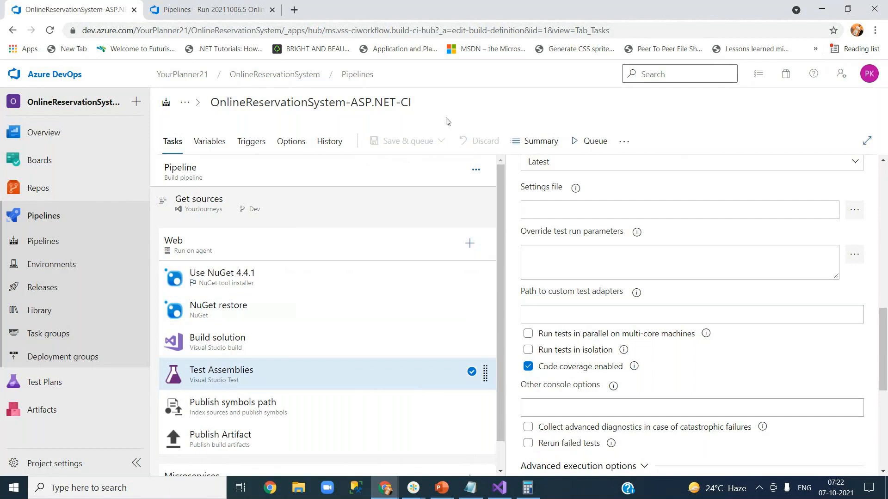
Step: Review the test results summary of run 20211006.5 and return to the pipeline editor
left_click(209, 11)
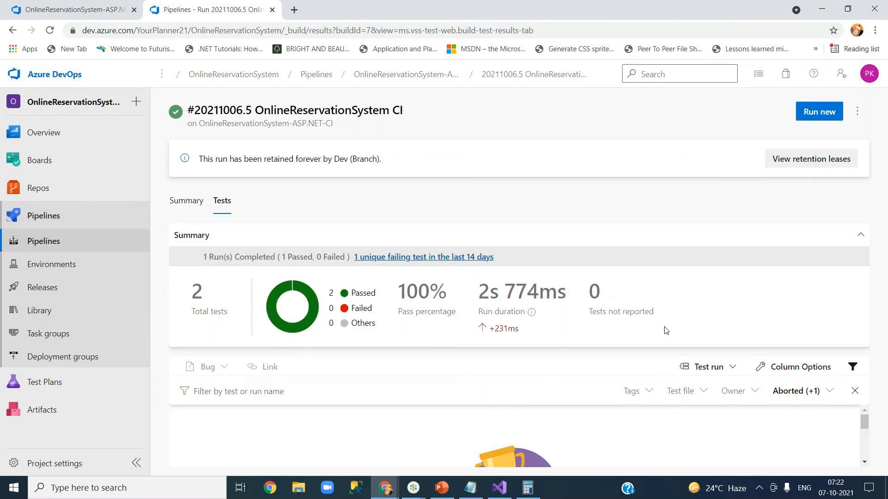
mouse_move(293, 299)
left_click(108, 10)
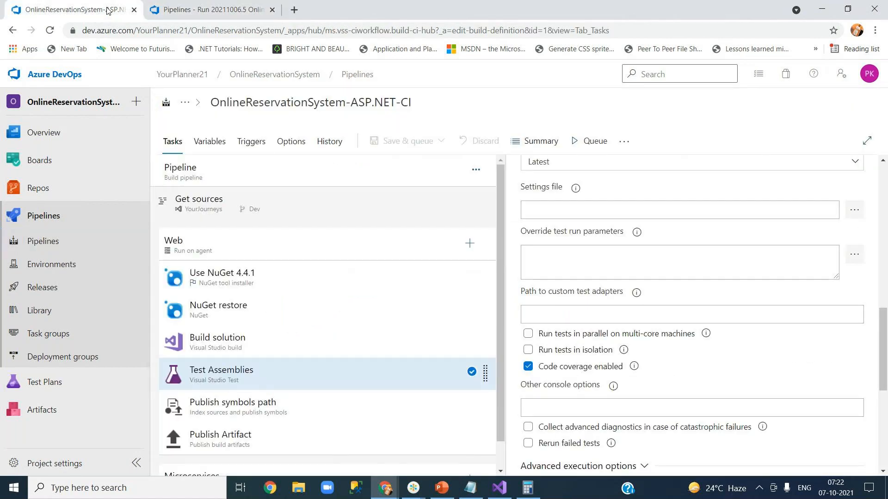
Step: Check the pipeline's continuous integration triggers, and in Visual Studio commit and push the HomeControllerTest.cs change to Dev with the message "ci test"
left_click(254, 143)
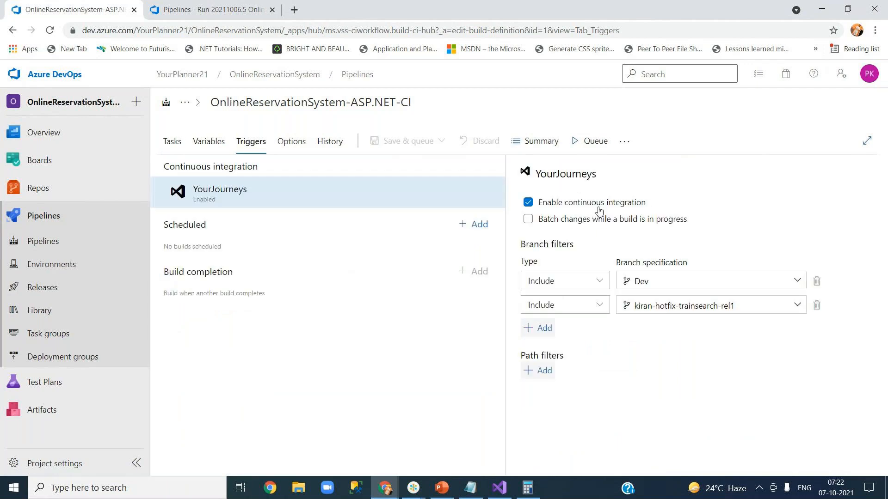
mouse_move(501, 491)
left_click(501, 489)
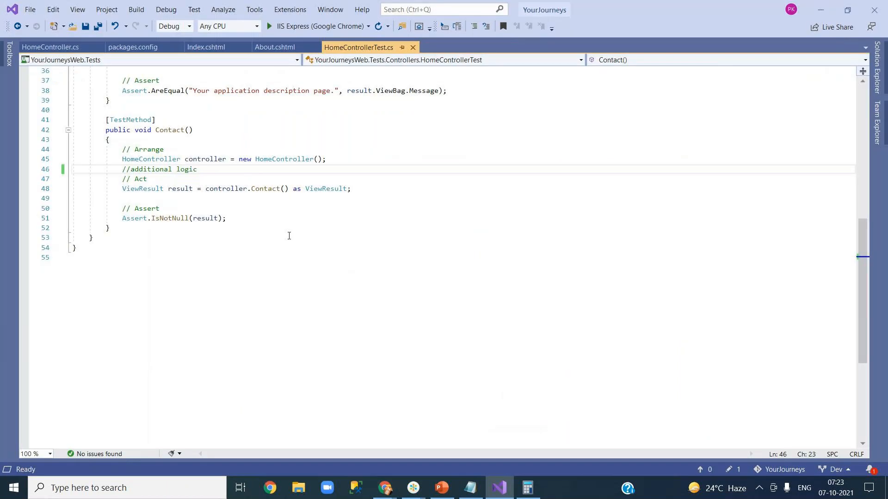
left_click(881, 118)
left_click(514, 114)
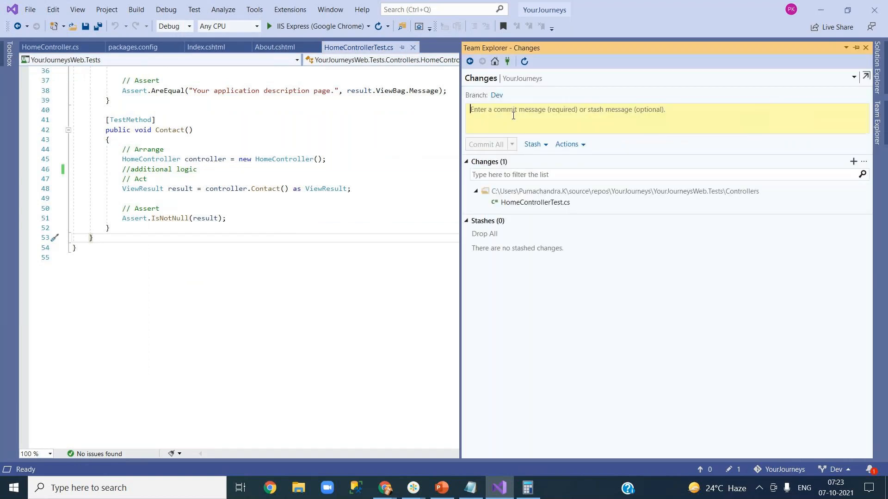
type("ci test")
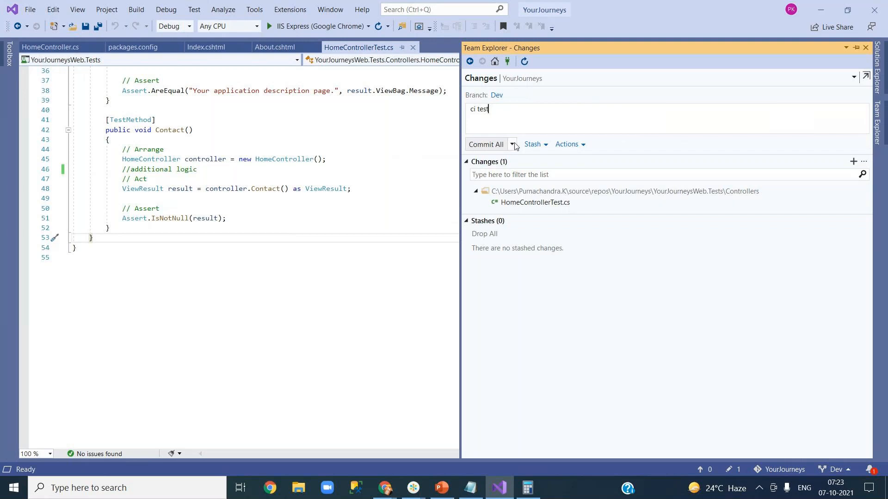
left_click(513, 145)
left_click(516, 172)
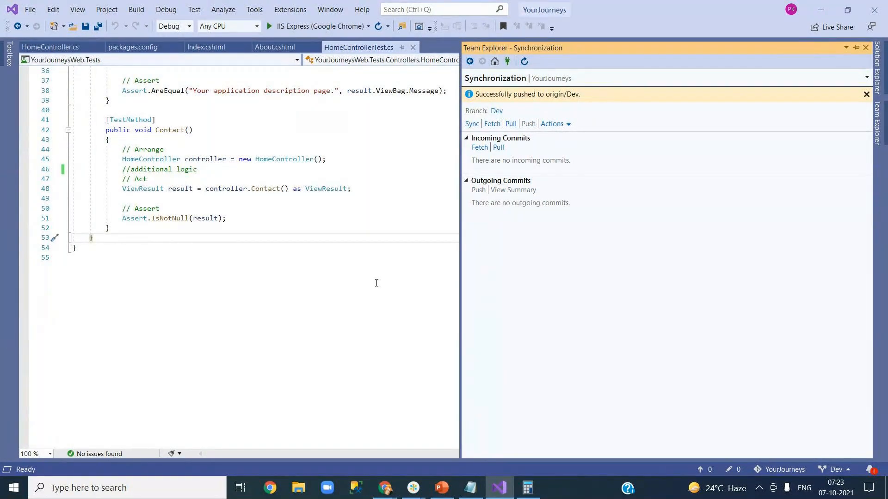
Step: Return to Azure DevOps in the browser and open the "ci test" run of the OnlineReservationSystem-ASP.NET-CI pipeline
left_click(820, 9)
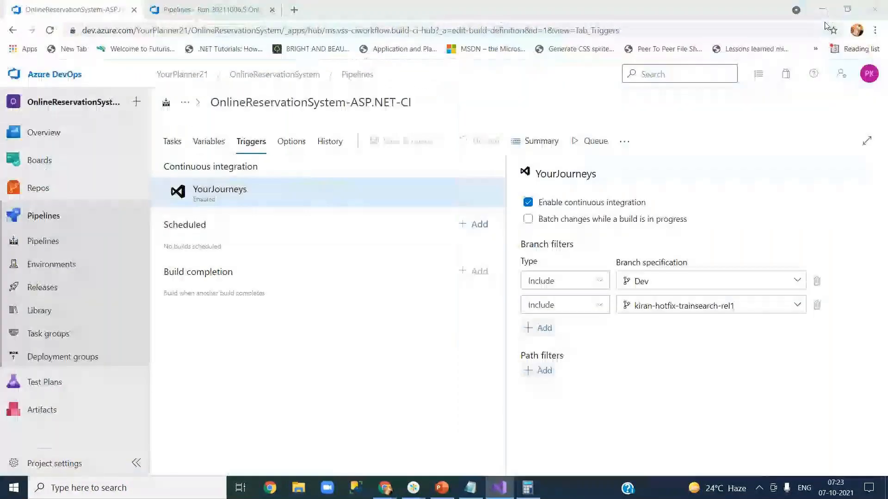
left_click(276, 81)
mouse_move(82, 285)
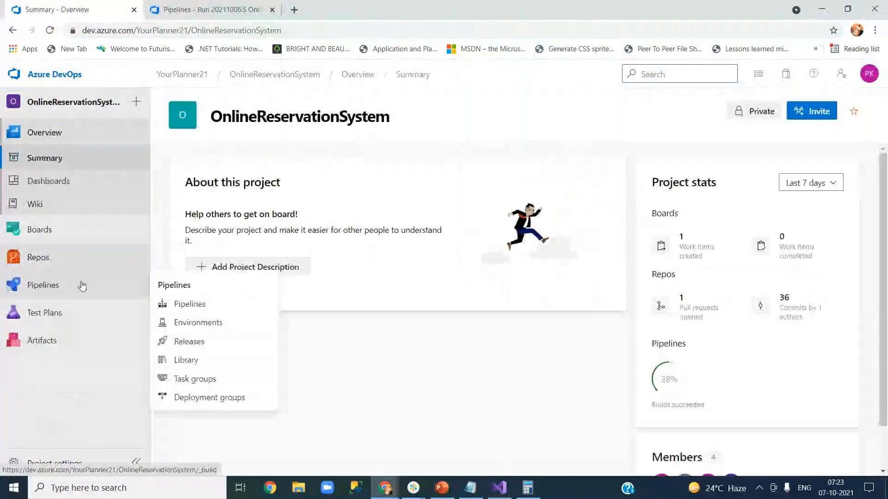
left_click(200, 304)
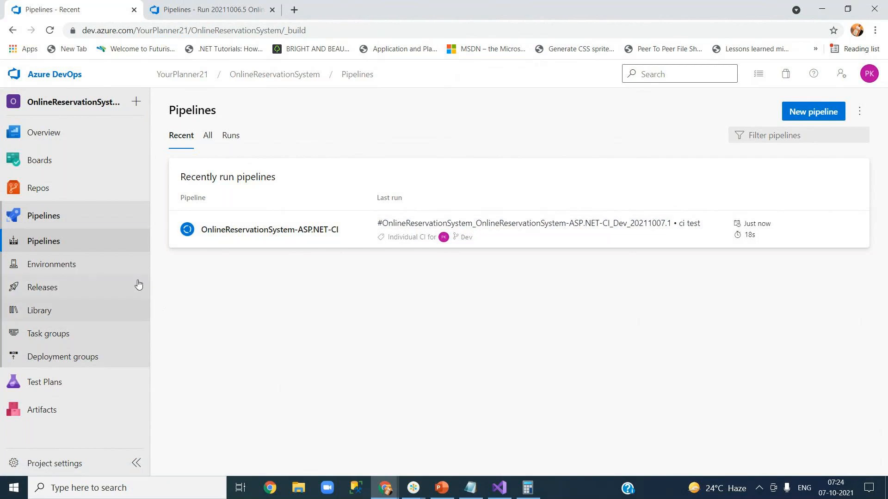
left_click(256, 236)
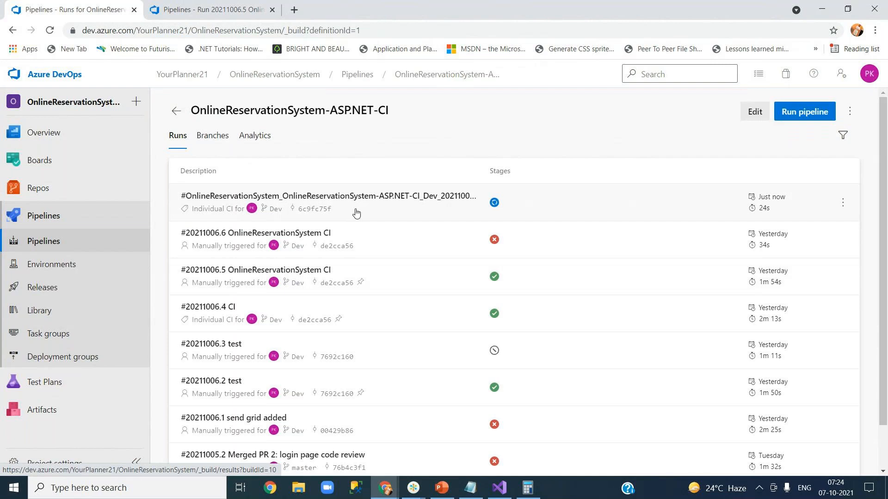
left_click(356, 213)
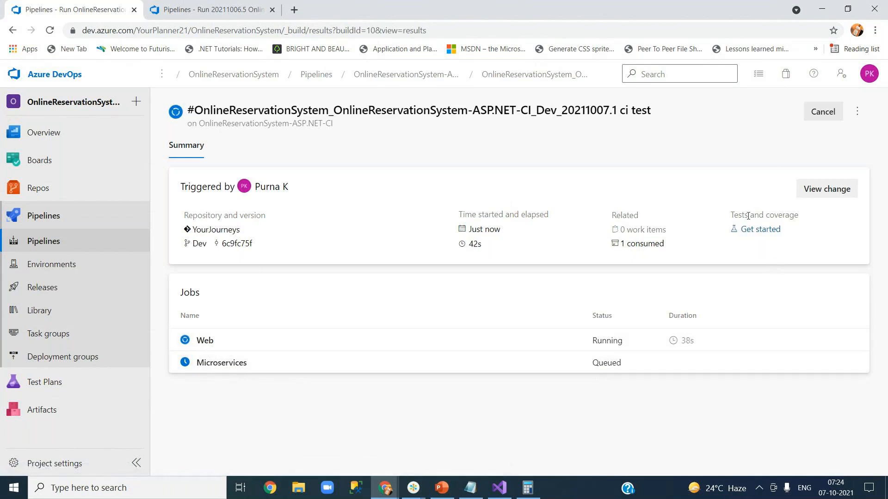
Step: Follow the Web job of the "ci test" run until it finishes, and review the run's test results and run duration
left_click_drag(733, 215, 804, 217)
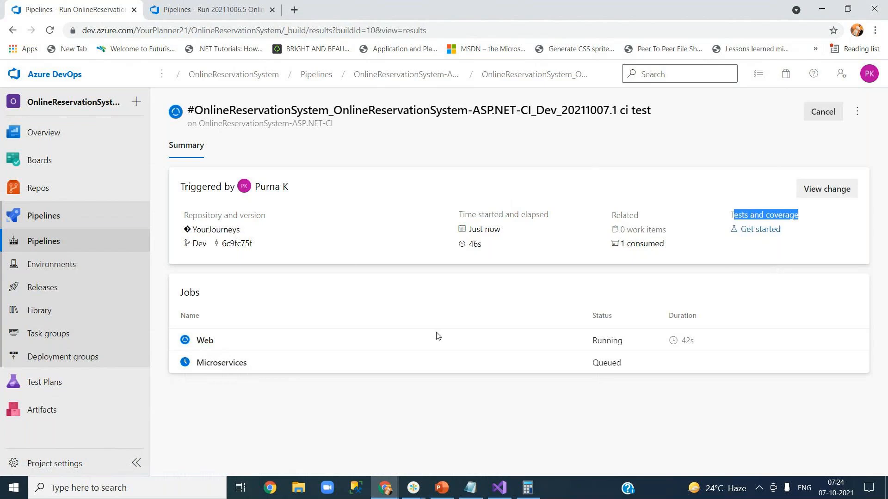
left_click(224, 346)
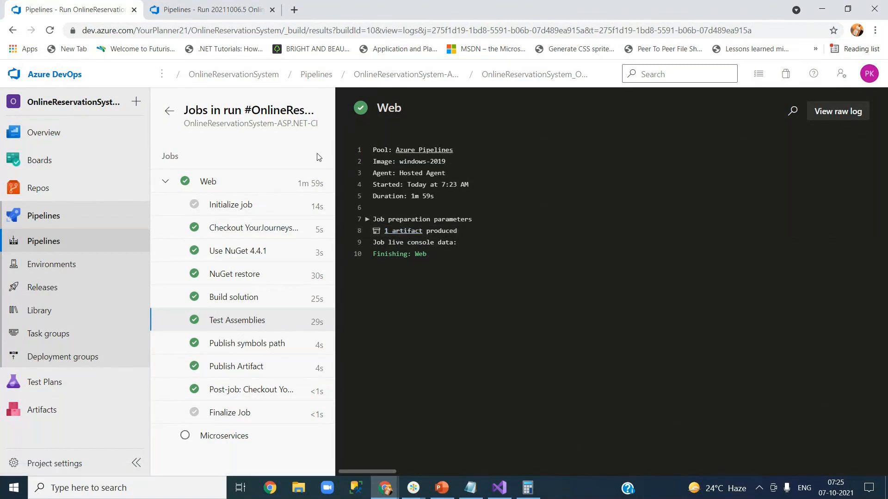
left_click(516, 76)
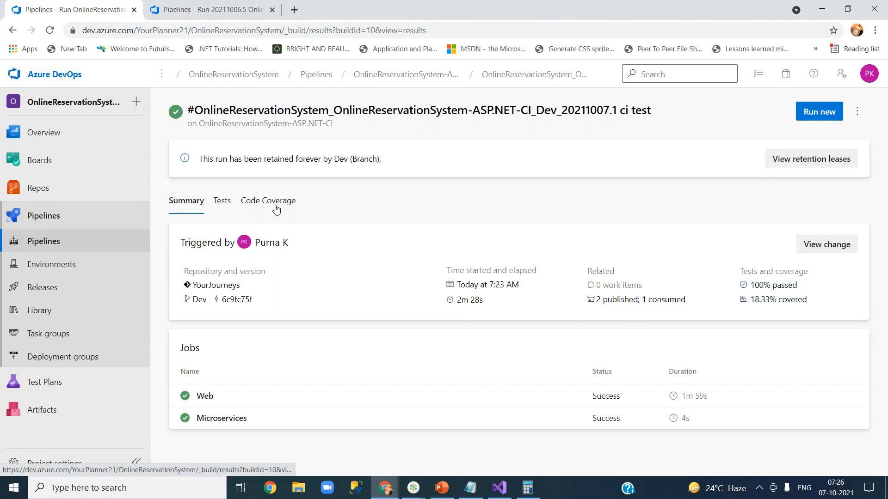
left_click(219, 206)
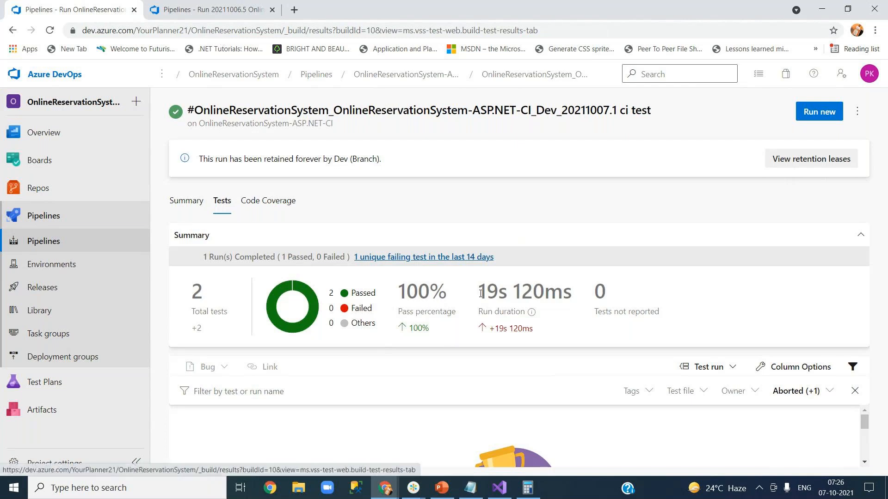
left_click_drag(481, 292, 502, 292)
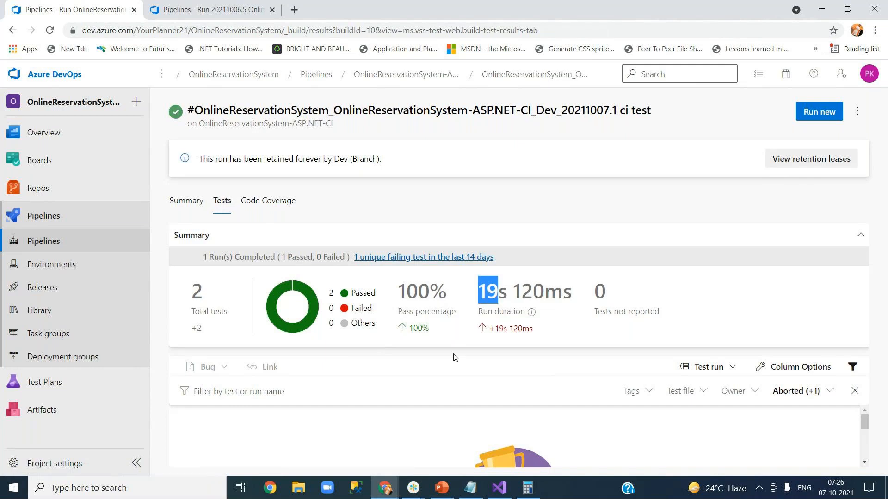
Step: Download the run's code coverage results and open the coverage file in Visual Studio
left_click(271, 204)
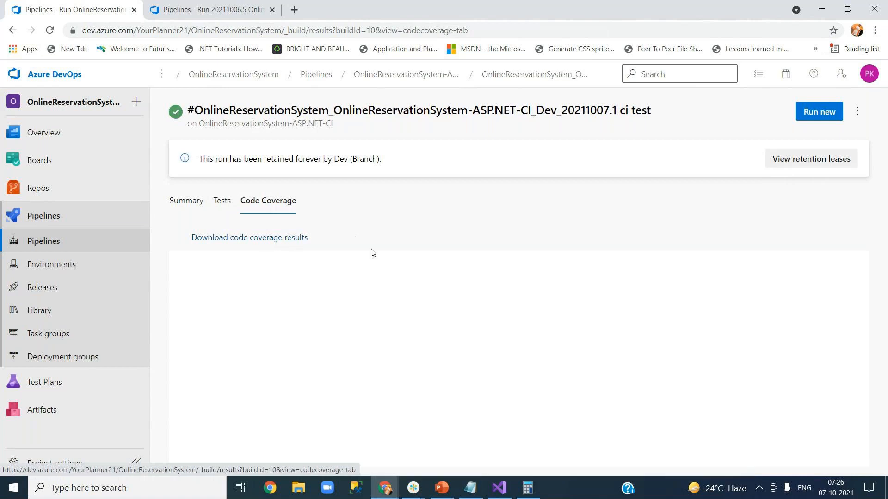
left_click(261, 241)
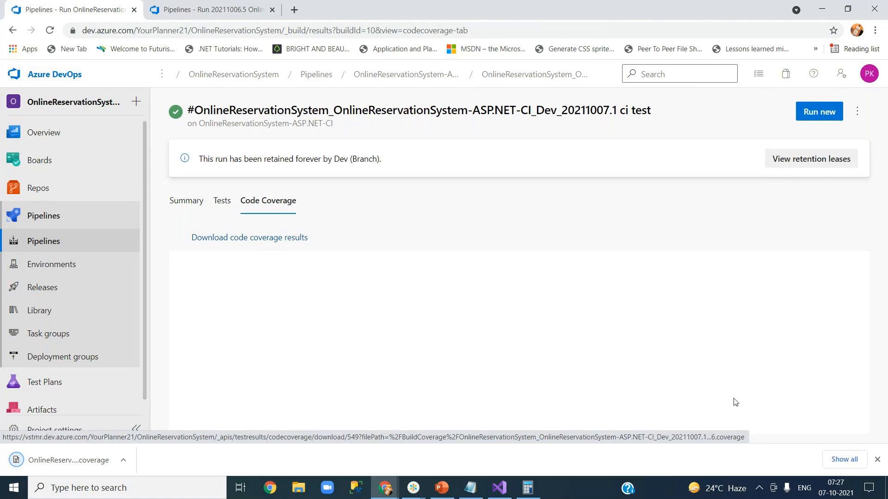
left_click(85, 461)
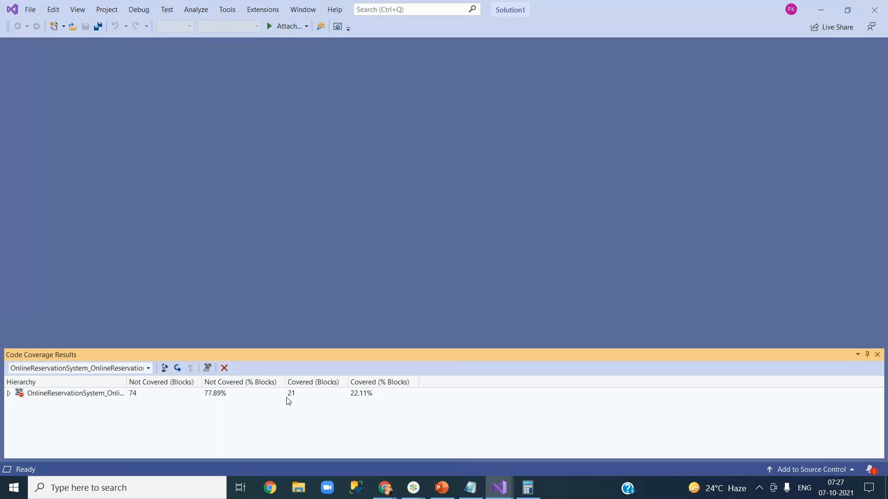
Step: Examine the block coverage of yourjourneysweb.dll by namespace and class, and close the coverage results with their Visual Studio window
left_click(88, 394)
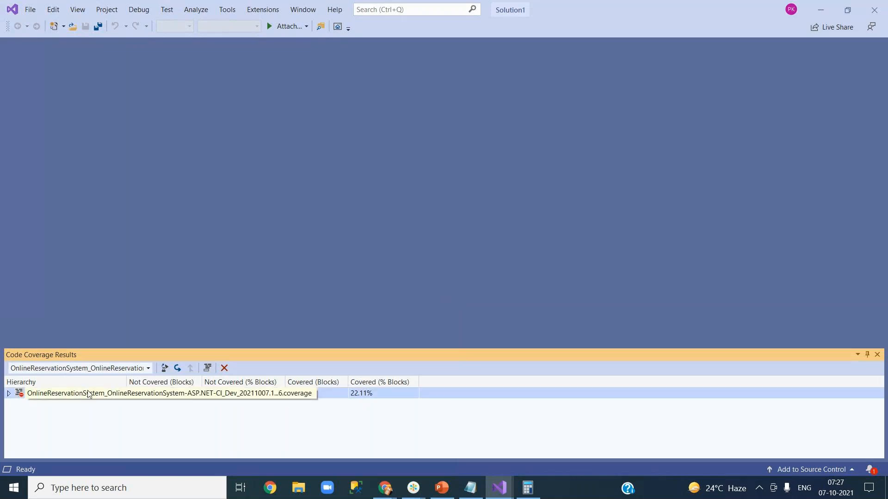
left_click(8, 394)
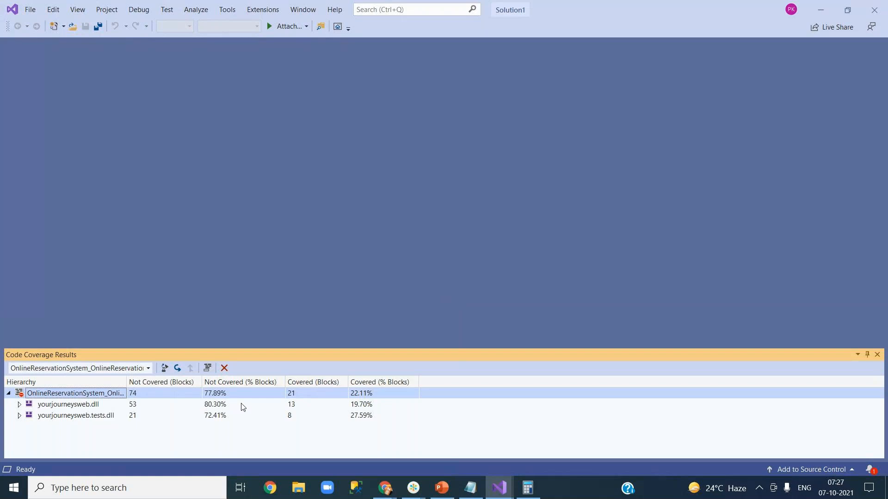
left_click(19, 405)
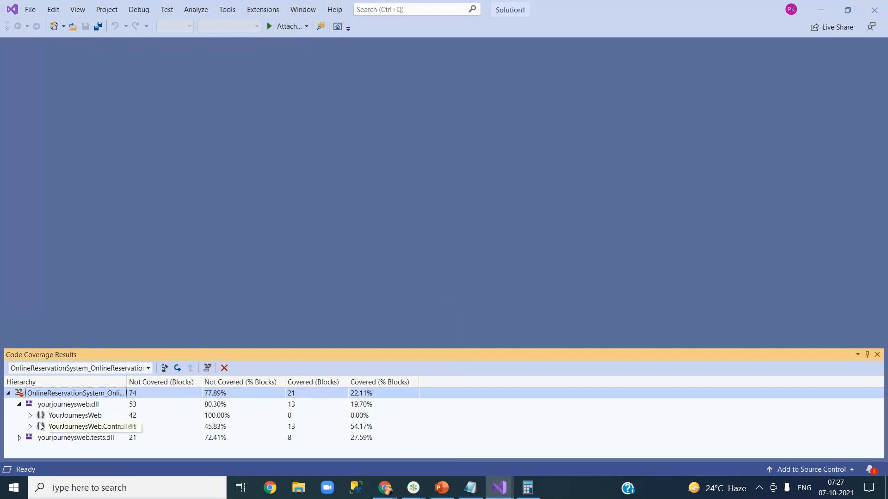
left_click(29, 415)
scroll(222, 415, "down", 1)
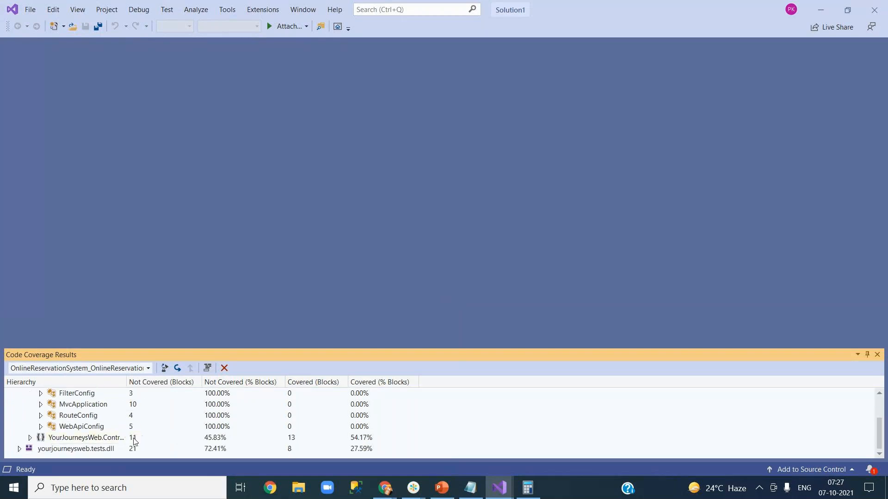
left_click(157, 437)
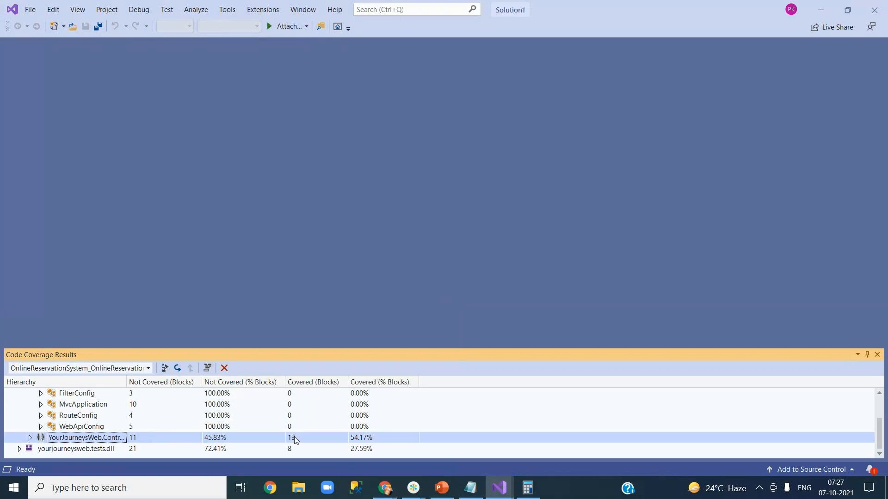
left_click(877, 355)
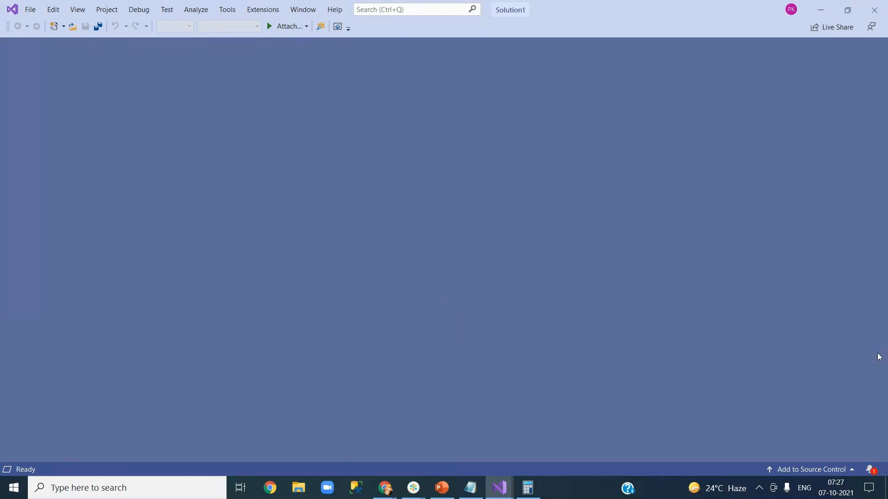
left_click(874, 10)
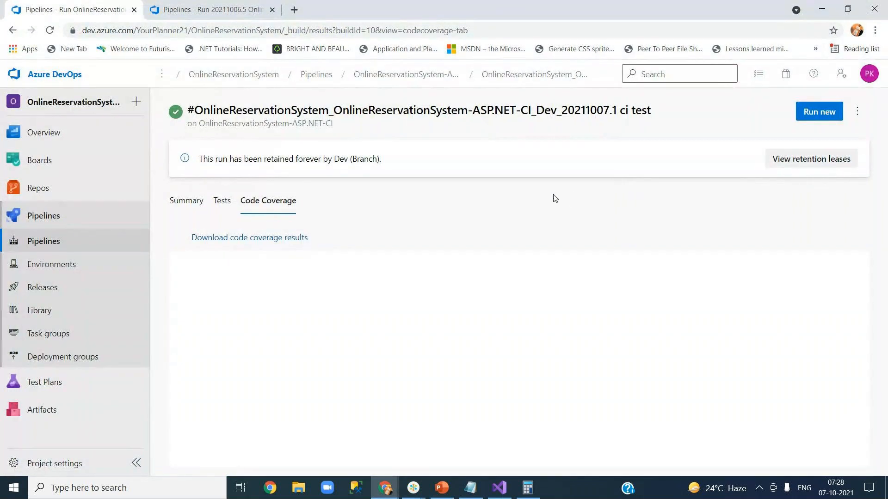
Step: Switch to the YourJourneys solution in Visual Studio and open Contact.cshtml from the Home views of YourJourneysWeb
mouse_move(505, 491)
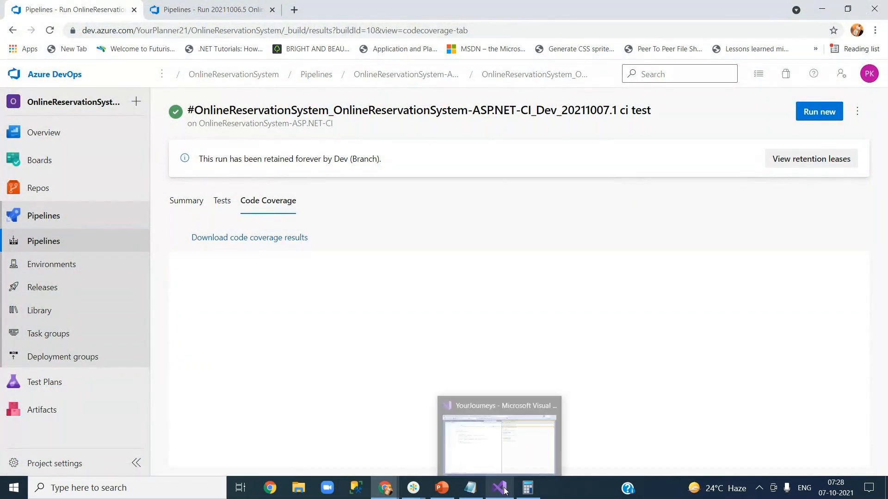
left_click(505, 491)
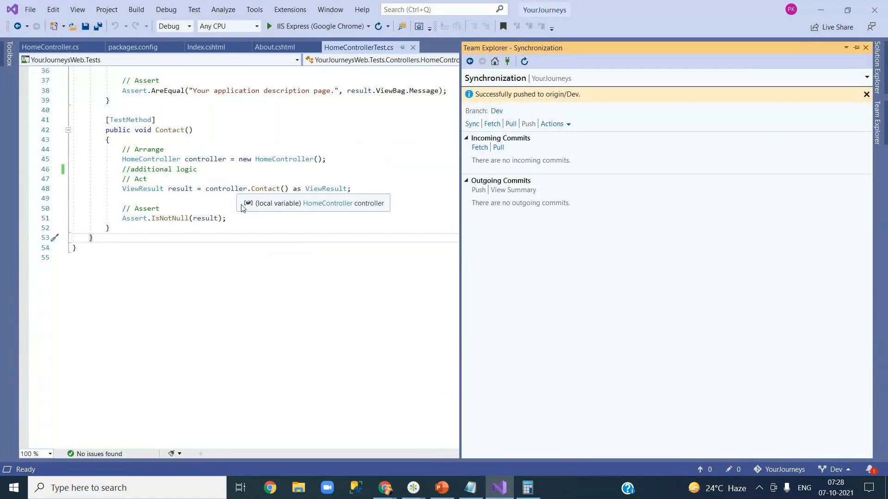
left_click(865, 49)
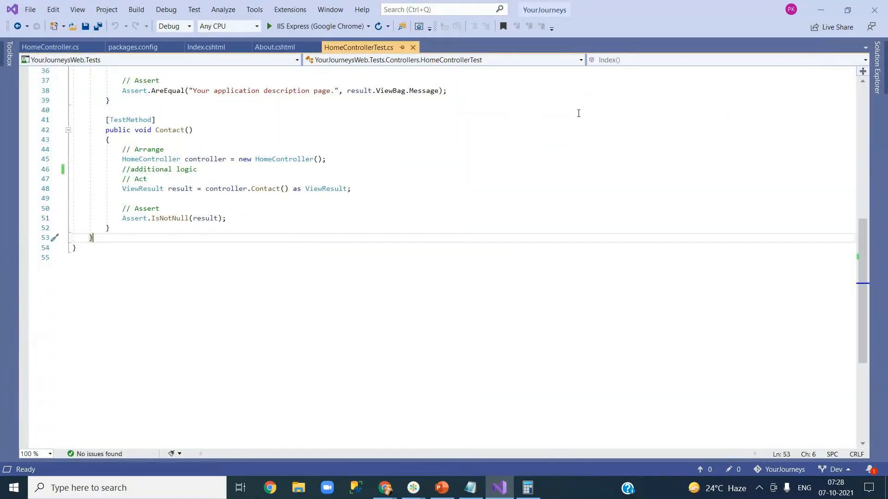
left_click(199, 213)
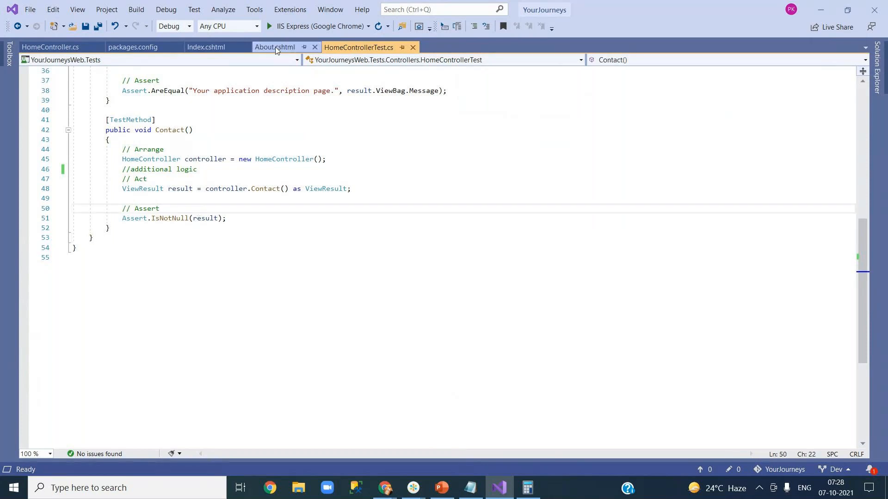
left_click(878, 79)
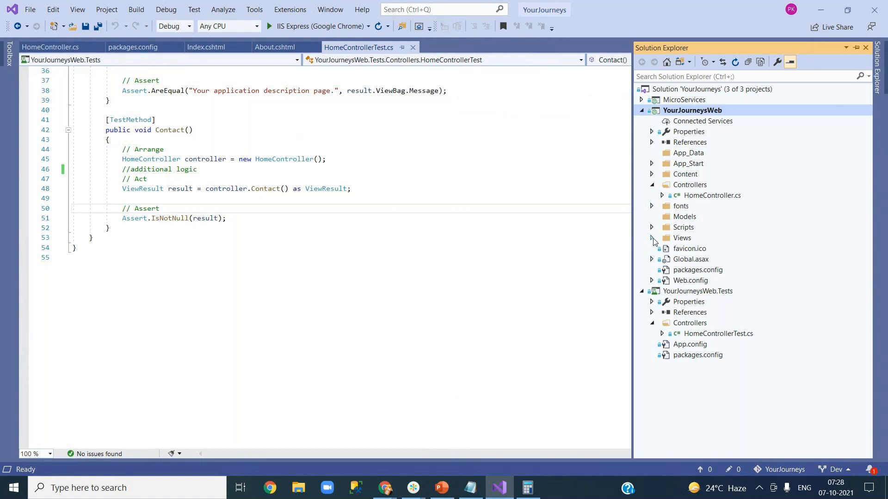
left_click(653, 239)
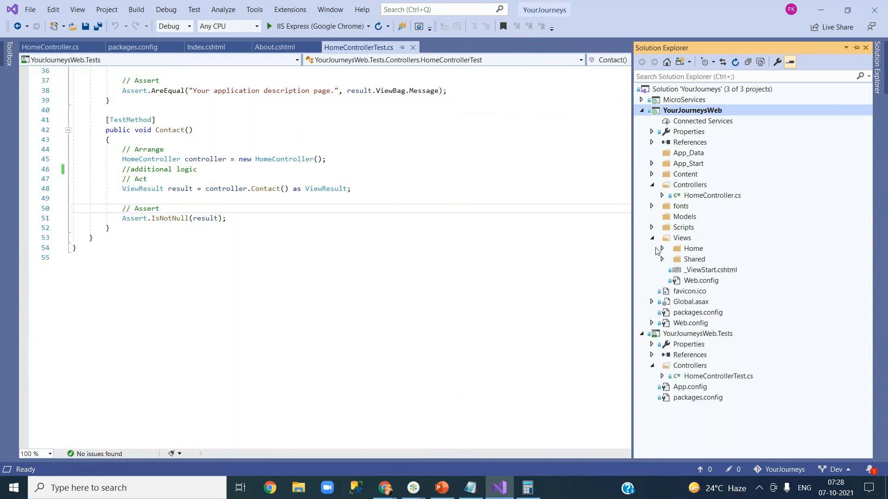
left_click(662, 248)
left_click(709, 272)
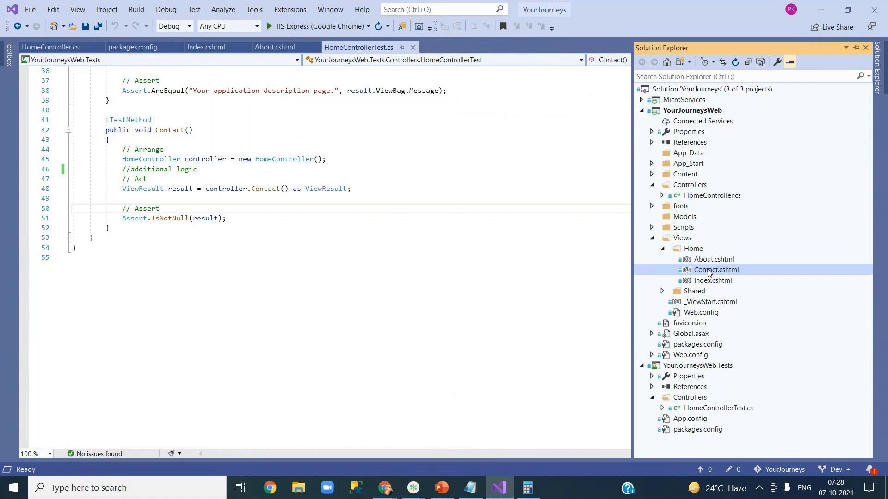
double_click(710, 271)
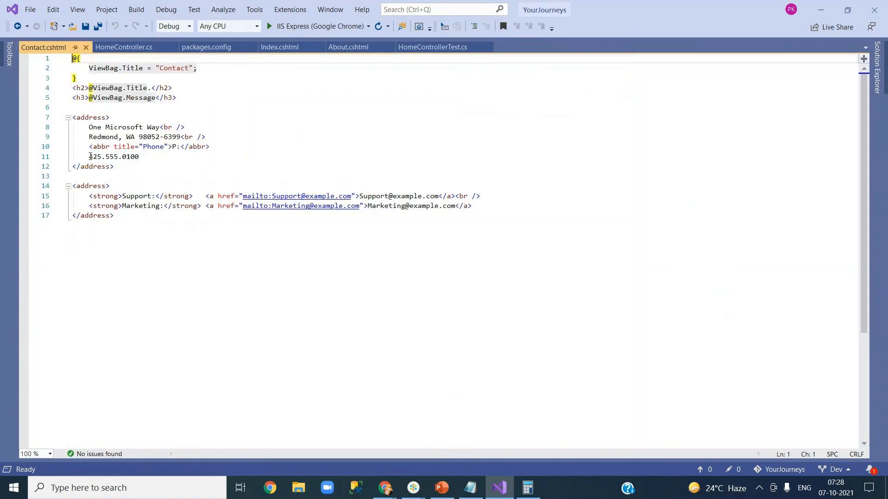
Step: Append a hyphen and the contact person's first name after the phone number in Contact.cshtml, and save the file
left_click(158, 157)
type("- ")
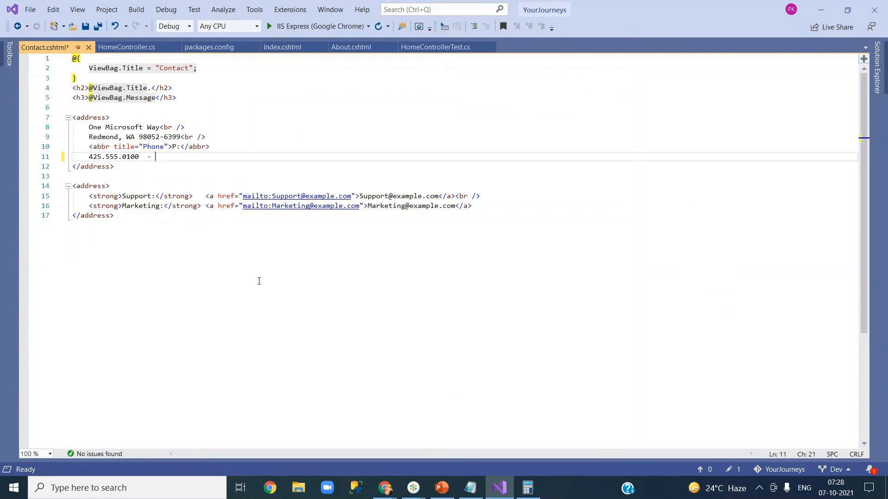
type("Purna")
key("ctrl+s")
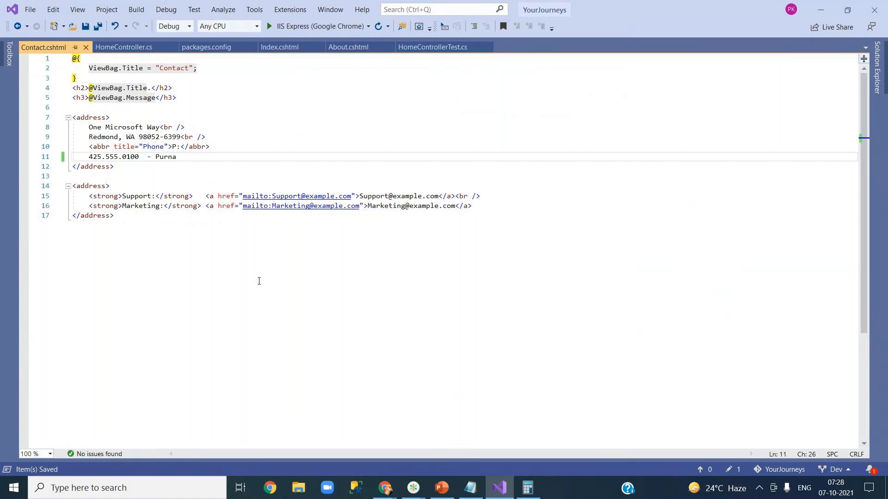
Step: Open Team Explorer in Visual Studio and go to its home page for the YourJourneys repository
left_click(877, 79)
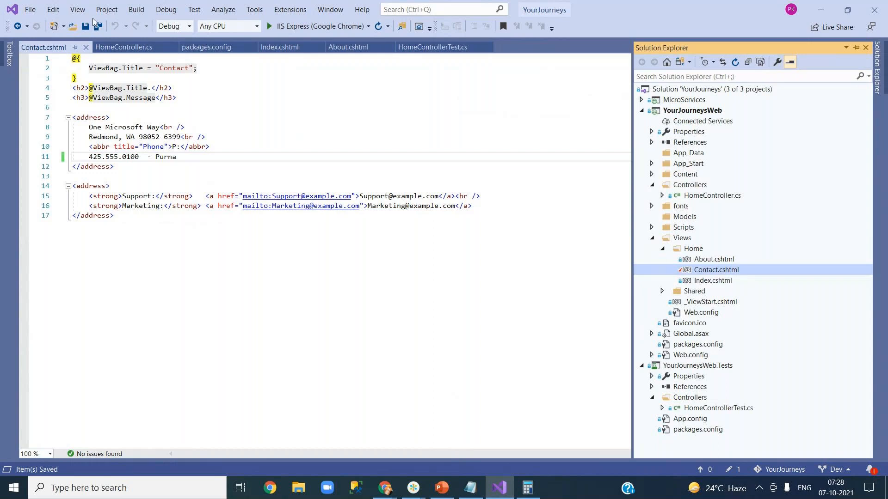
left_click(78, 10)
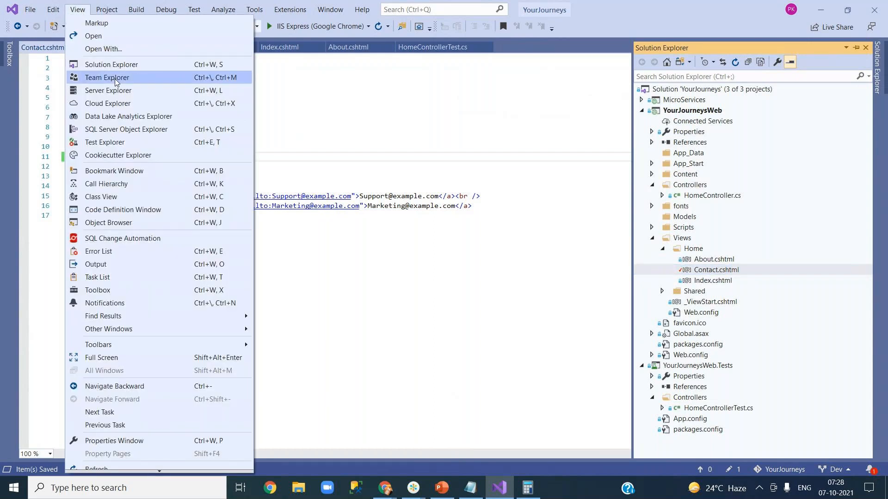
left_click(114, 79)
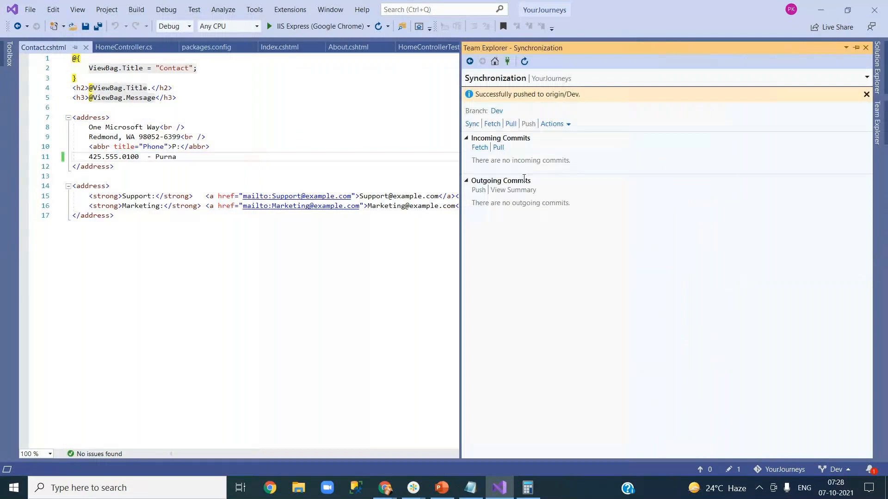
left_click(494, 61)
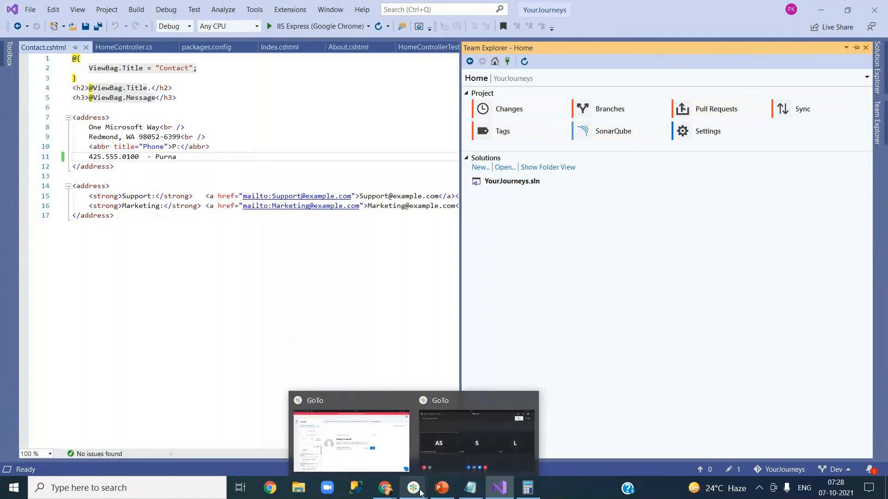
Step: Switch to Azure DevOps in Chrome and open the OnlineReservationSystem-ASP.NET-CI pipeline for editing
left_click(388, 493)
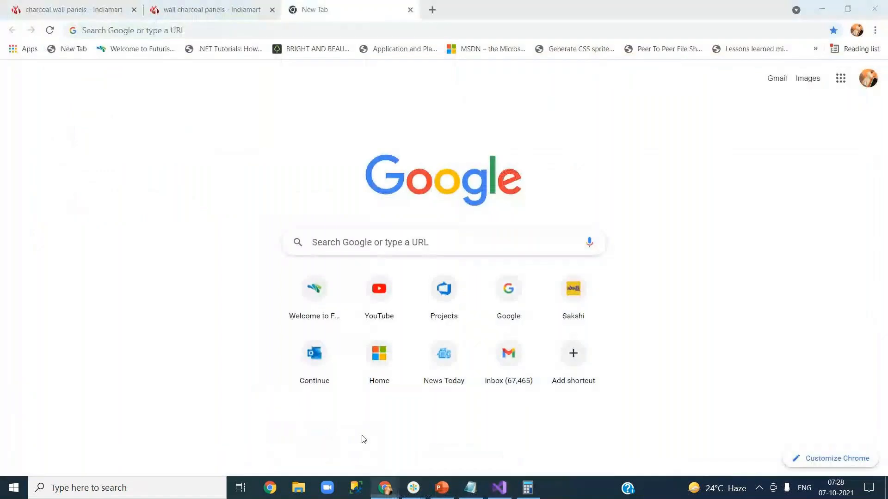
left_click(445, 435)
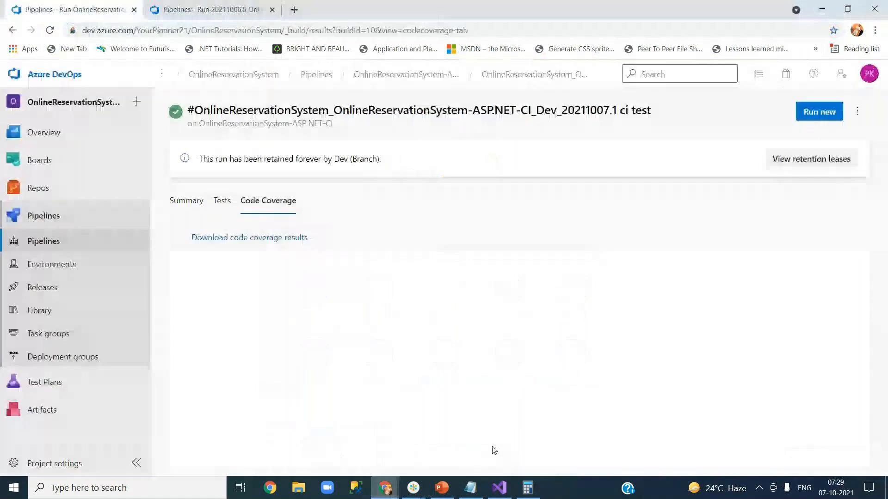
left_click(64, 247)
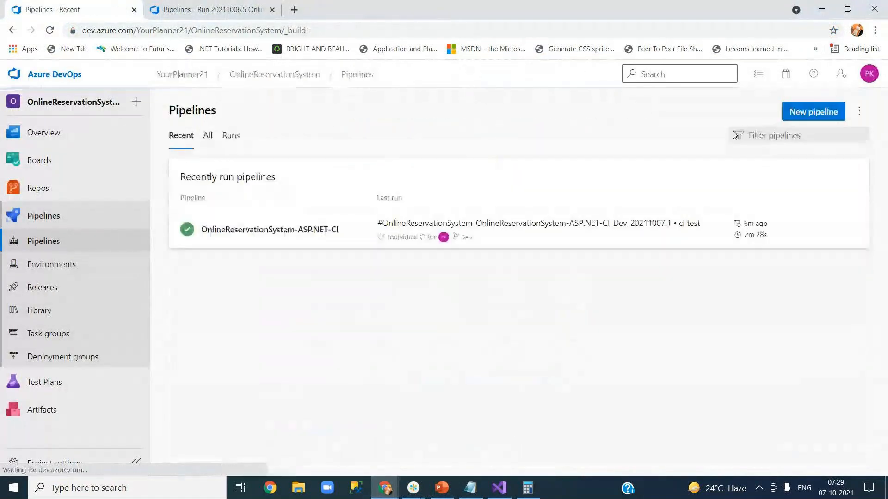
left_click(247, 242)
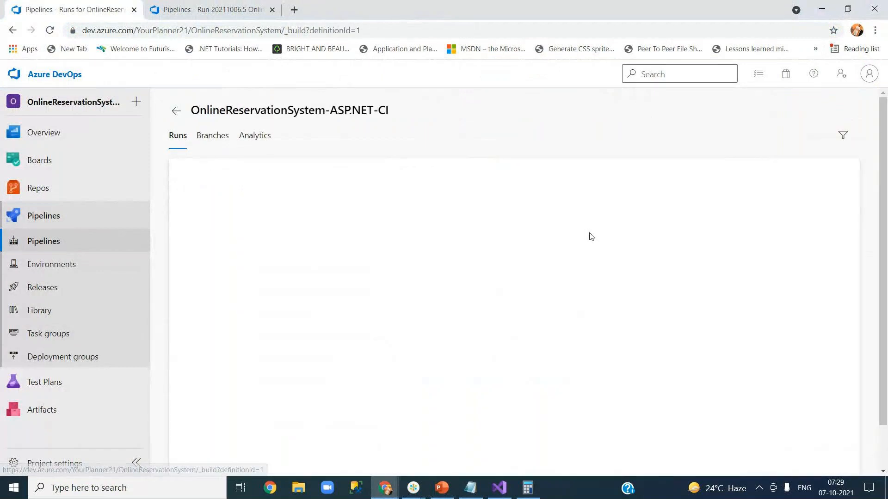
left_click(754, 113)
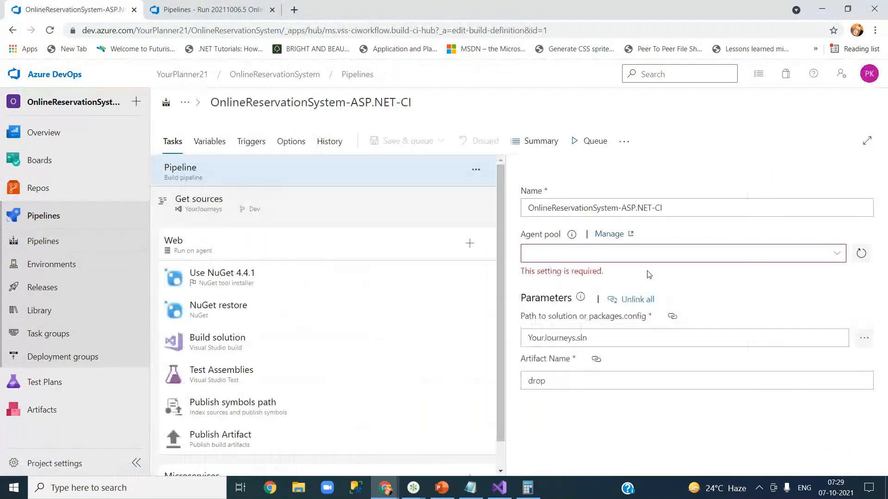
Step: Examine the control options of the Publish Artifact and Test Assemblies tasks in the Web job
scroll(500, 361, "down", 1)
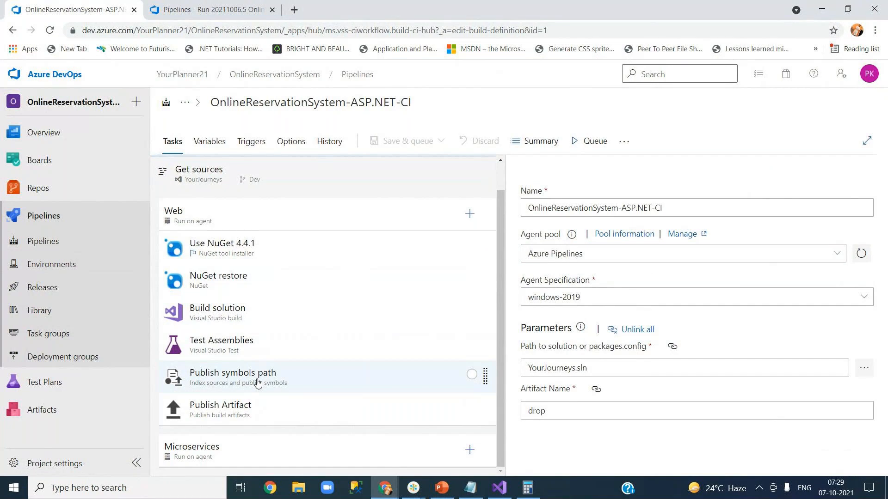
left_click(263, 407)
scroll(758, 377, "down", 2)
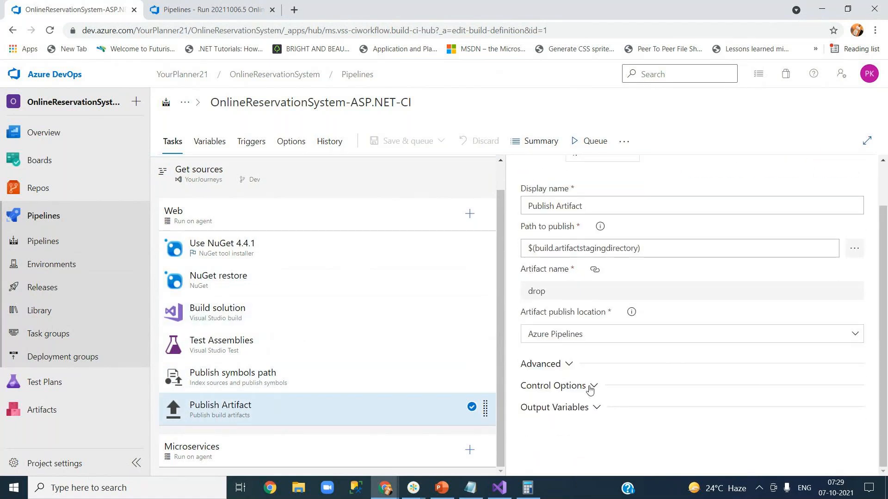
left_click(590, 388)
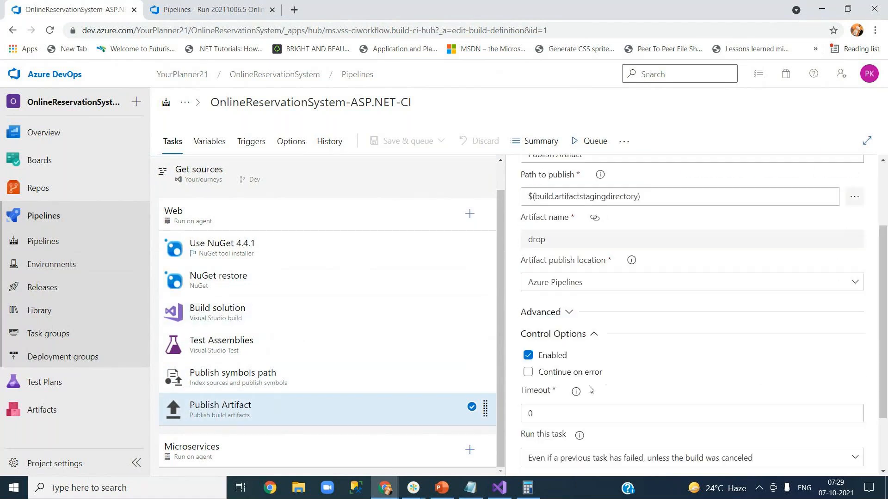
left_click(255, 349)
left_click_drag(883, 208, 884, 450)
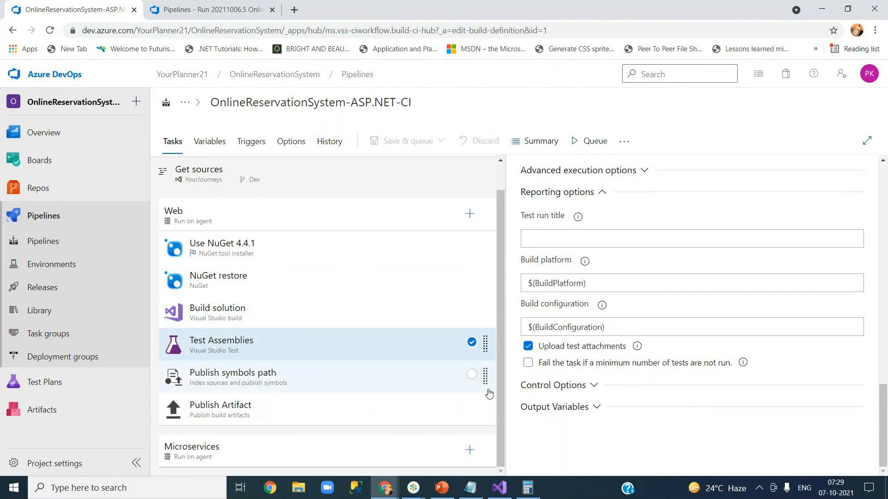
left_click(580, 385)
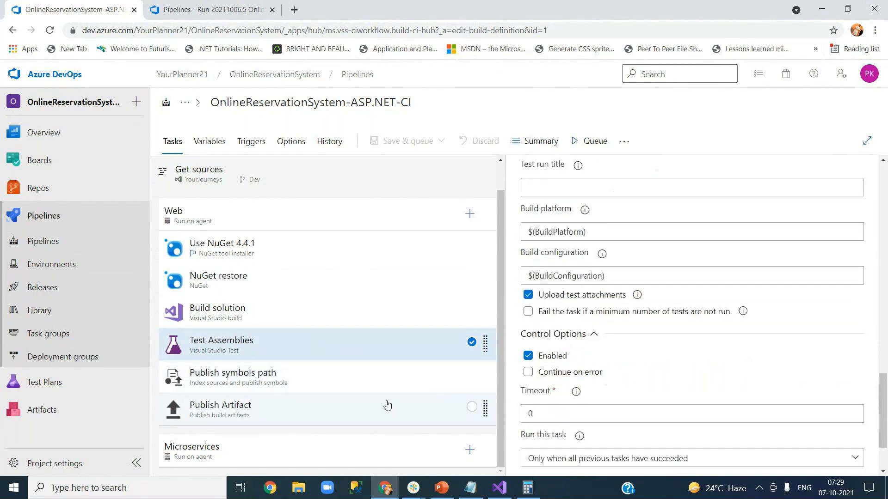
Step: Set the Publish symbols path task's control options to run the task under custom conditions
left_click(277, 386)
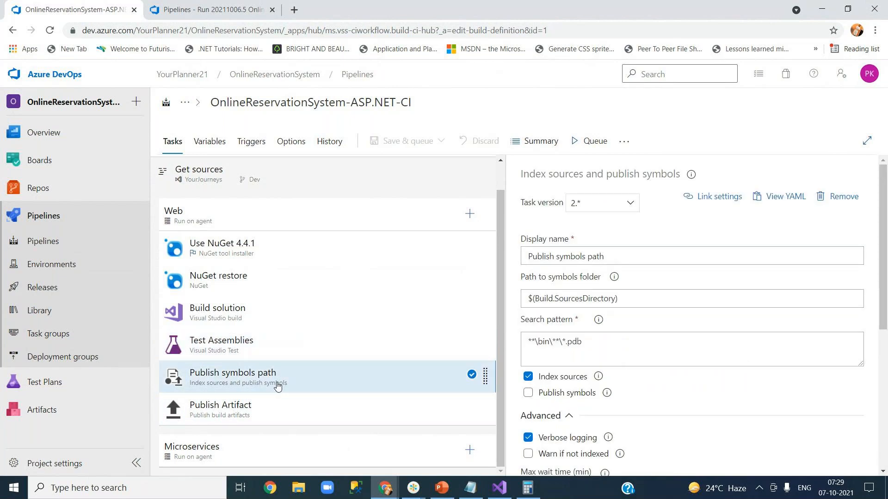
left_click_drag(886, 291, 886, 427)
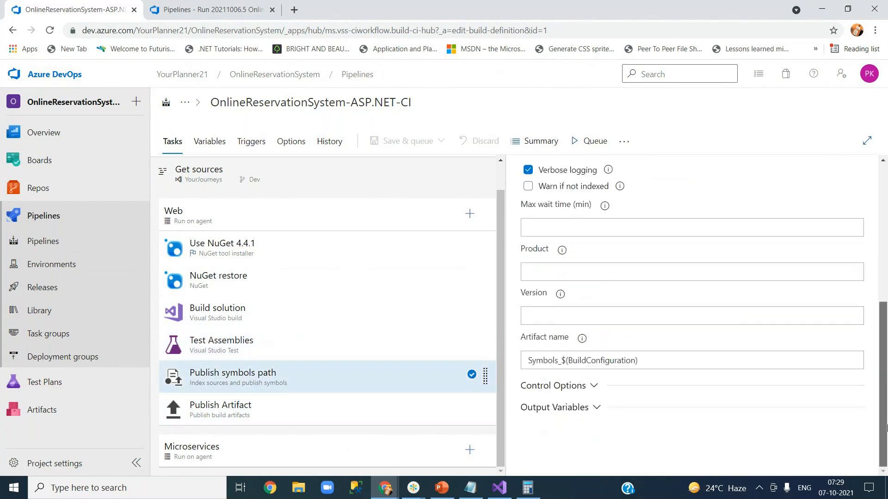
left_click(577, 391)
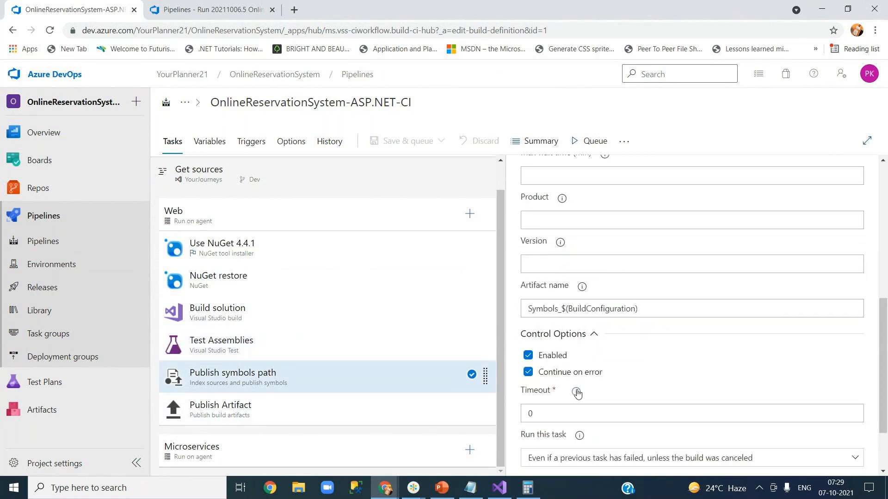
scroll(885, 353, "down", 2)
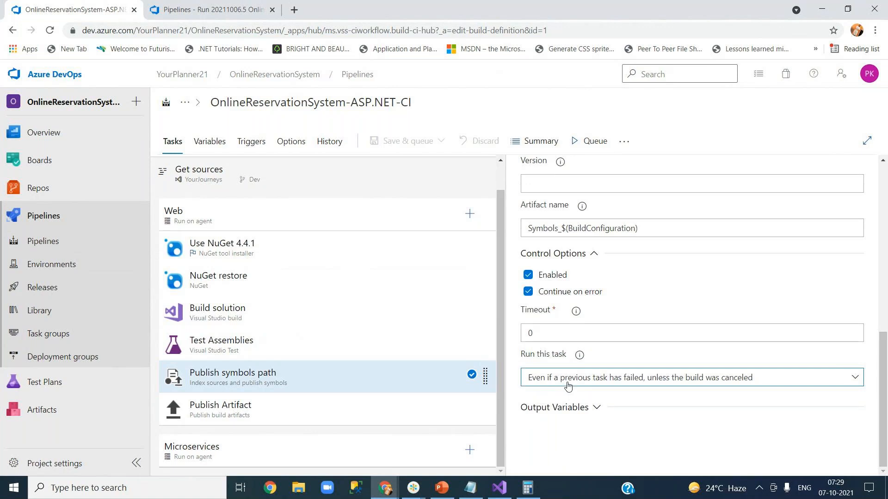
left_click(737, 386)
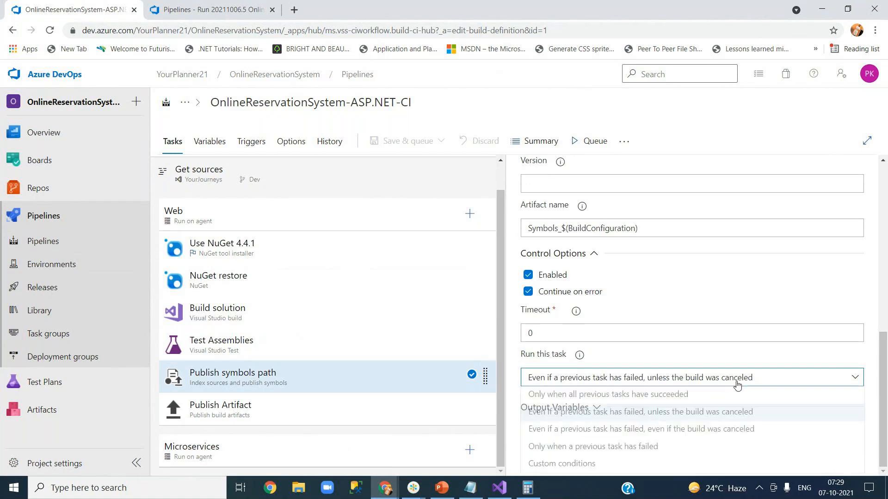
left_click(588, 466)
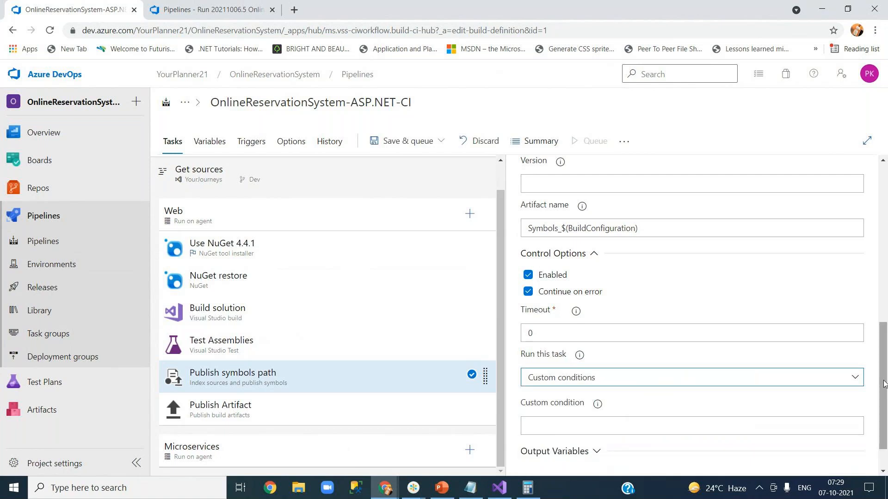
Step: Copy and(succeeded(), eq(variables['Build.SourceBranch'], 'refs/heads/master')) from the buildnumconfig file in Notepad and paste it as the Publish symbols path task's custom condition
scroll(883, 384, "down", 2)
left_click(589, 386)
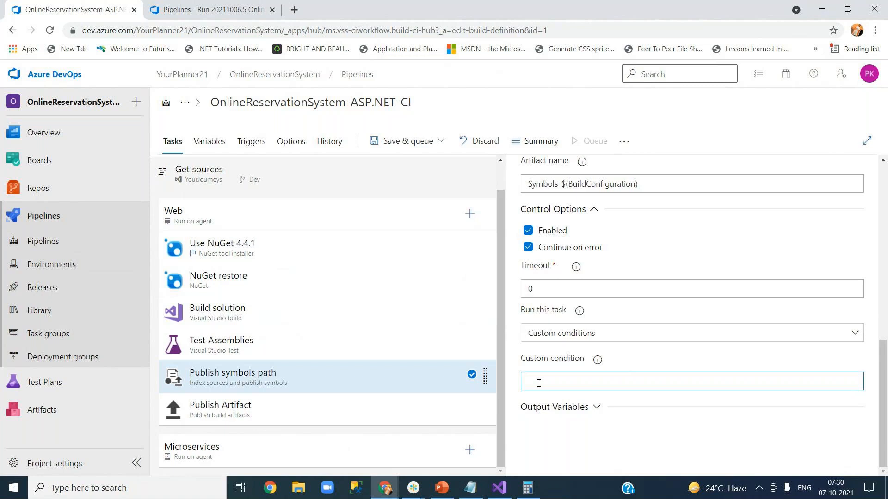
left_click(469, 491)
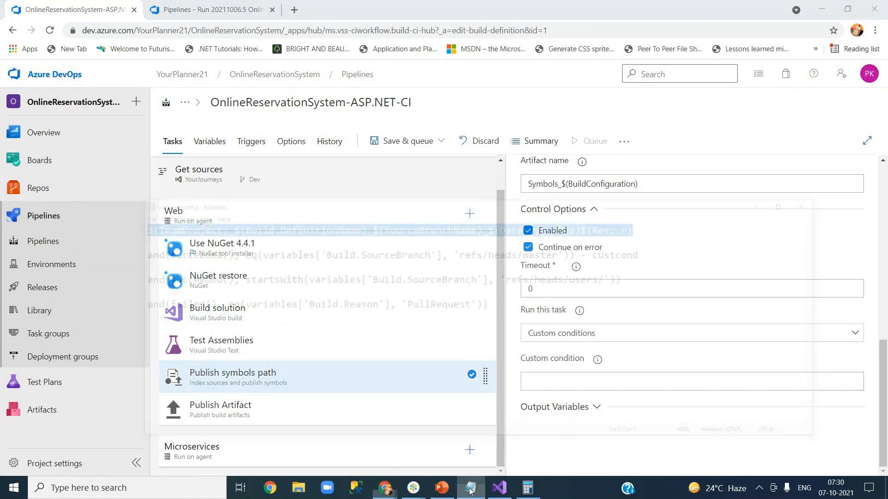
left_click(352, 225)
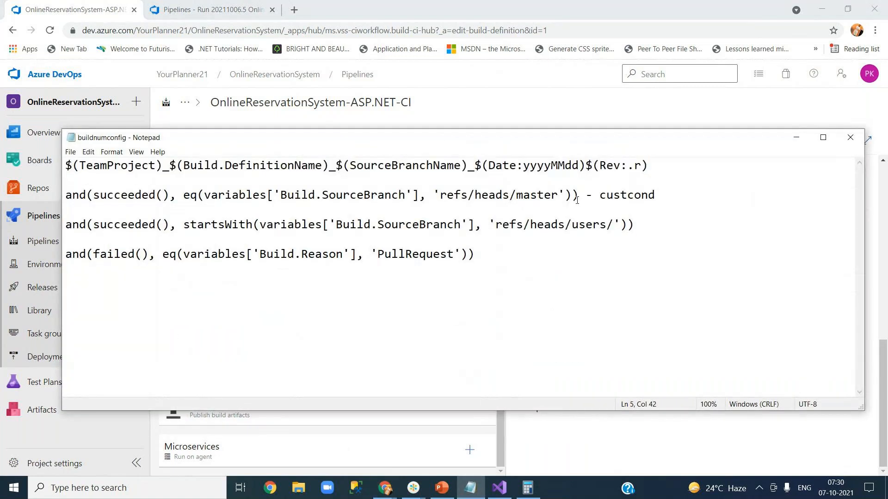
left_click_drag(577, 200, 65, 196)
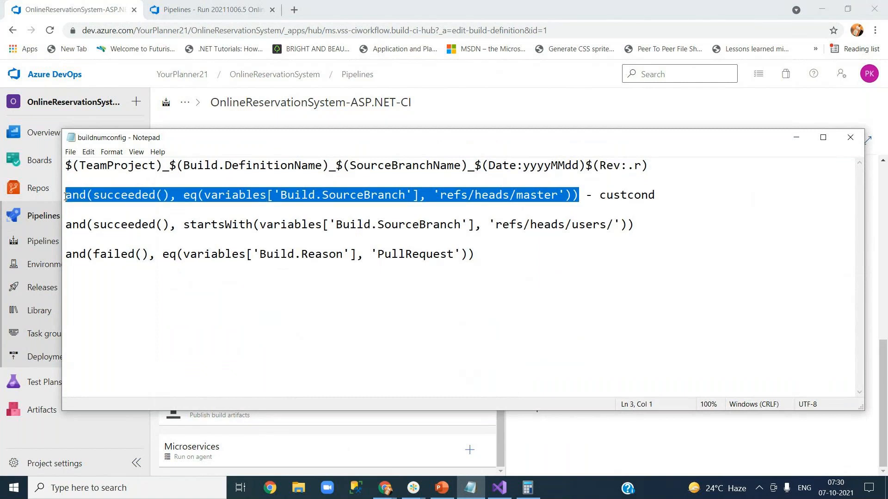
right_click(77, 197)
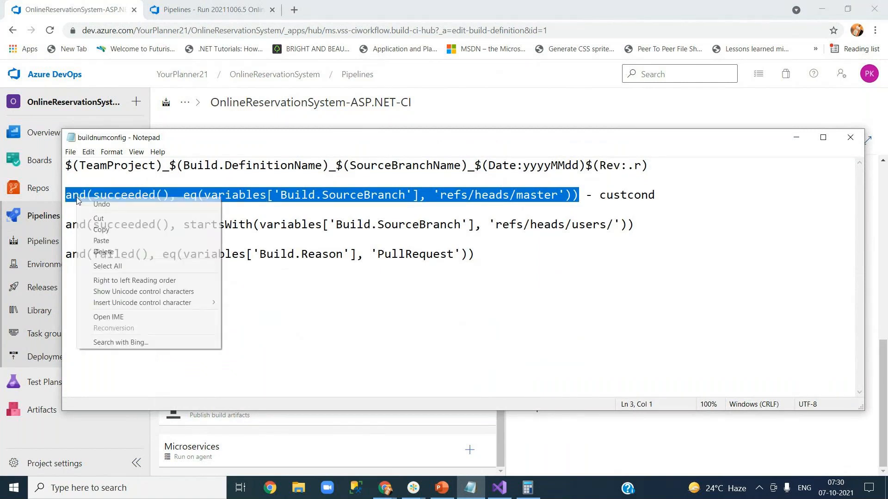
left_click(109, 230)
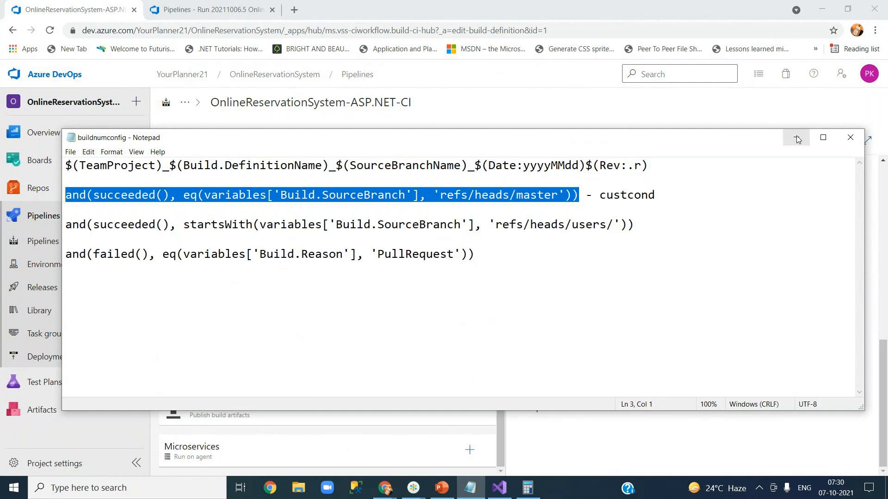
left_click(797, 140)
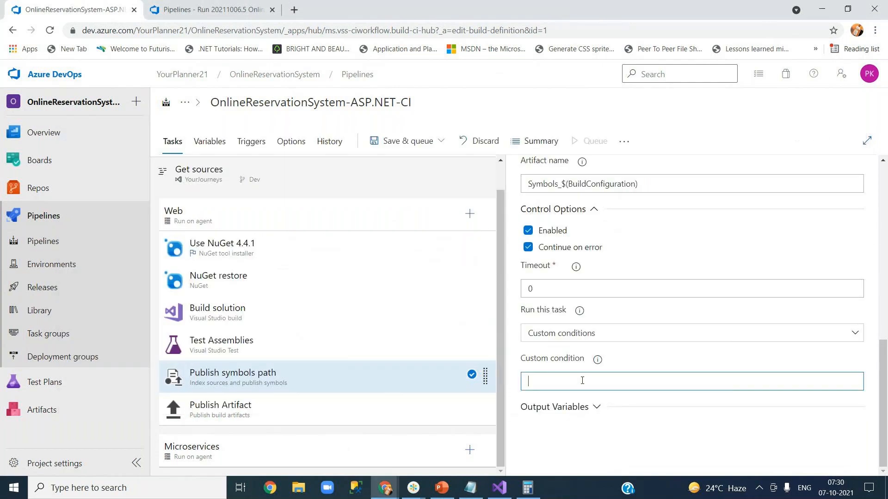
key("ctrl+v")
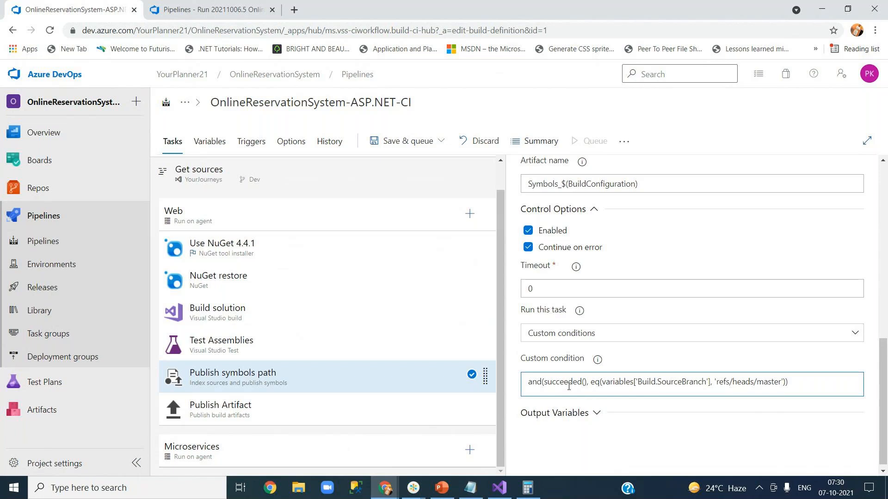
Step: Examine the parts of the custom condition: the succeeded() check, the eq comparison, the Build.SourceBranch variable and the master branch reference
double_click(536, 382)
left_click(549, 383)
left_click(785, 383)
left_click_drag(543, 382, 585, 382)
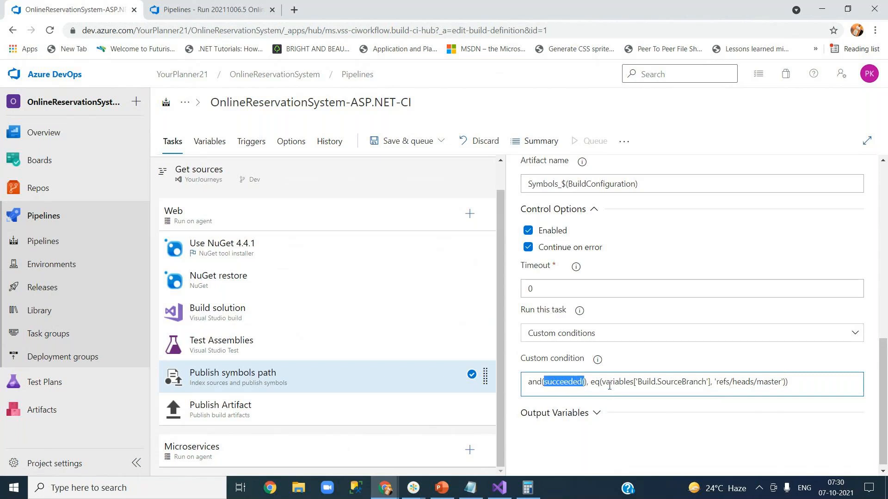
left_click(609, 384)
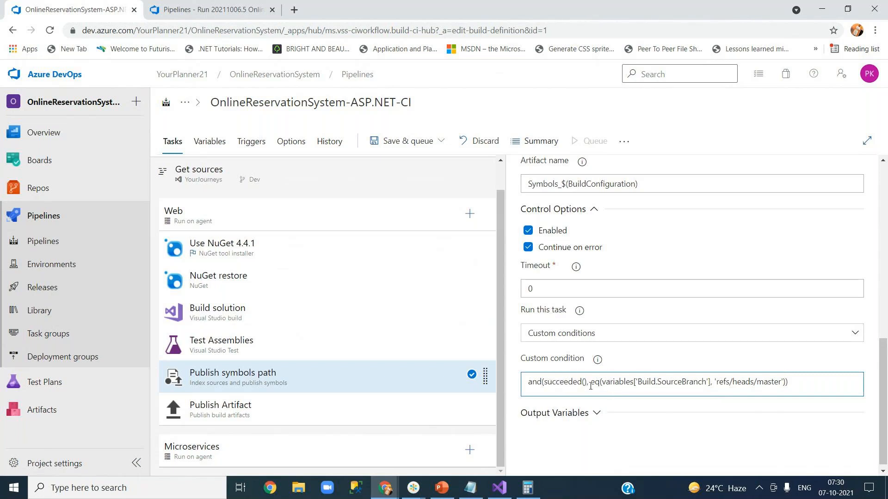
left_click_drag(591, 383, 604, 383)
left_click(634, 383)
left_click_drag(636, 383, 706, 383)
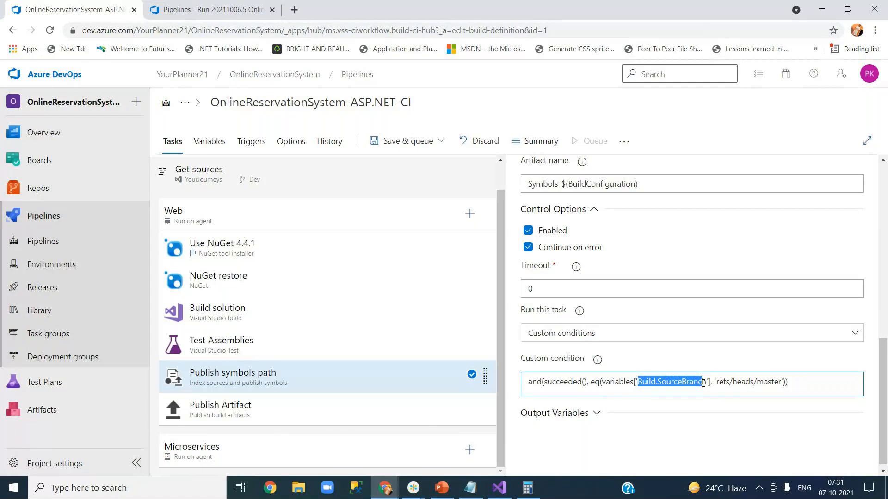
left_click_drag(601, 383, 785, 383)
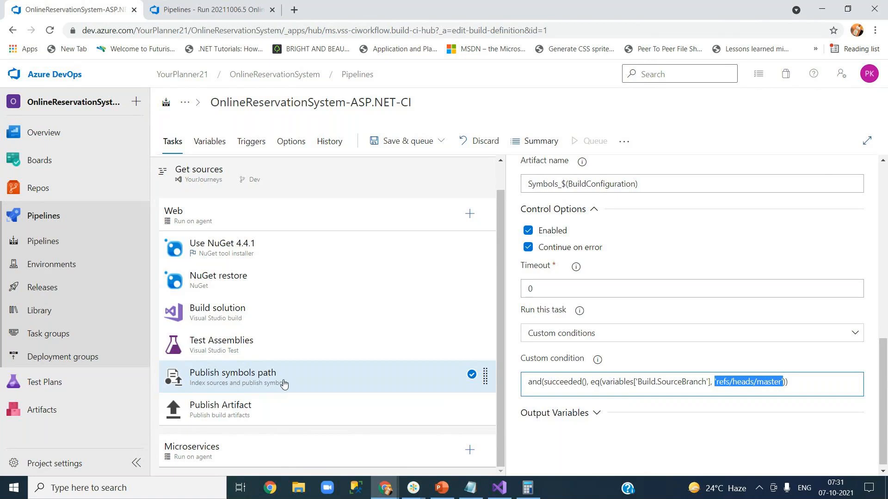
left_click(622, 383)
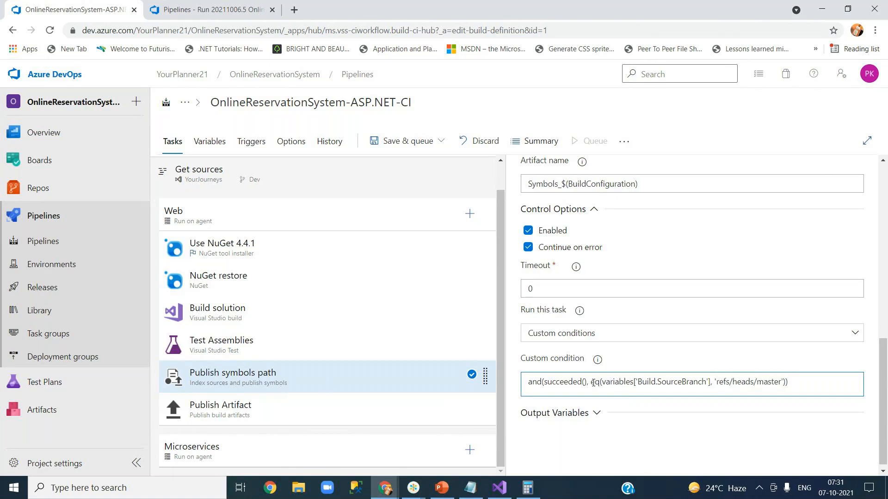
left_click_drag(592, 383, 786, 381)
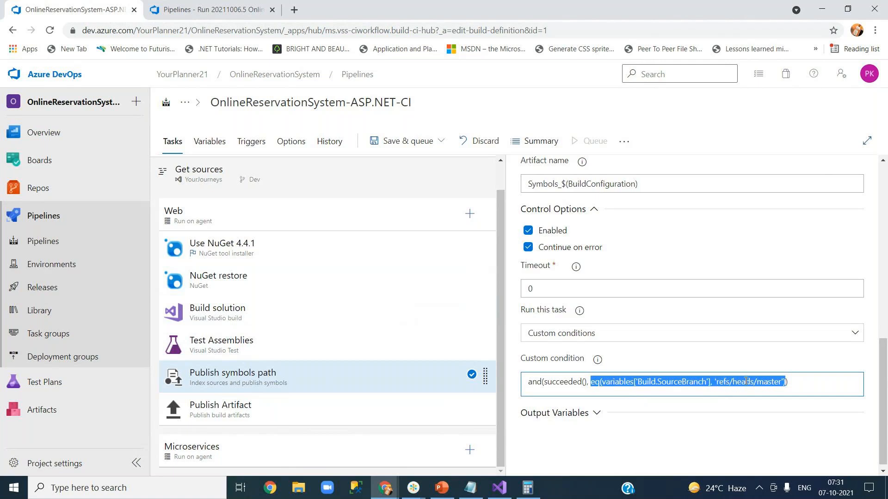
double_click(772, 383)
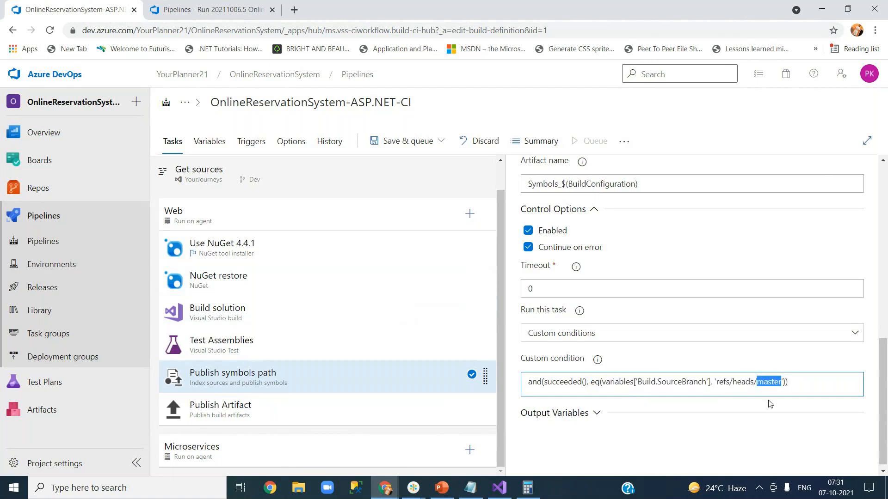
Step: Check the Build.SourceBranch variable in the Publish symbols path task's custom condition and save the build pipeline without queuing it
left_click(659, 383)
left_click_drag(638, 383, 705, 384)
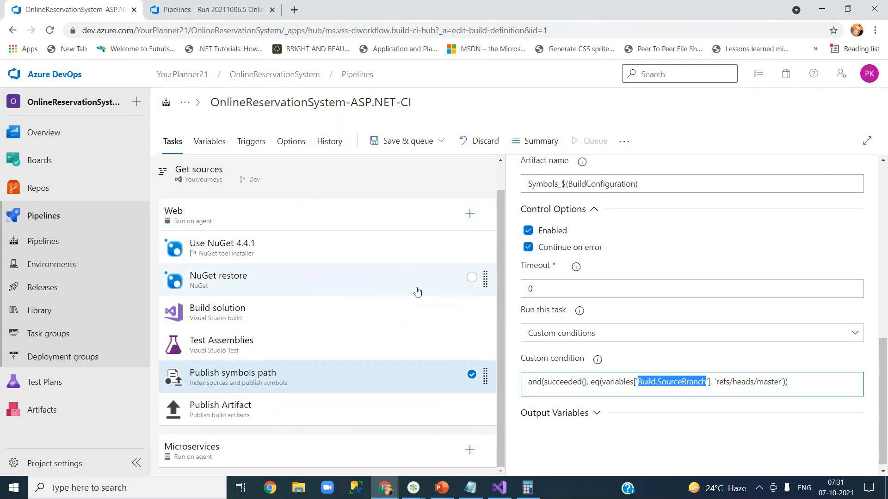
left_click(640, 366)
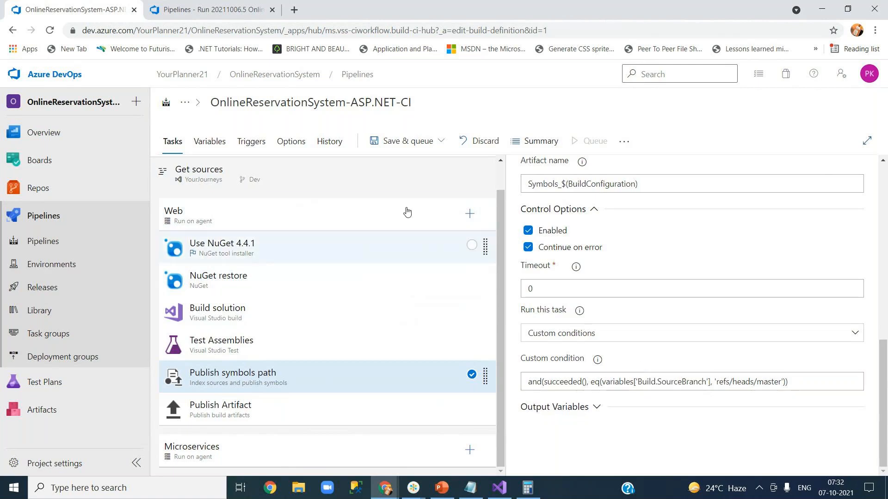
left_click(402, 141)
left_click(390, 183)
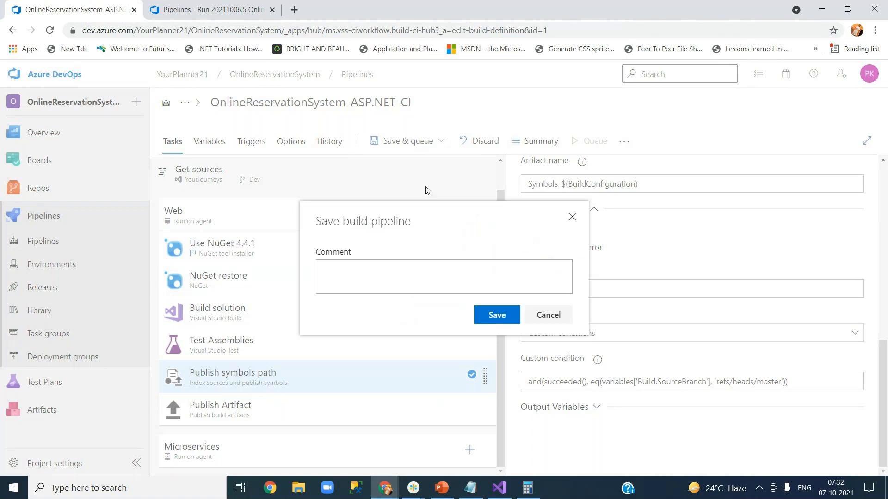
left_click(498, 316)
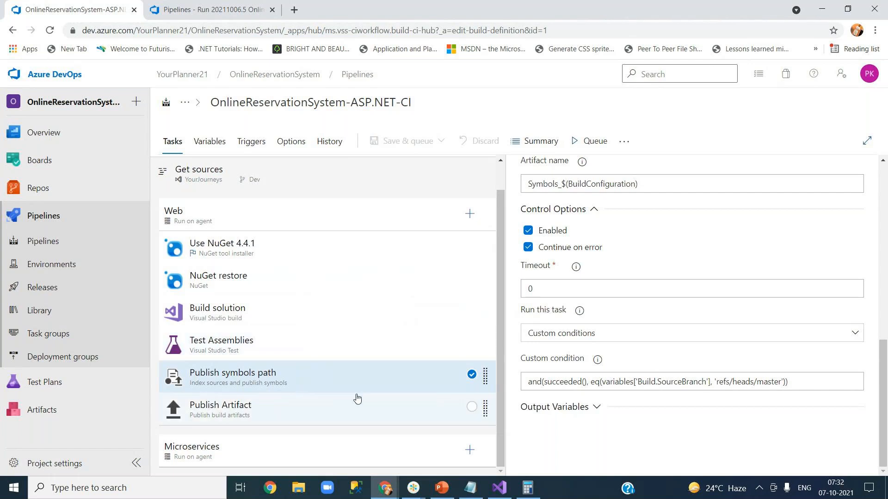
Step: Examine the Test Assemblies task's control options and the available choices for when to run the task
left_click(307, 355)
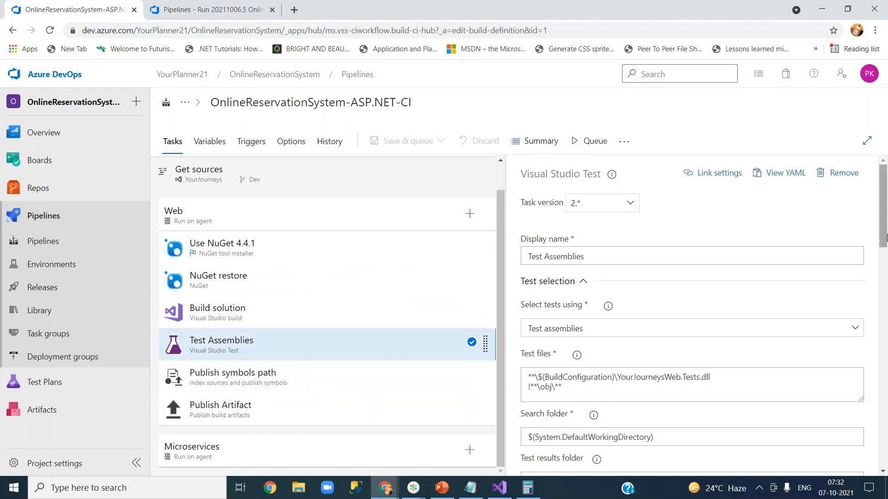
left_click_drag(886, 238, 884, 457)
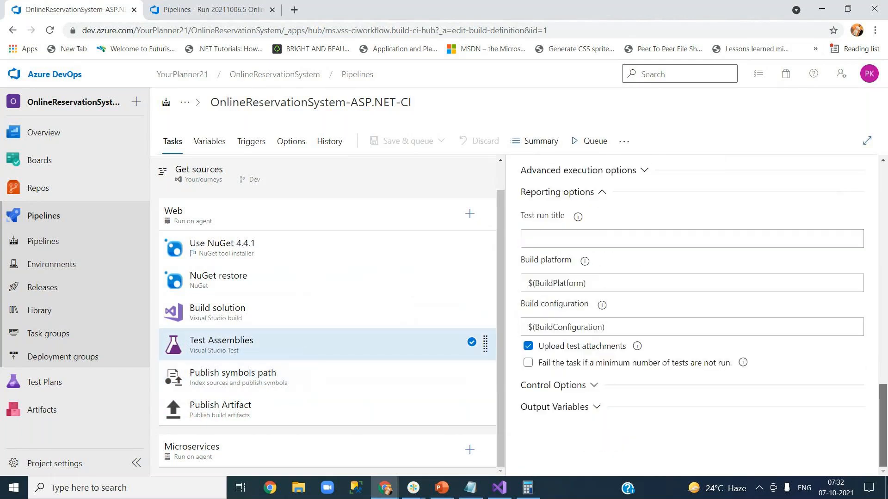
left_click(580, 391)
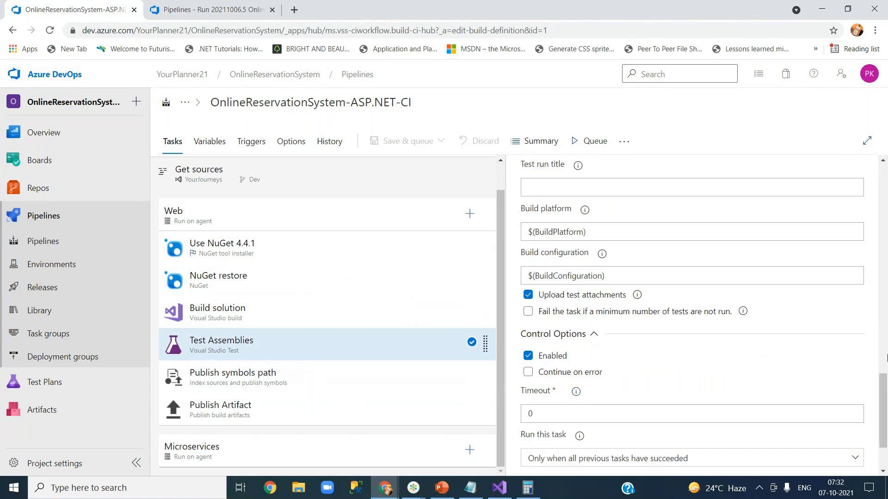
scroll(885, 419, "down", 3)
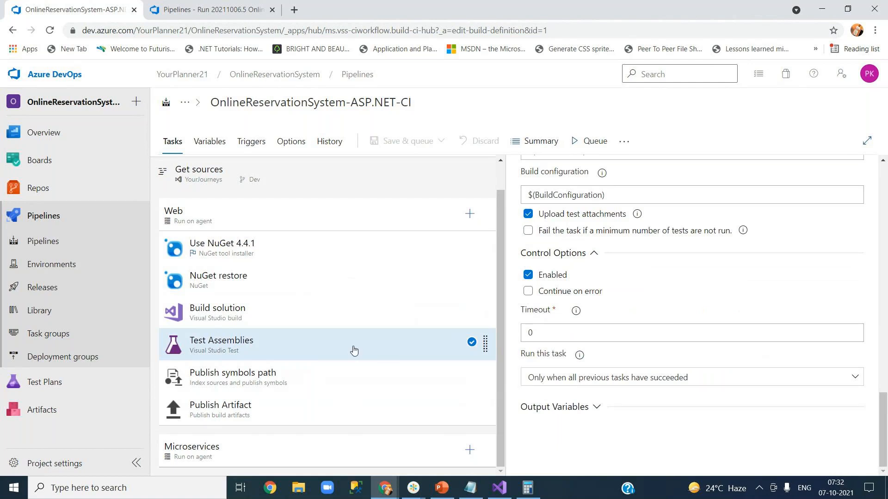
left_click(584, 387)
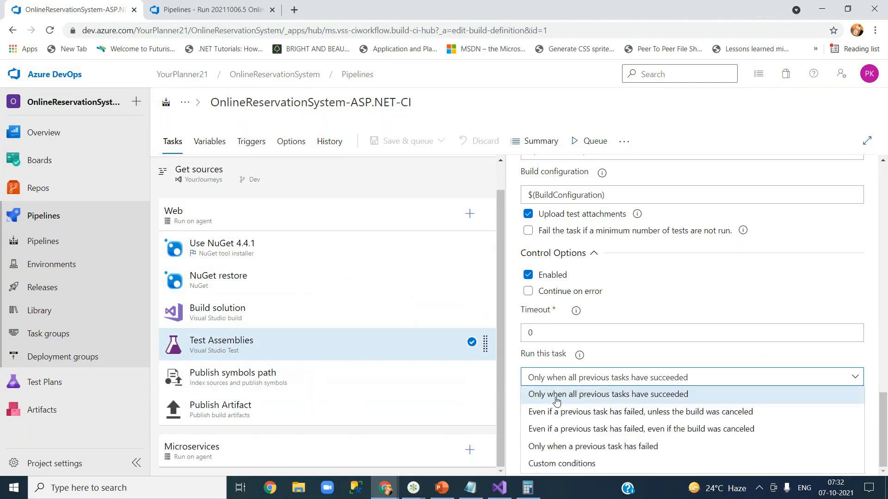
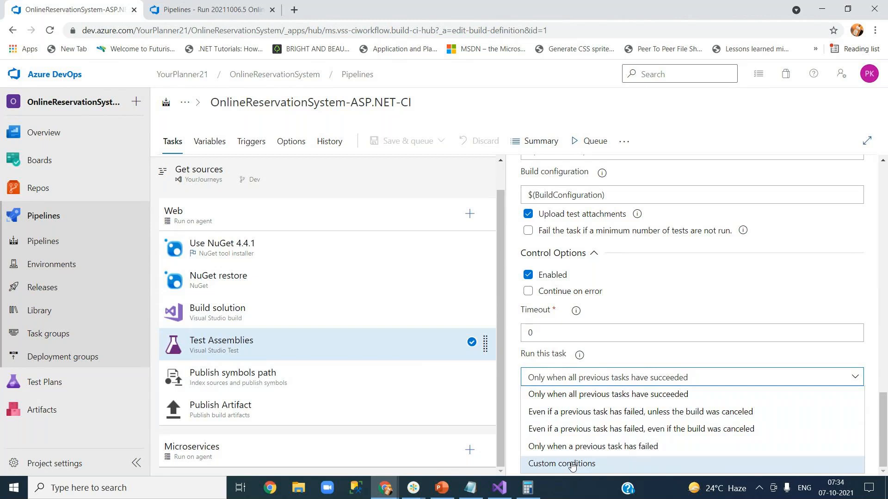
left_click(679, 308)
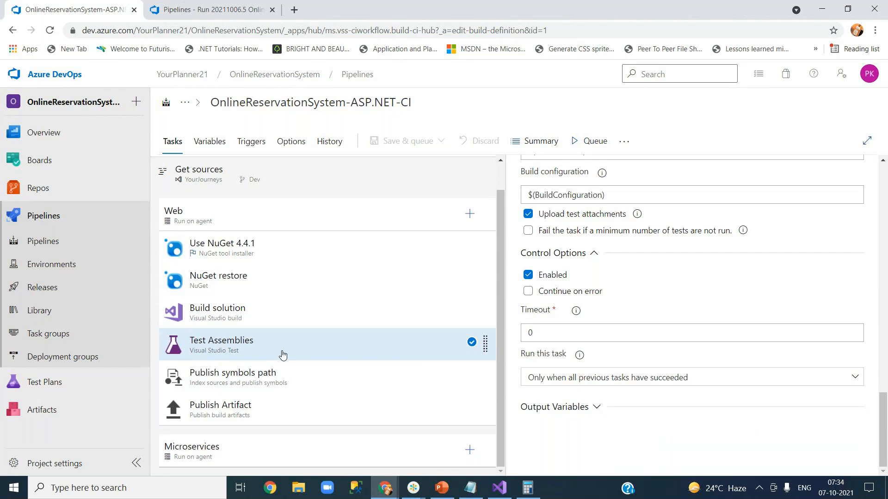
Step: Examine the master branch reference in the Publish symbols path task's custom condition against the pipeline's source branch
left_click(294, 381)
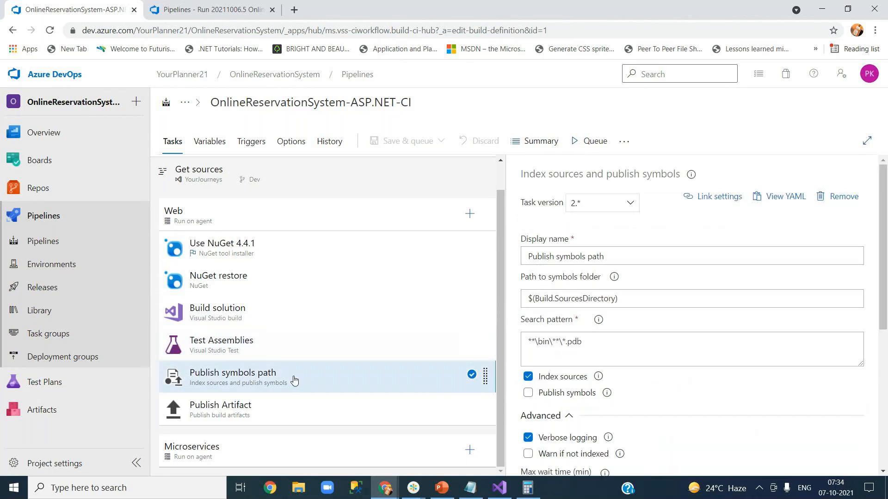
scroll(885, 297, "down", 5)
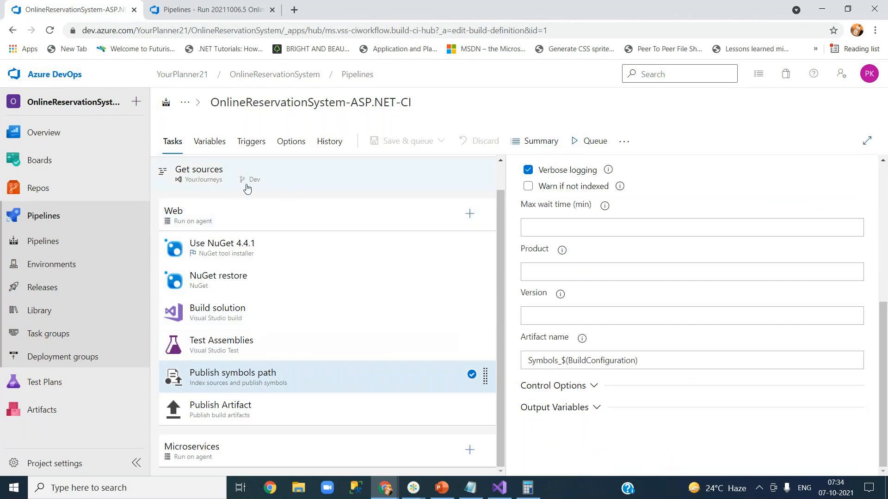
left_click(582, 391)
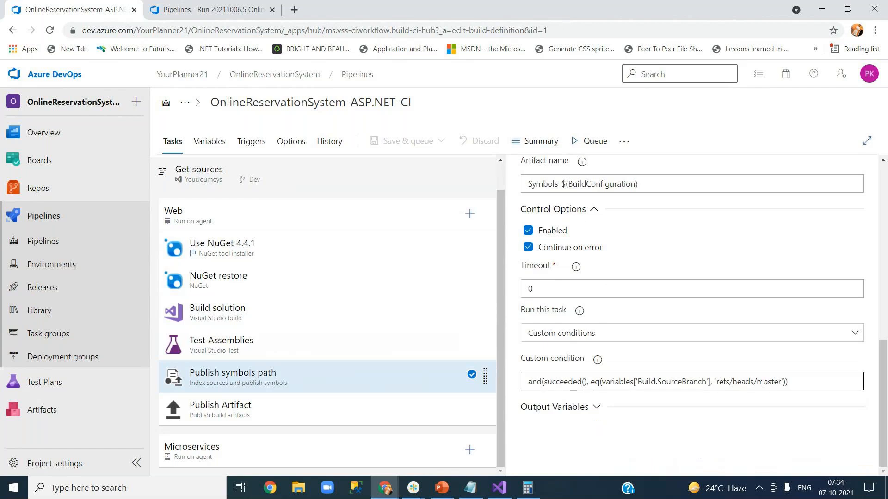
double_click(763, 383)
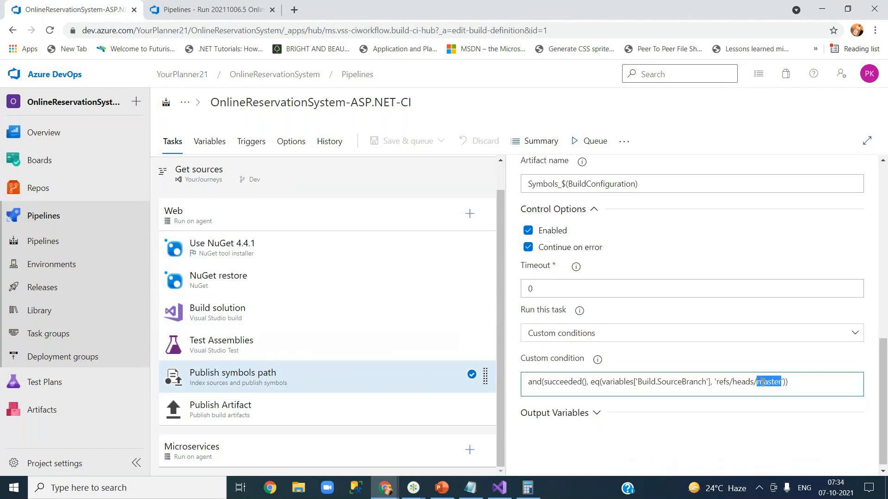
left_click(728, 369)
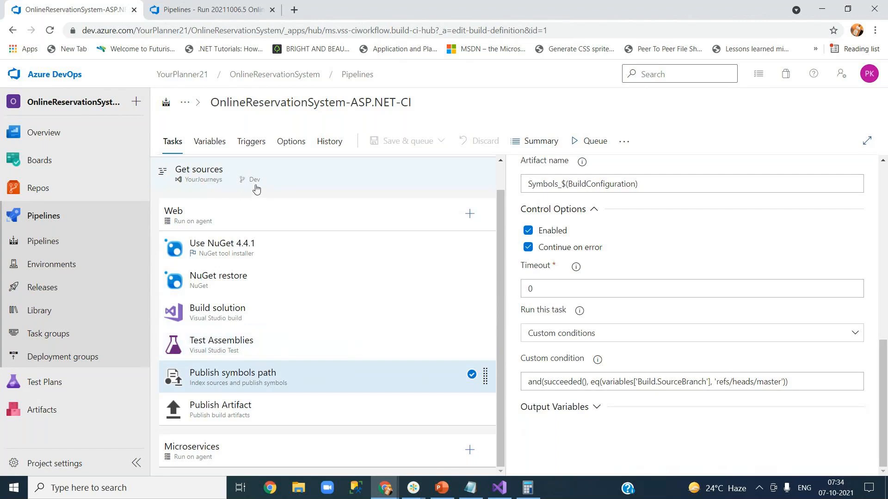
left_click(767, 386)
Step: Examine the continuous integration branch filters and the Get sources settings, including the default branch, clean and tag options
left_click(254, 143)
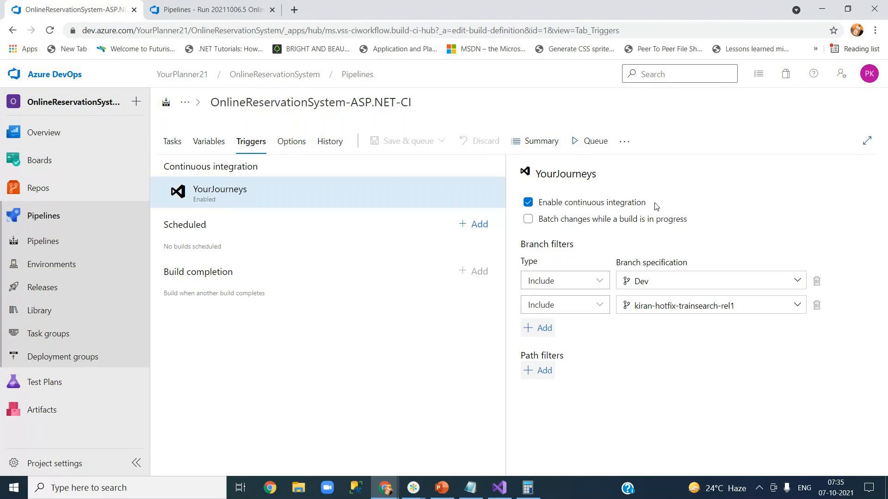
mouse_move(502, 492)
left_click(172, 142)
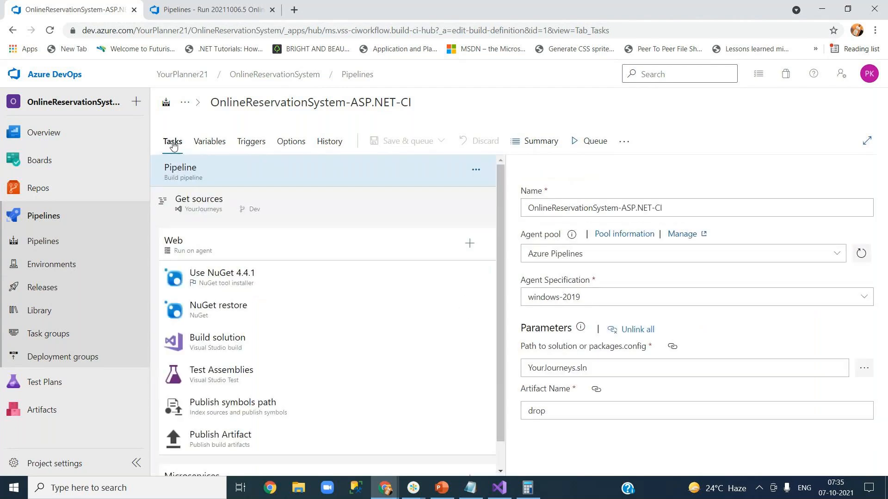
left_click(251, 214)
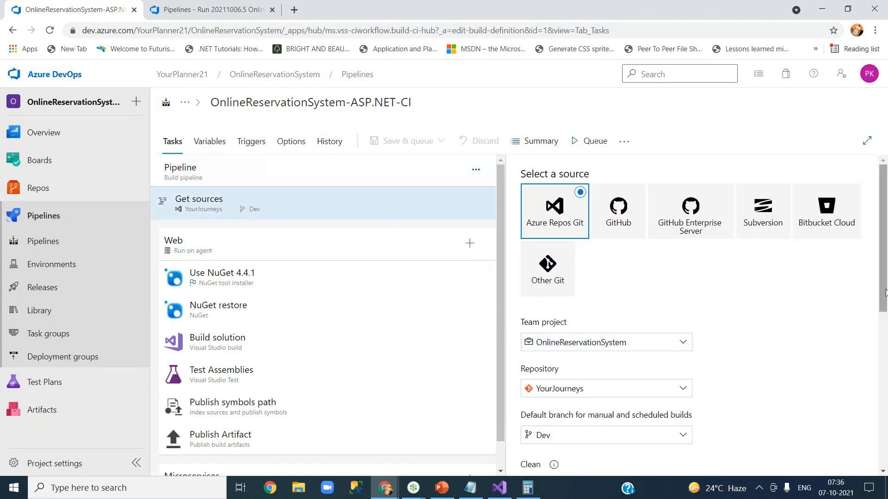
left_click_drag(883, 296, 883, 343)
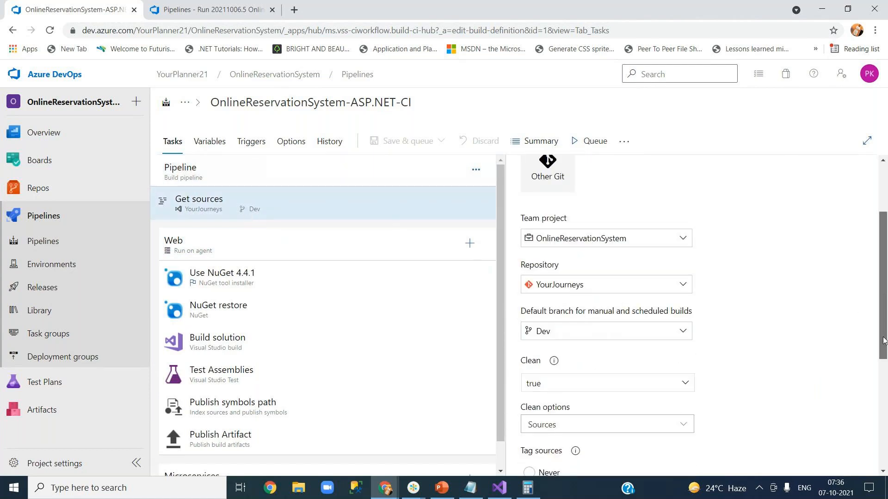
left_click(255, 144)
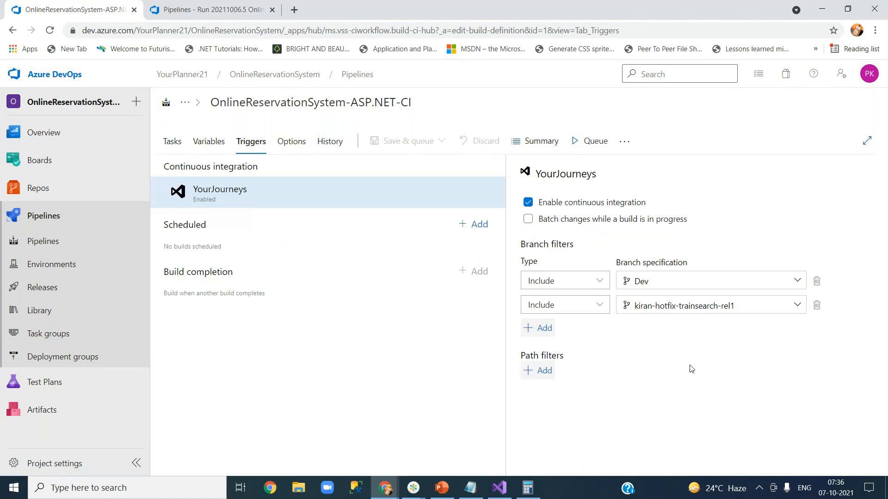
left_click(171, 144)
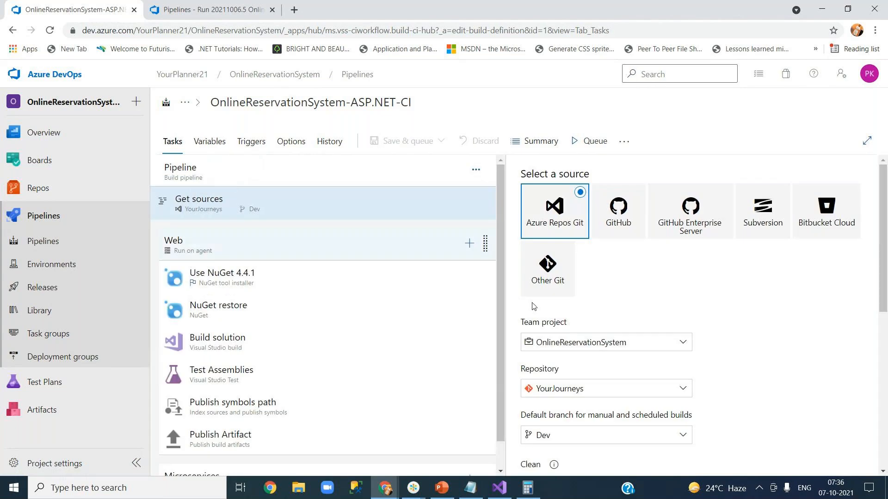
left_click_drag(884, 284, 884, 427)
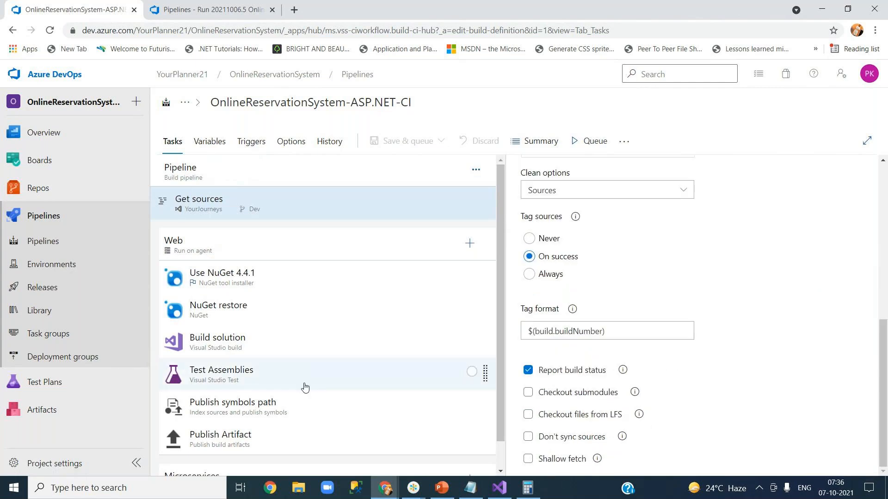
Step: Review the Publish symbols path task's control options again, focusing on the branch named in its custom condition
left_click(378, 408)
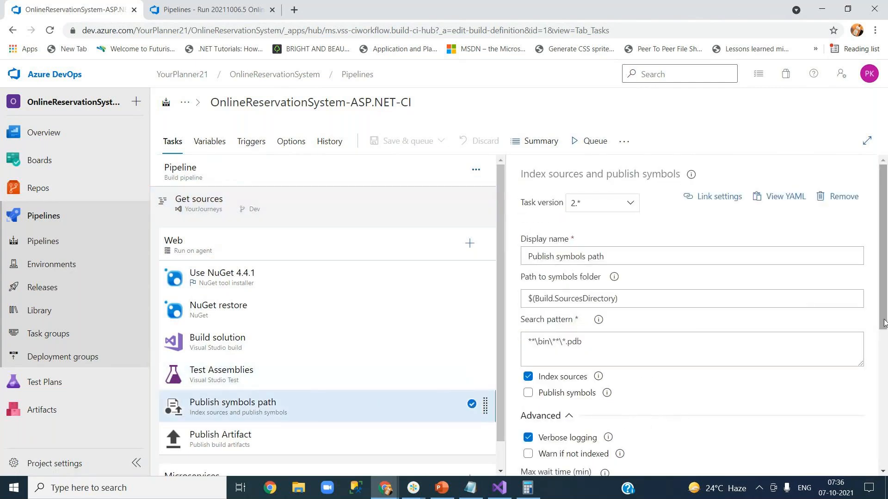
left_click_drag(883, 244, 878, 390)
scroll(878, 388, "down", 2)
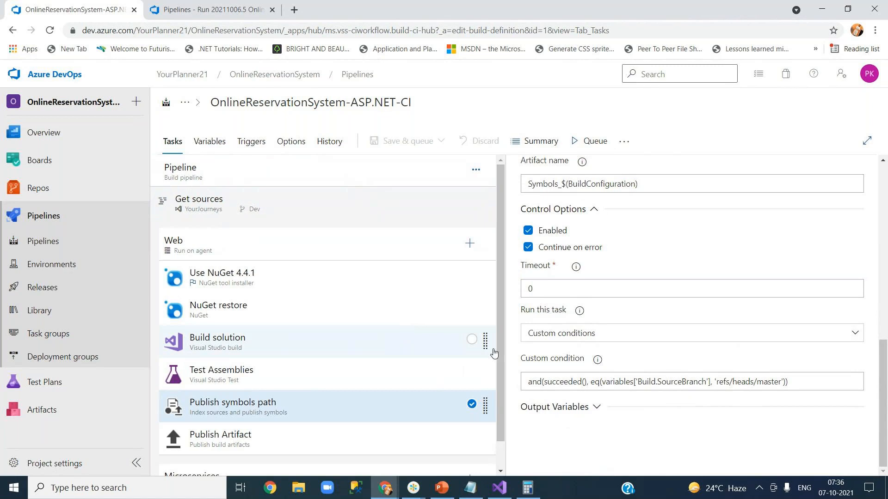
double_click(771, 383)
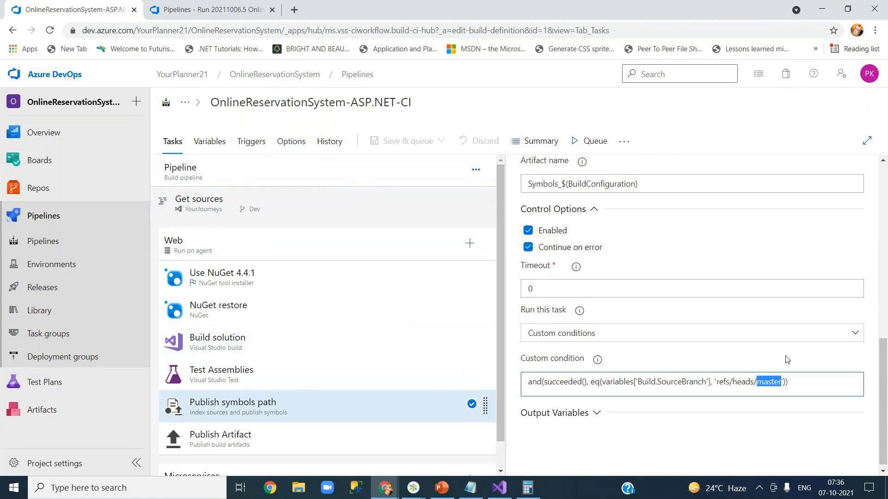
left_click(771, 382)
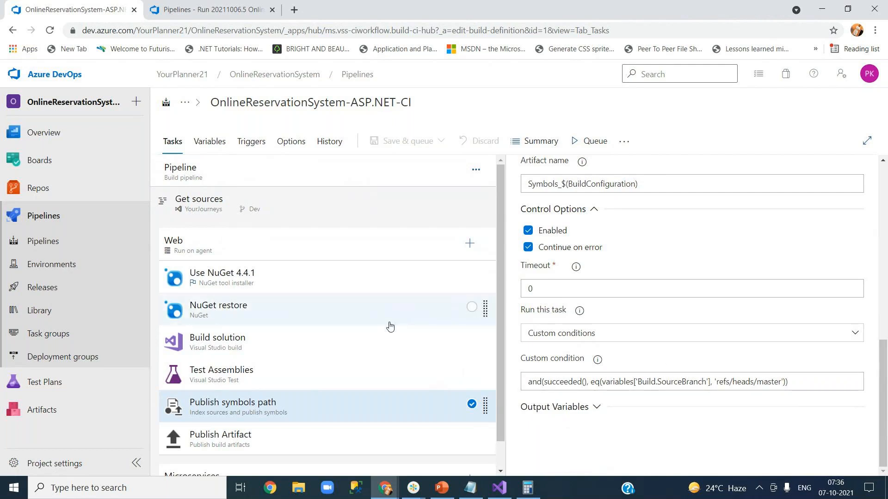
double_click(769, 382)
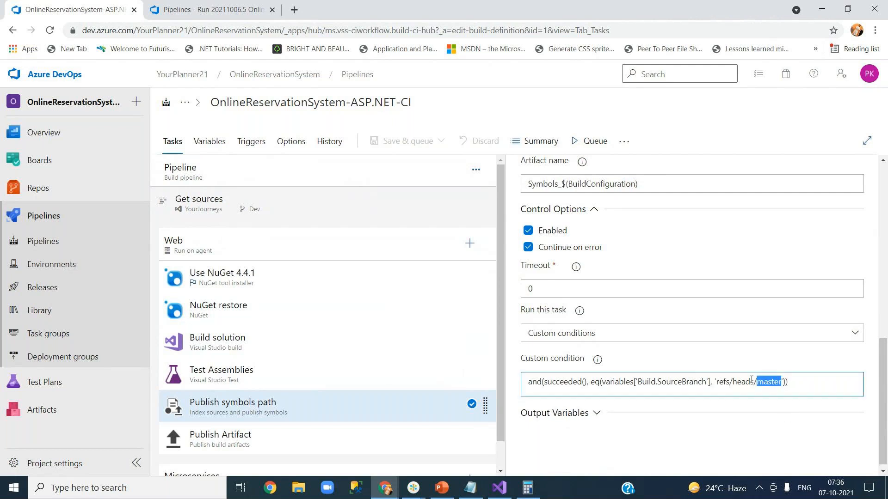
left_click(732, 365)
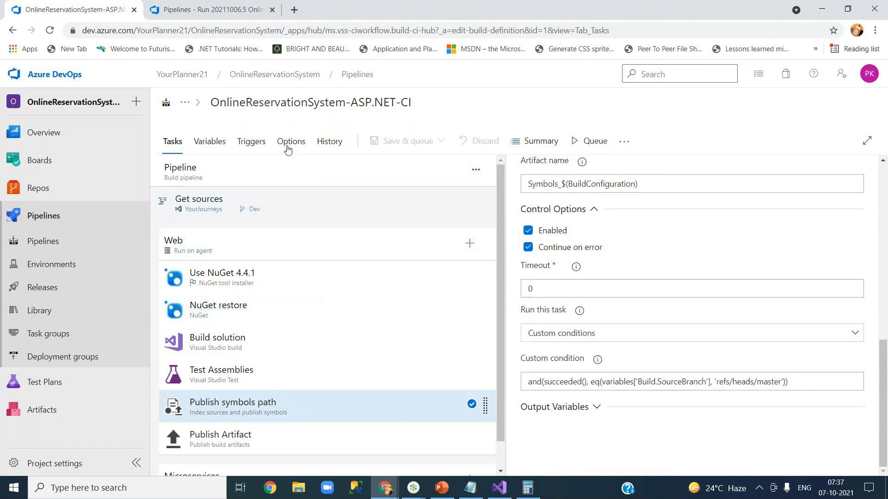
Step: Add an Include branch filter for the master branch to the YourJourneys continuous integration trigger
left_click(246, 146)
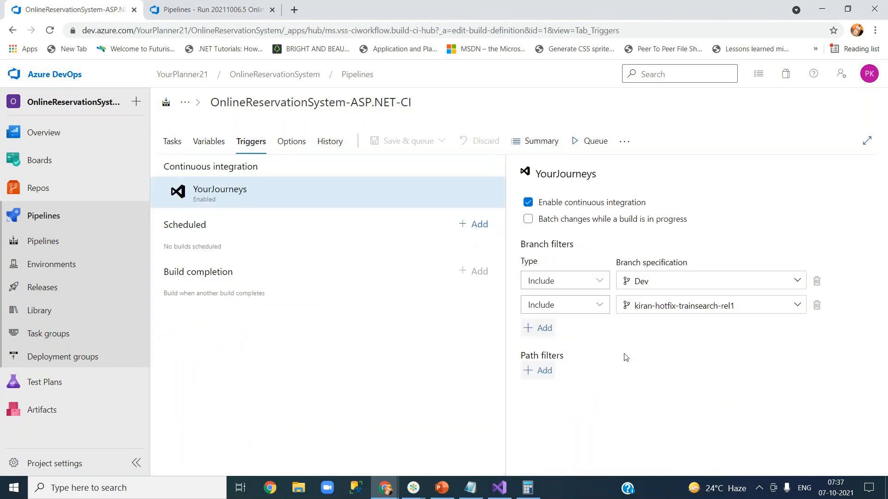
left_click(545, 331)
left_click(662, 336)
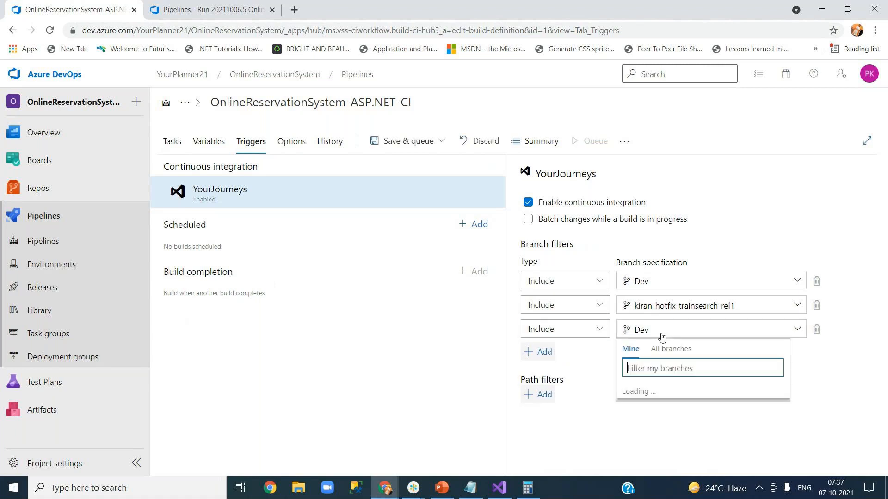
left_click(796, 422)
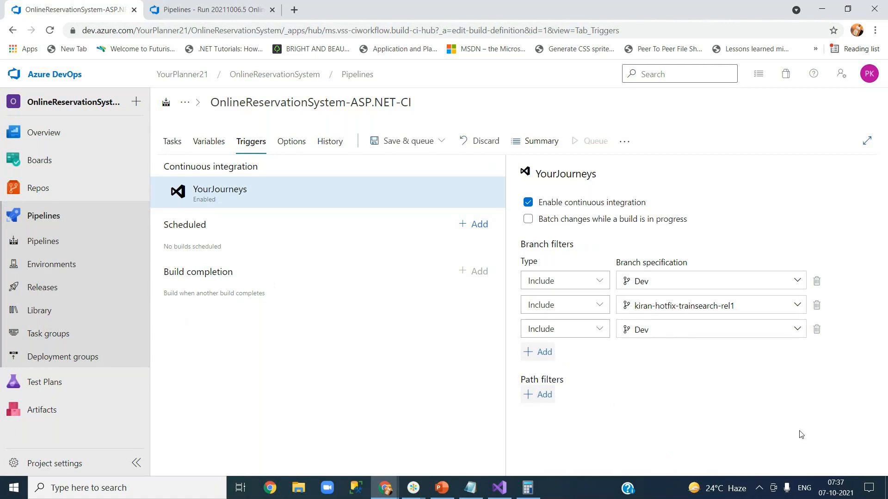
left_click(799, 330)
left_click(797, 386)
left_click(735, 332)
scroll(714, 415, "down", 1)
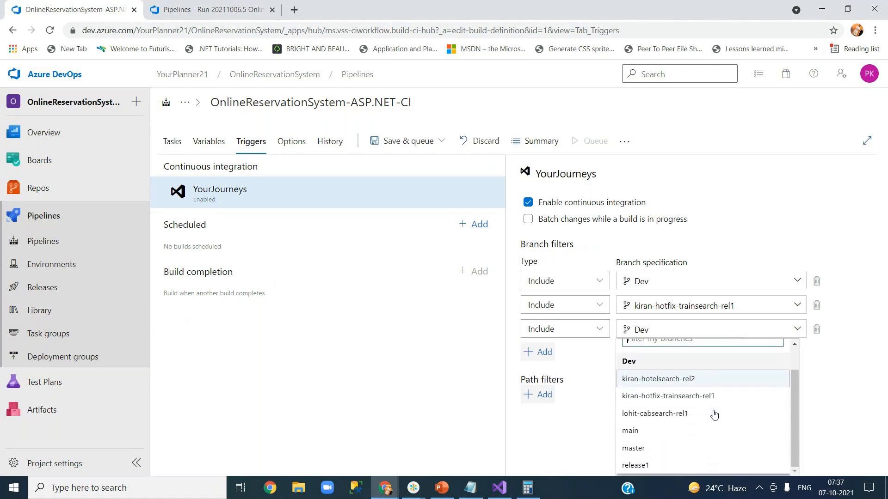
left_click(641, 450)
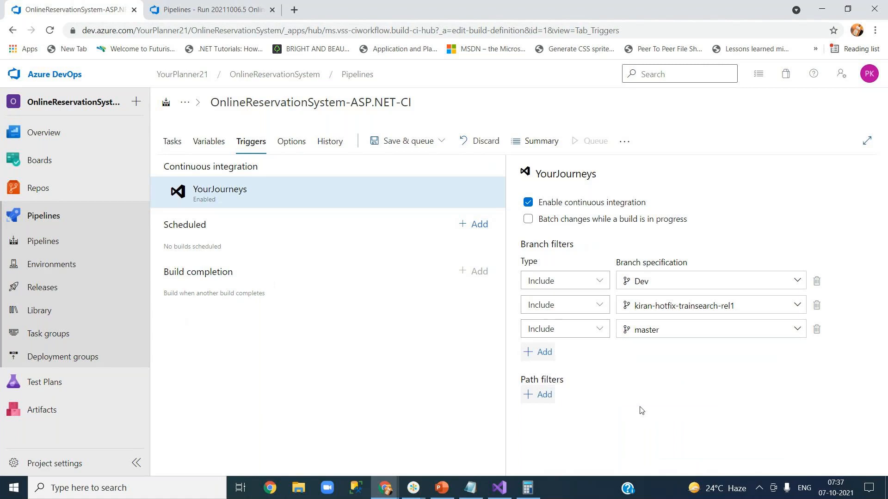
Step: Save the changes to the OnlineReservationSystem-ASP.NET-CI build pipeline's triggers without queuing a build
left_click(423, 145)
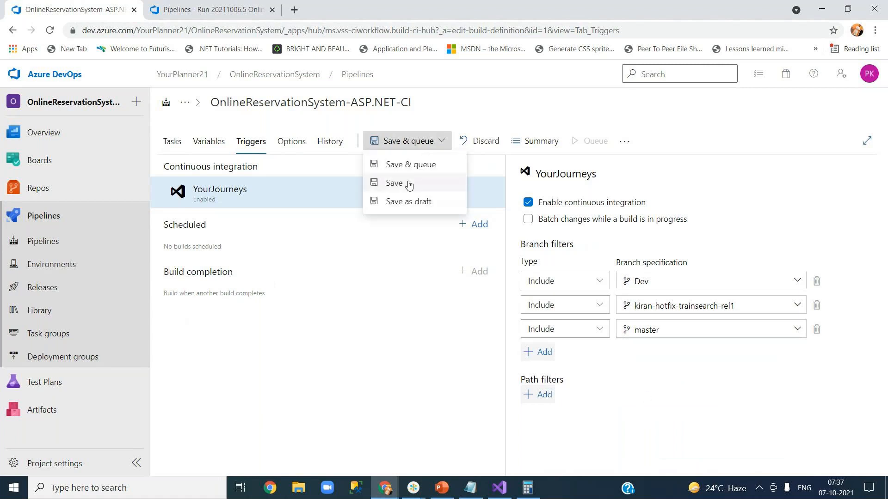
left_click(409, 184)
left_click(511, 314)
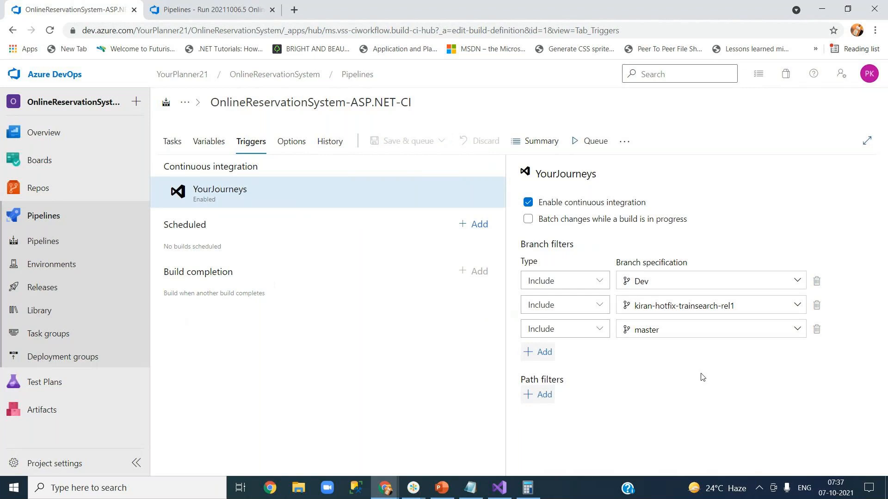
mouse_move(499, 492)
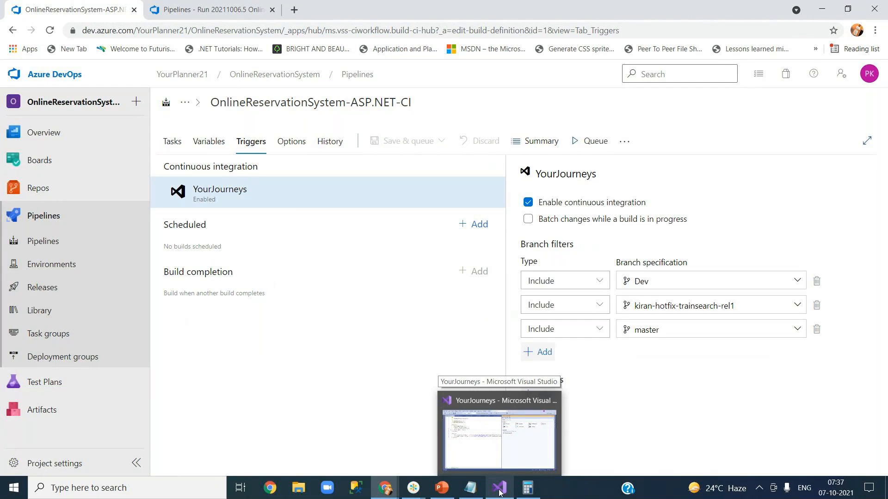
mouse_move(532, 439)
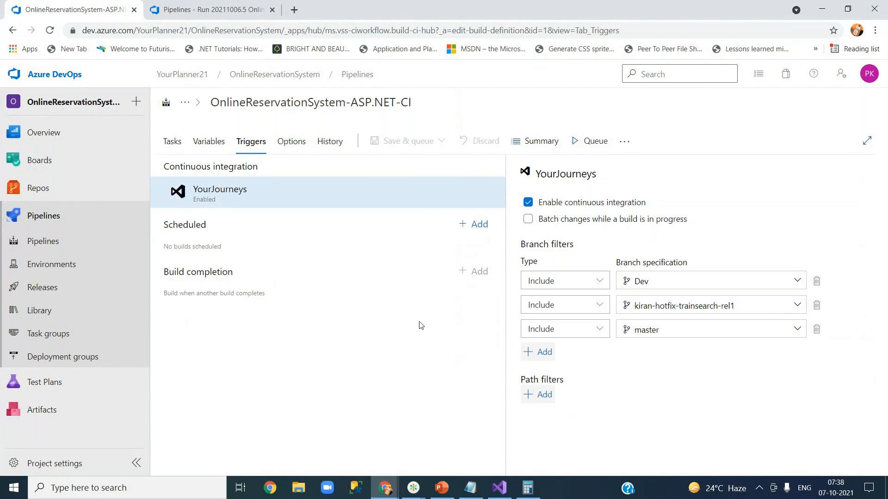
Step: Examine the Publish symbols path task's control options and custom run condition alongside the pipeline's continuous integration branch filters
left_click(174, 142)
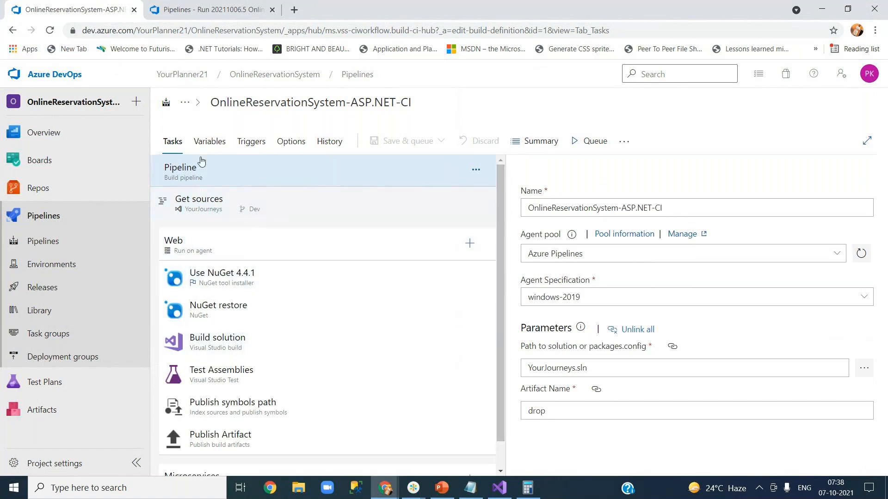
left_click(249, 143)
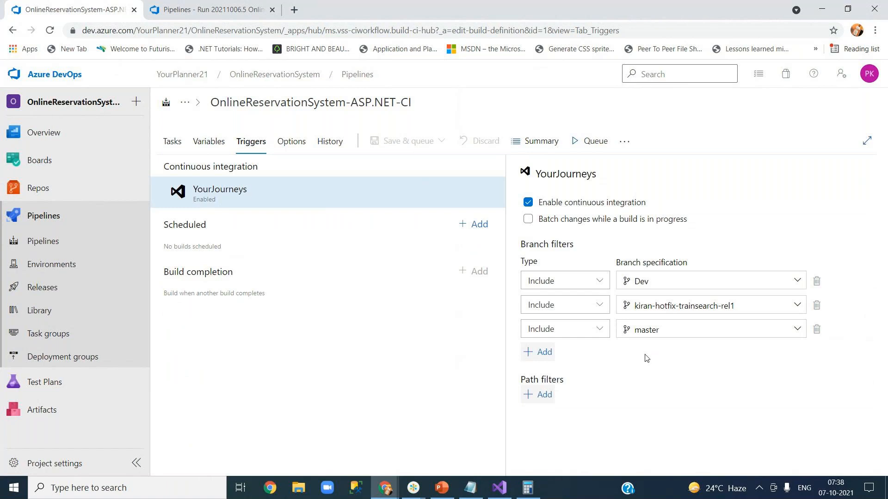
left_click(172, 144)
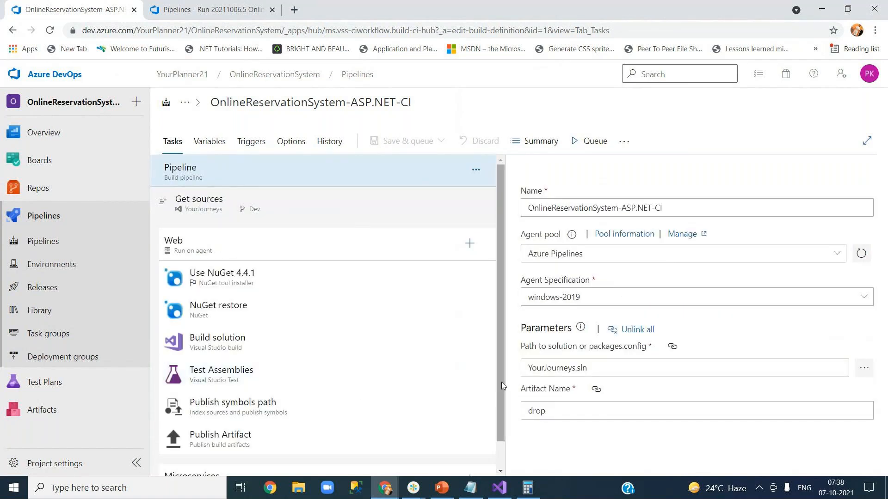
scroll(503, 385, "down", 1)
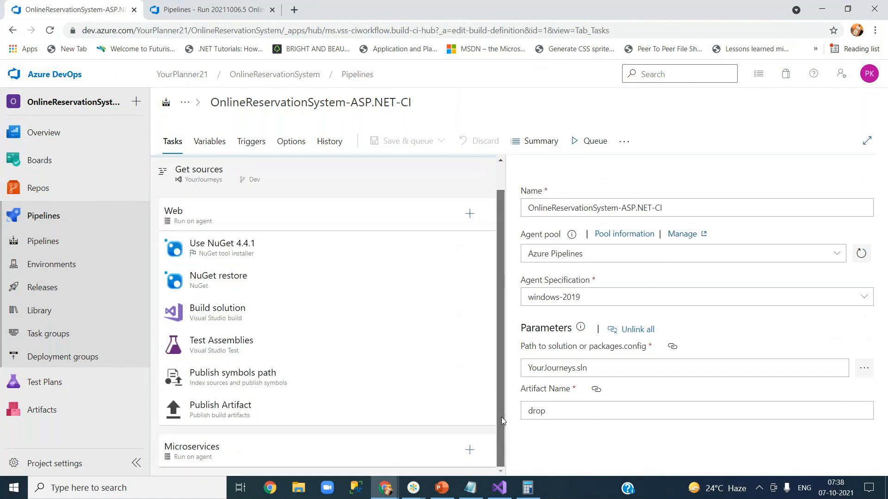
left_click(323, 388)
scroll(882, 342, "down", 2)
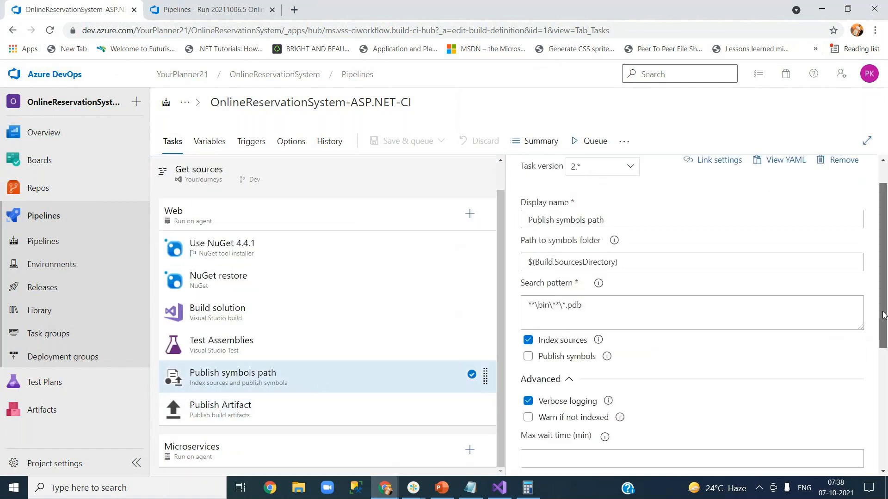
scroll(883, 342, "down", 4)
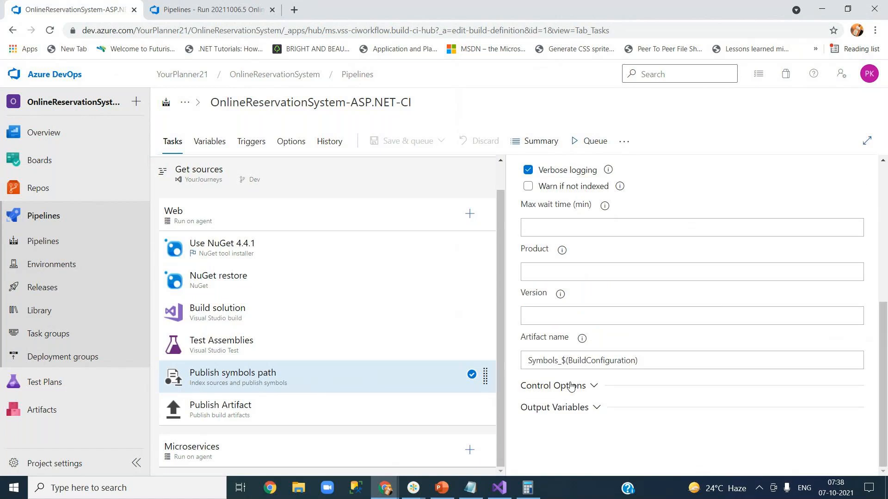
scroll(597, 398, "down", 2)
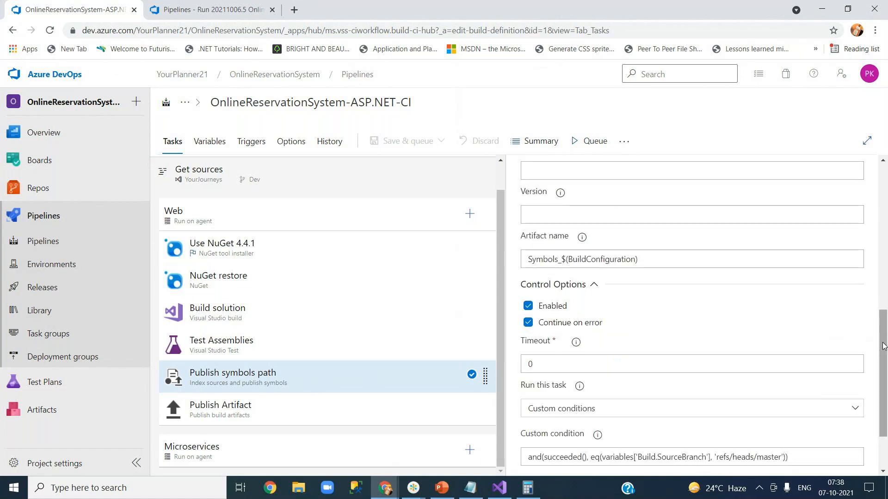
scroll(624, 384, "down", 2)
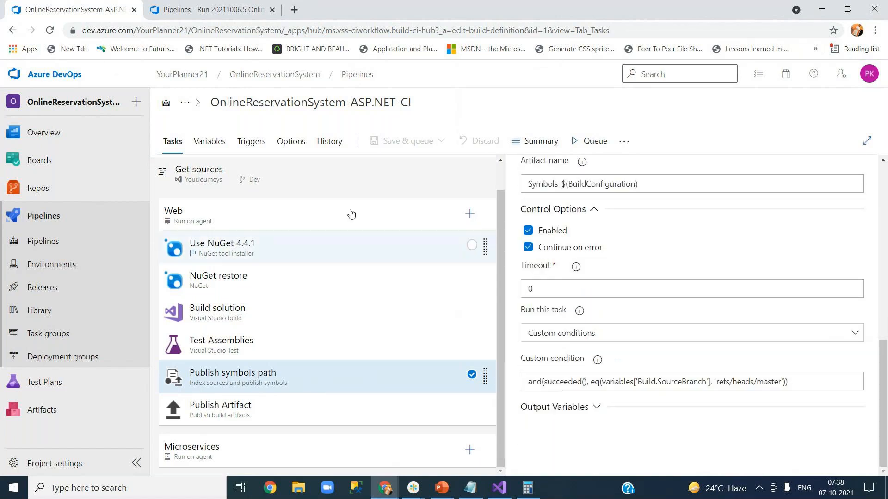
left_click(246, 144)
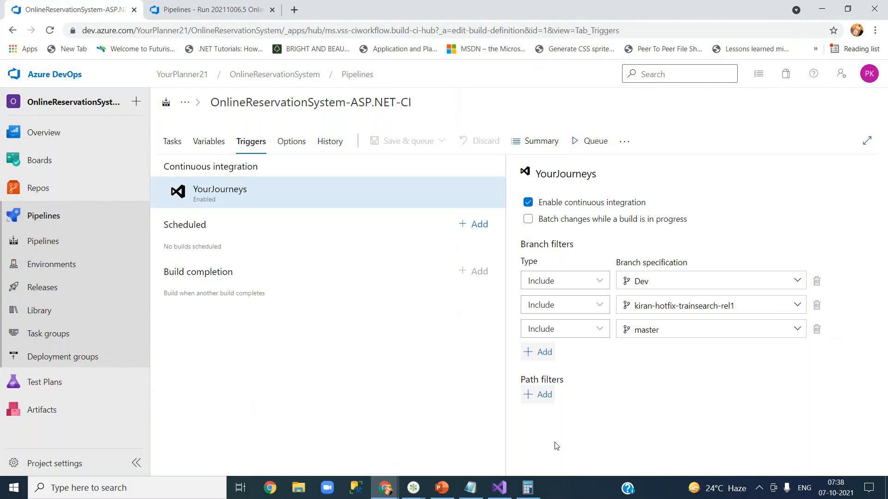
Step: Switch to Visual Studio and examine the YourJourneys solution's structure, expanding and collapsing the YourJourneysWeb project and collapsing YourJourneysWeb.Tests
left_click(503, 489)
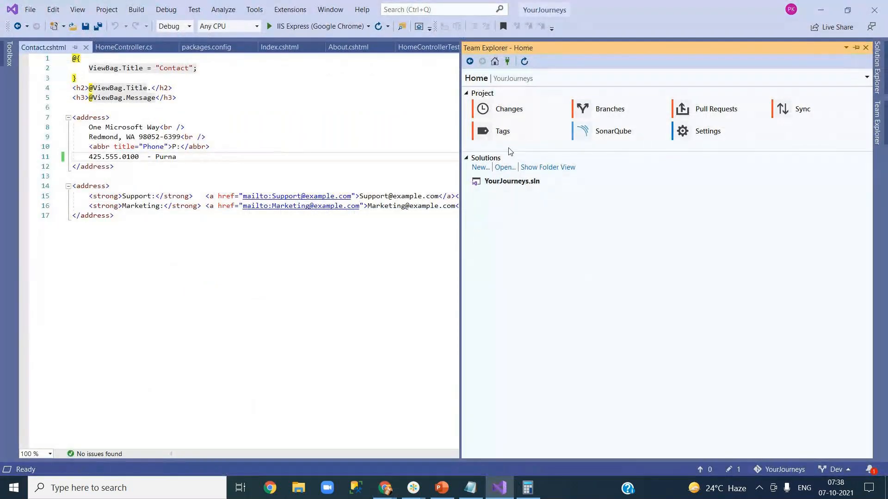
left_click(878, 82)
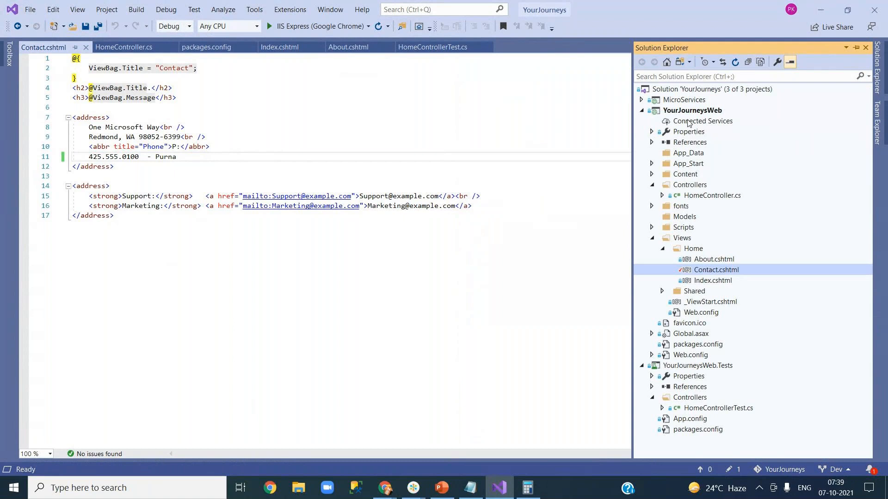
left_click(681, 102)
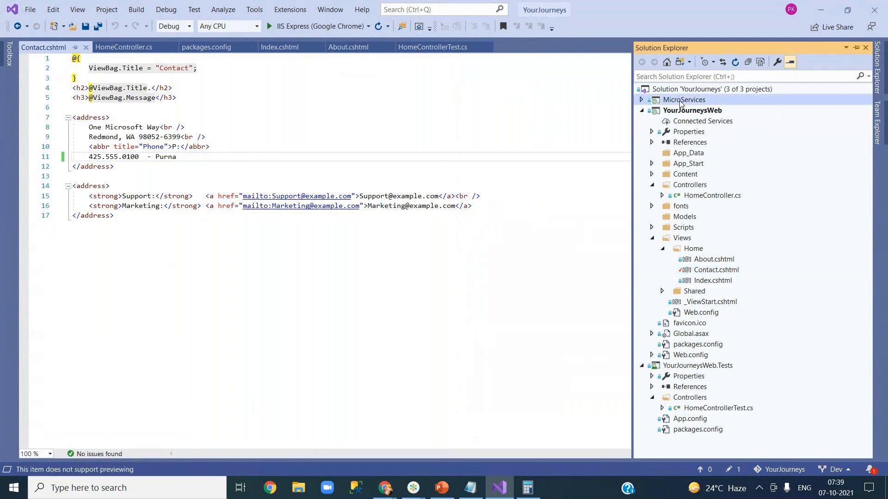
left_click(715, 112)
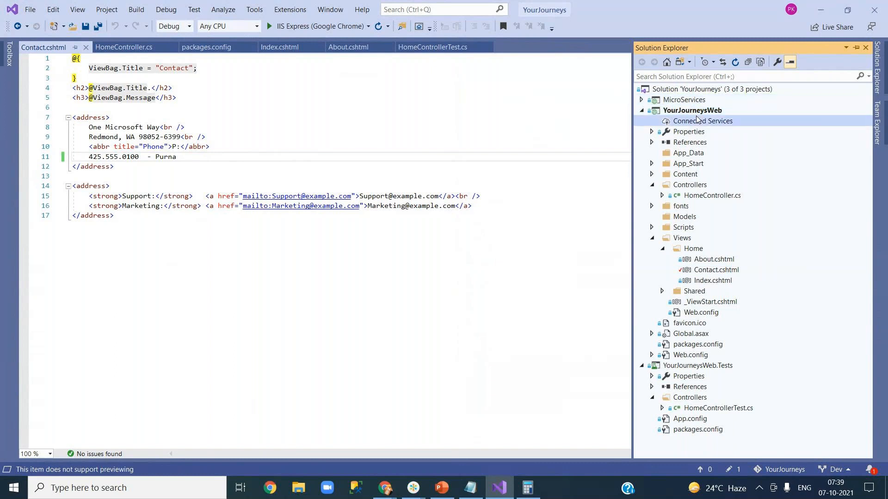
left_click(641, 110)
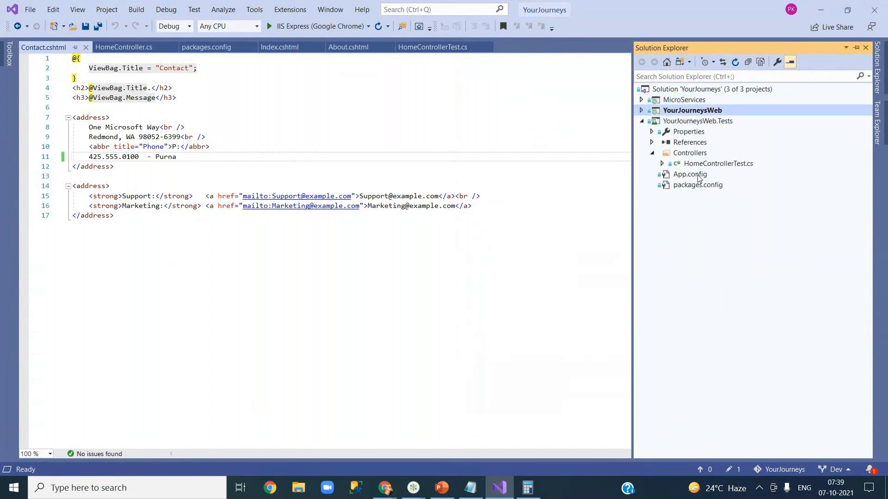
left_click(641, 121)
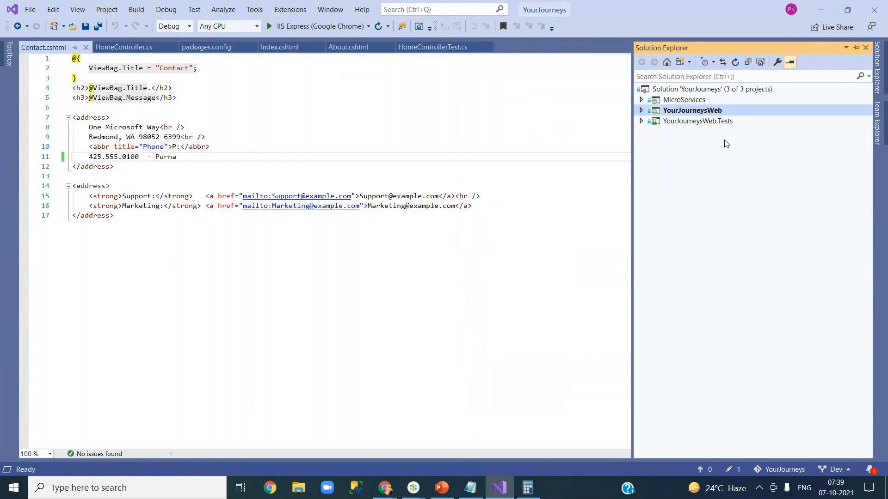
left_click(641, 110)
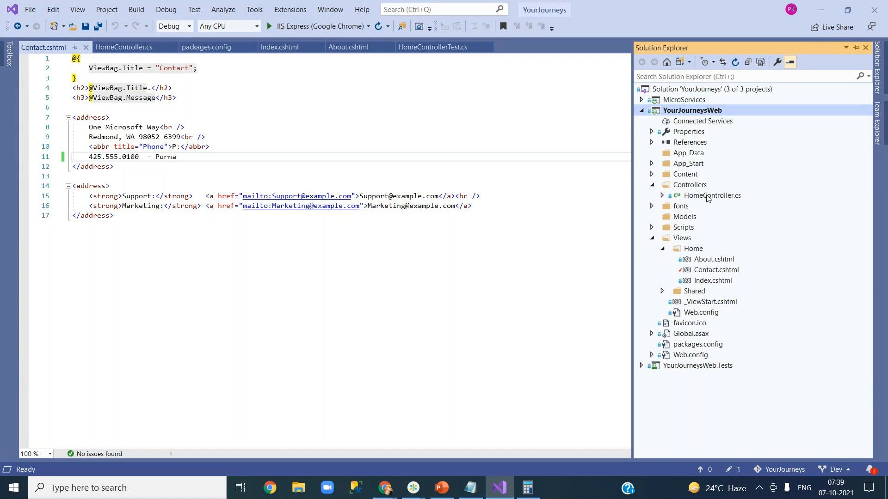
left_click(653, 238)
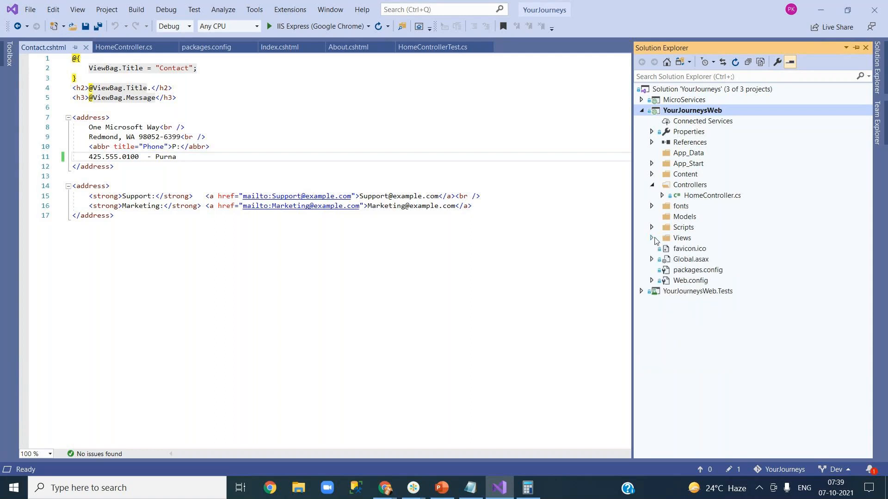
left_click(643, 111)
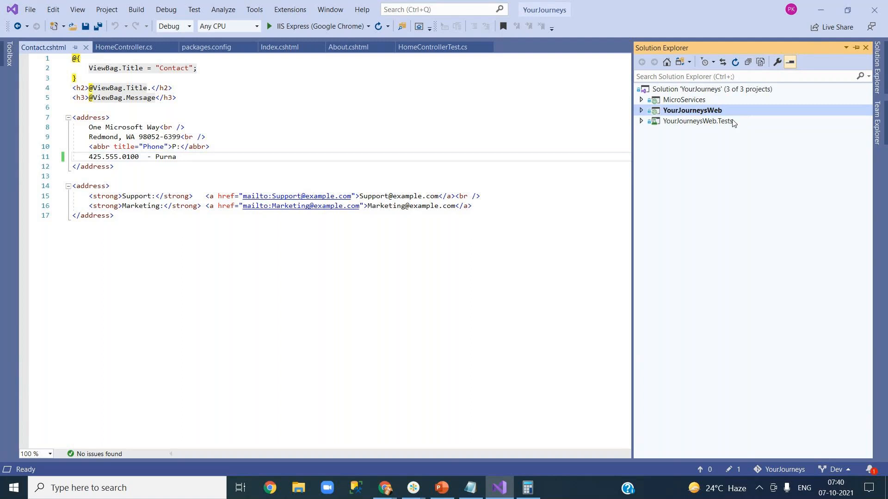
left_click(683, 92)
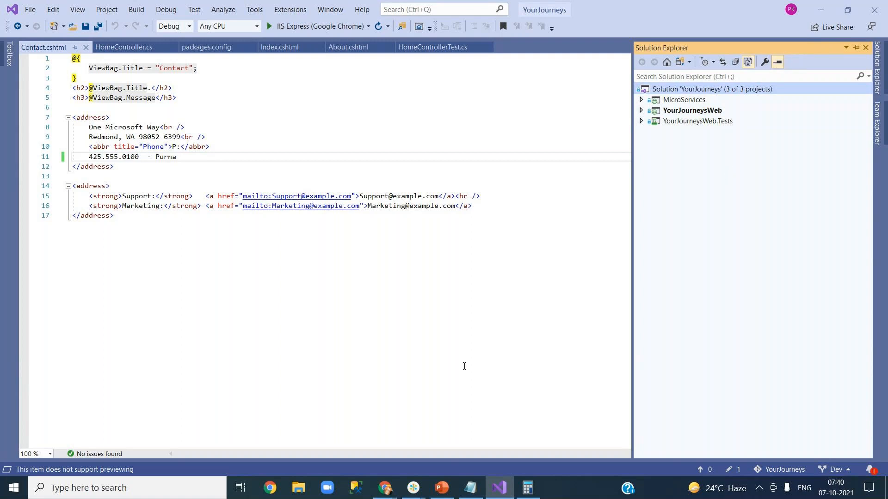
Step: Switch back to Azure DevOps in Chrome and compare the pipeline's tasks and Get sources settings with its continuous integration branch filters
mouse_move(400, 487)
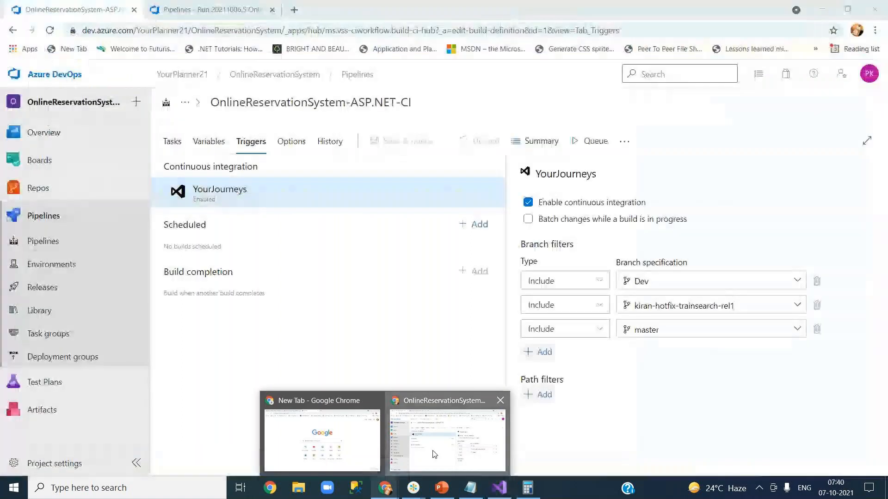
left_click(437, 451)
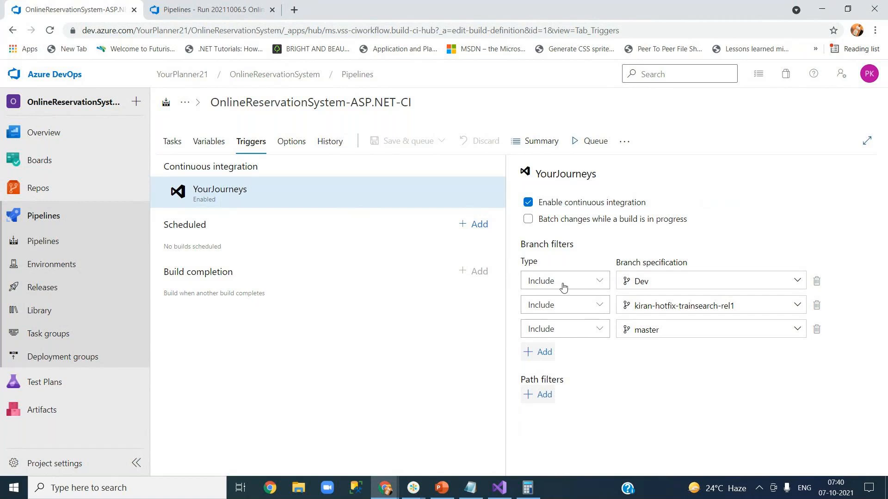
left_click(172, 142)
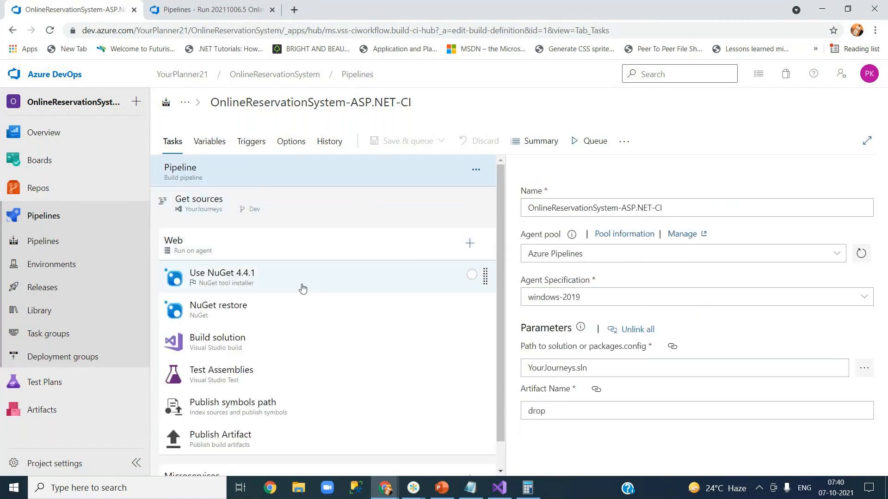
left_click(248, 148)
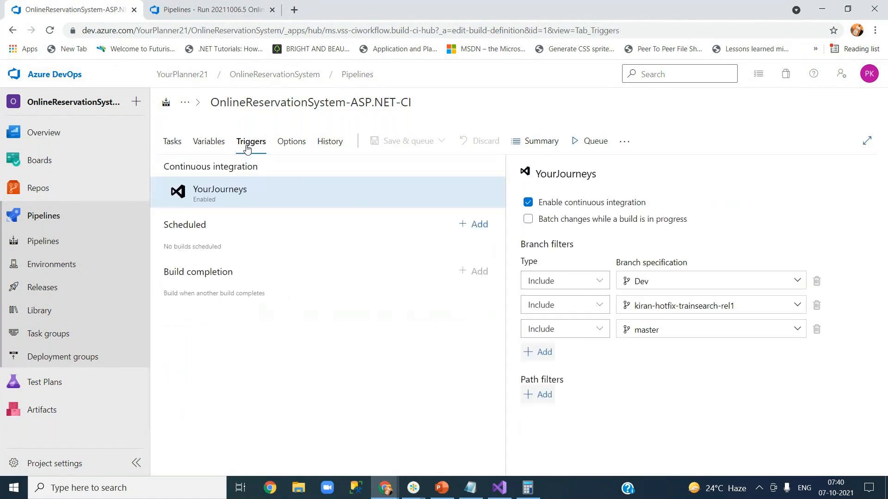
left_click(170, 144)
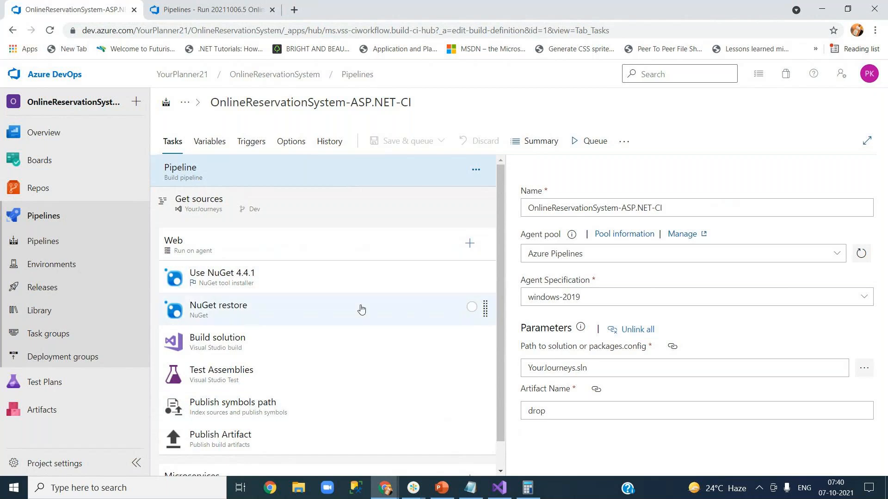
left_click(252, 215)
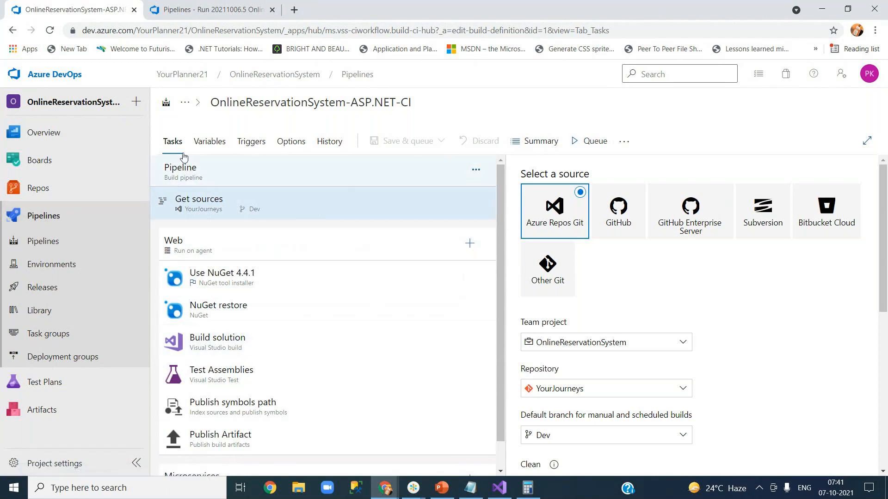
left_click(255, 144)
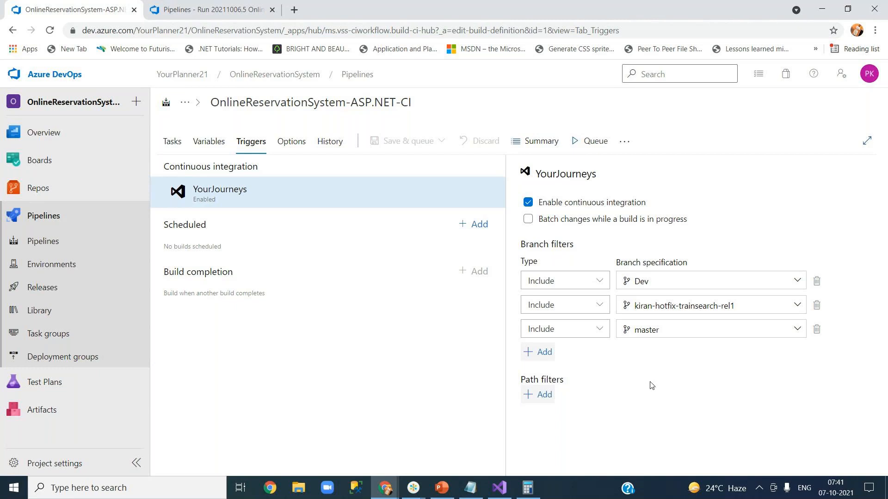
left_click(171, 142)
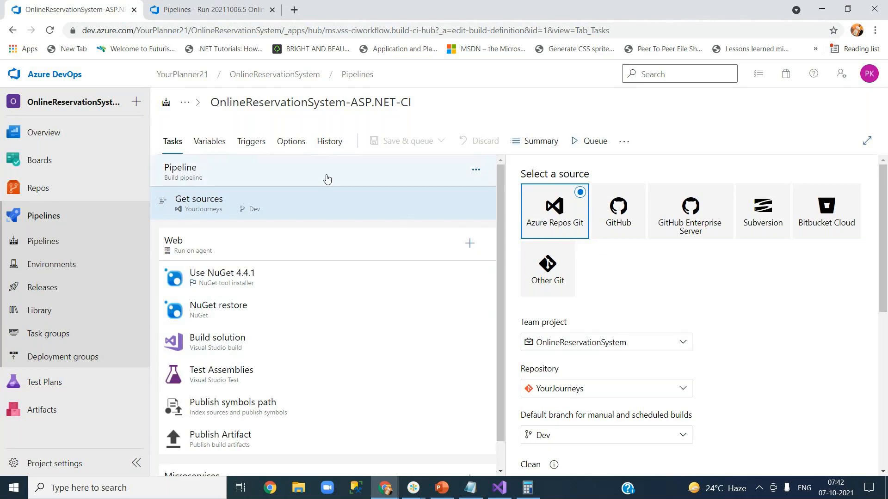
left_click(257, 149)
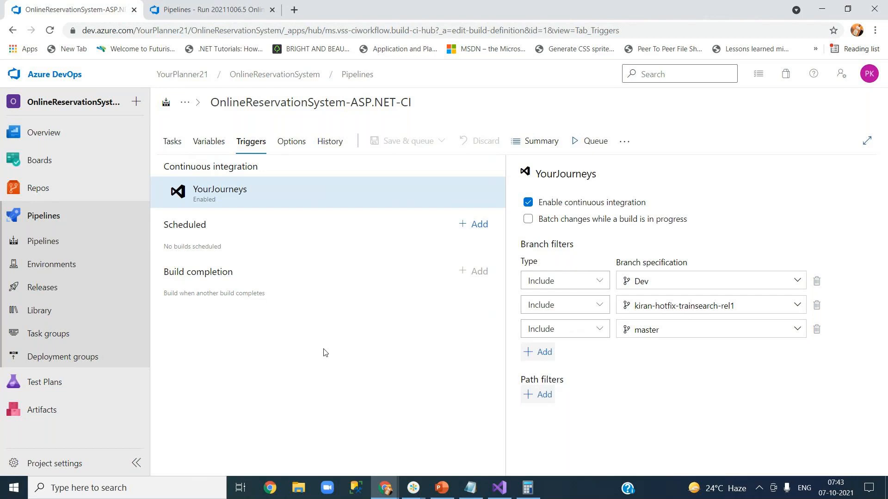
left_click(174, 141)
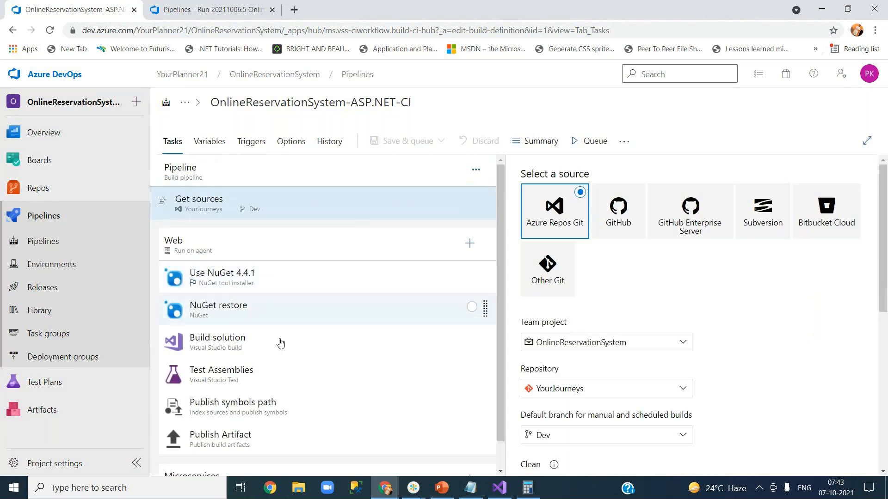
left_click(251, 141)
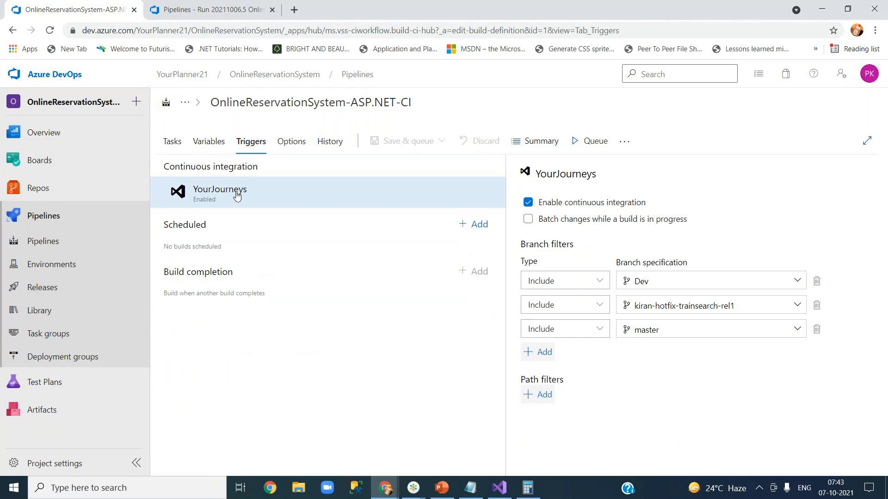
left_click(172, 142)
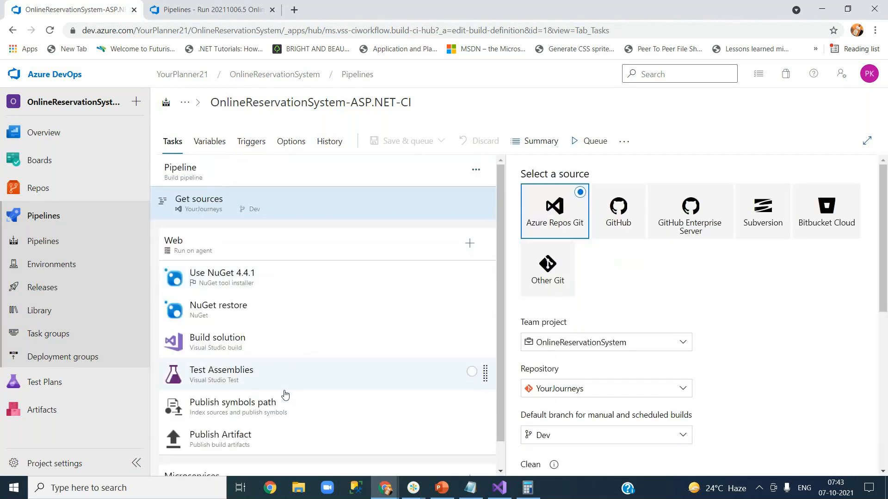
Step: Examine the Publish symbols path task's custom run condition and the Test Assemblies task's setting for running only impacted tests
left_click(259, 407)
left_click_drag(882, 308, 886, 450)
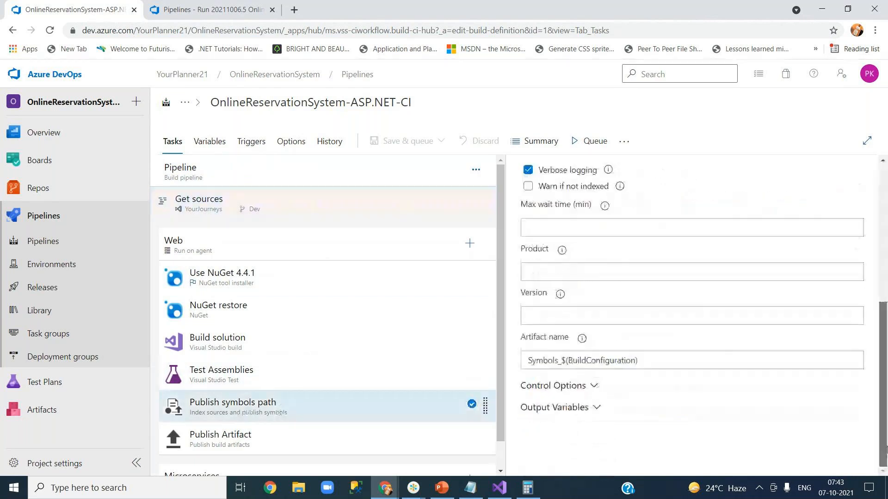
left_click(584, 391)
scroll(739, 407, "down", 4)
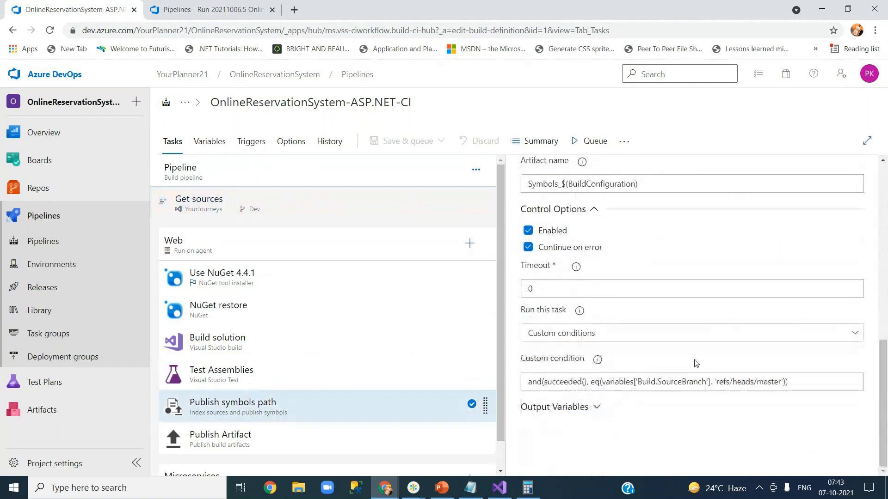
left_click(252, 381)
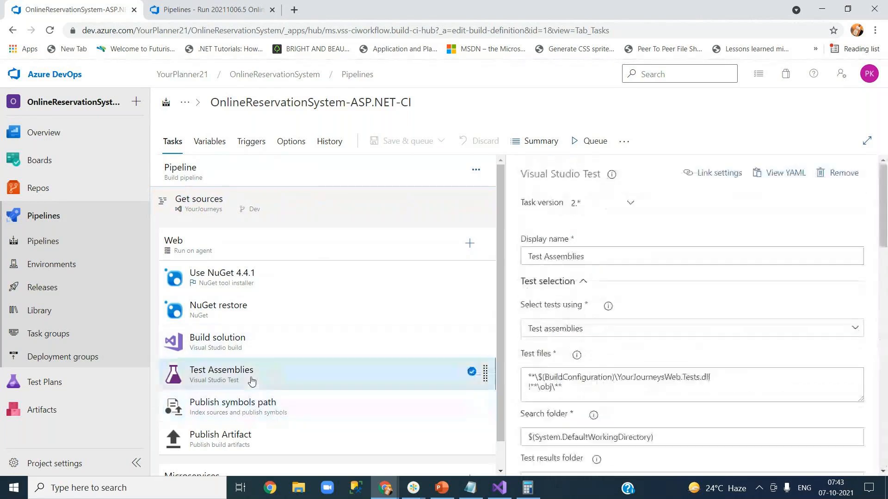
left_click_drag(884, 240, 881, 341)
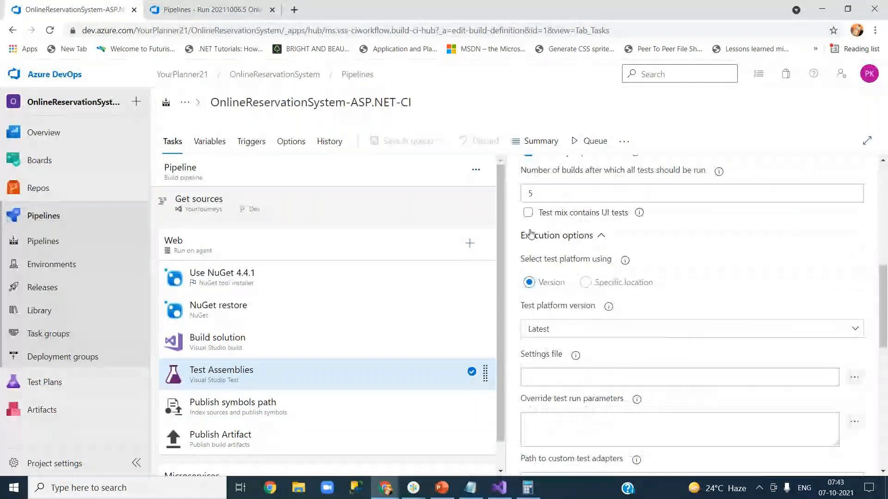
left_click_drag(885, 310, 884, 328)
scroll(568, 272, "up", 4)
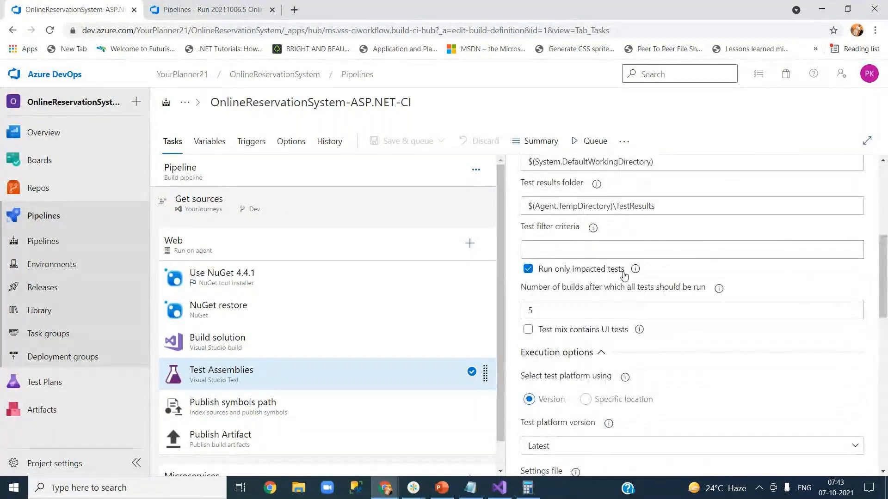
Step: Switch to Visual Studio, extend the comment in HomeControllerTest.cs's Contact test to "//additional logic 1", and save the file
left_click(499, 488)
left_click(406, 156)
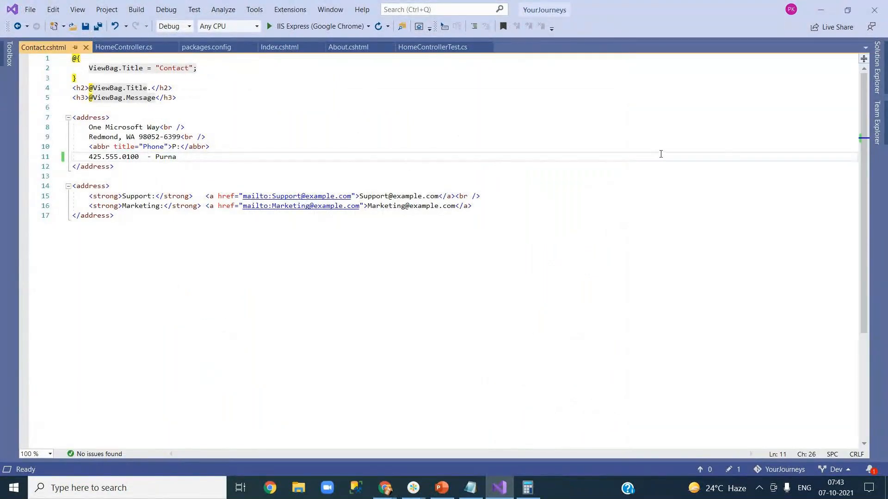
left_click(415, 48)
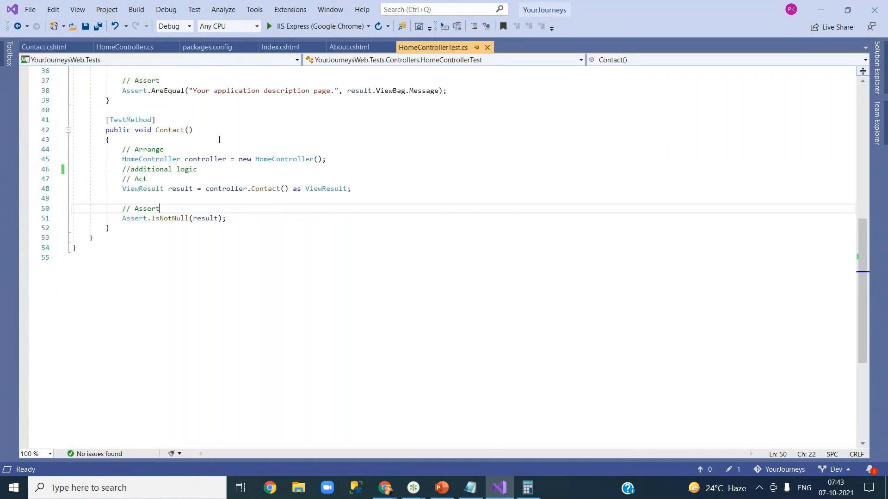
left_click(235, 169)
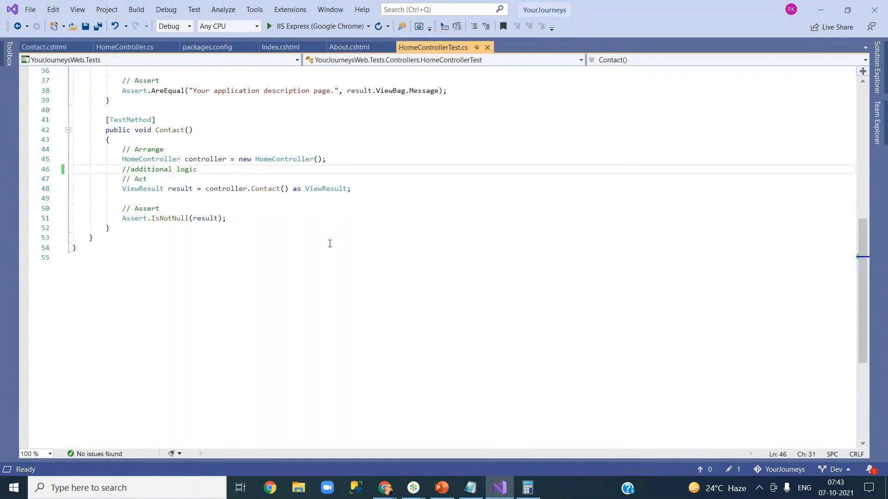
type("1")
key("ctrl+s")
Step: Commit all changes on the Dev branch with the message "custom conditions test impacts etc" and push them to the remote
left_click(877, 137)
left_click(512, 111)
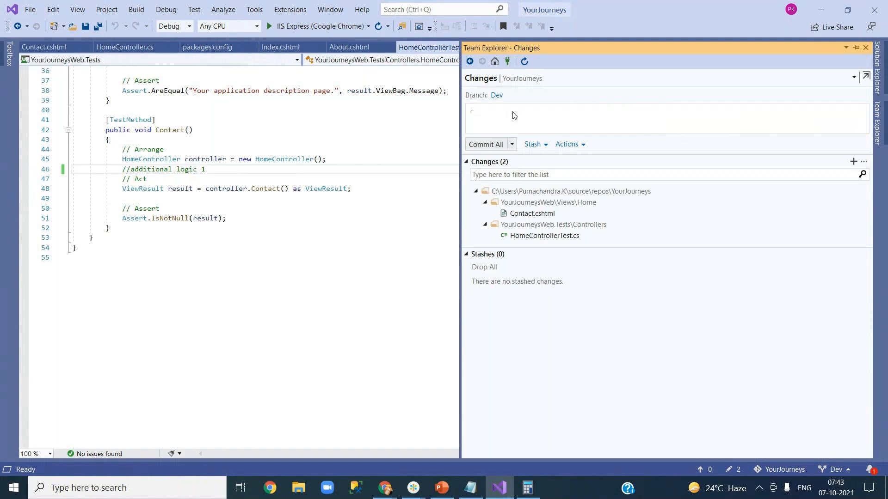
type("custom conditions test impacts etc")
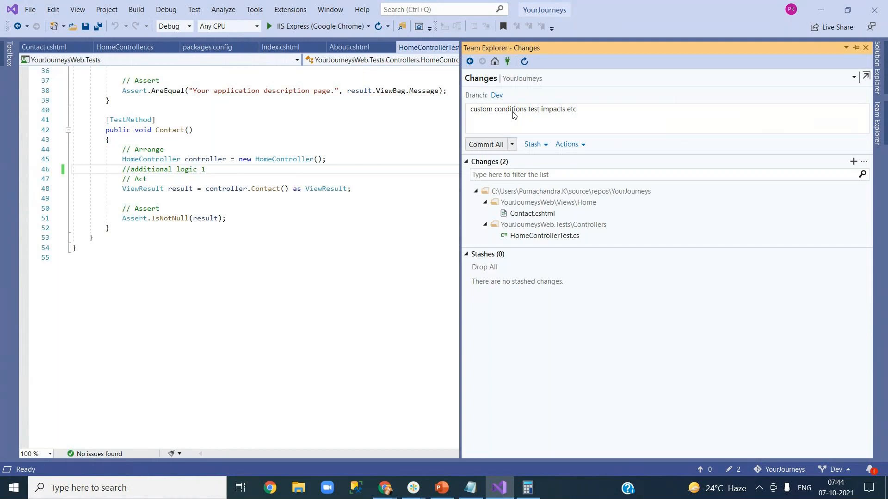
left_click(512, 144)
left_click(520, 170)
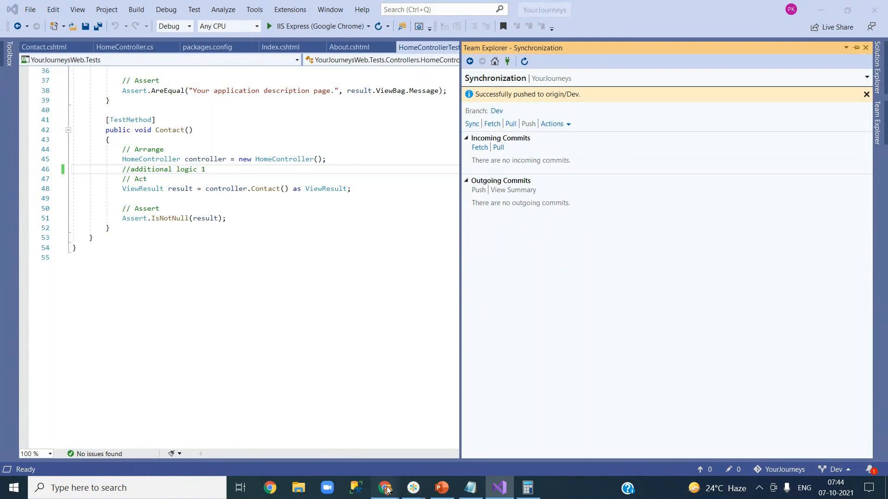
Step: Switch back to Azure DevOps in Chrome and open the newest run of the OnlineReservationSystem-ASP.NET-CI pipeline
mouse_move(387, 491)
mouse_move(326, 451)
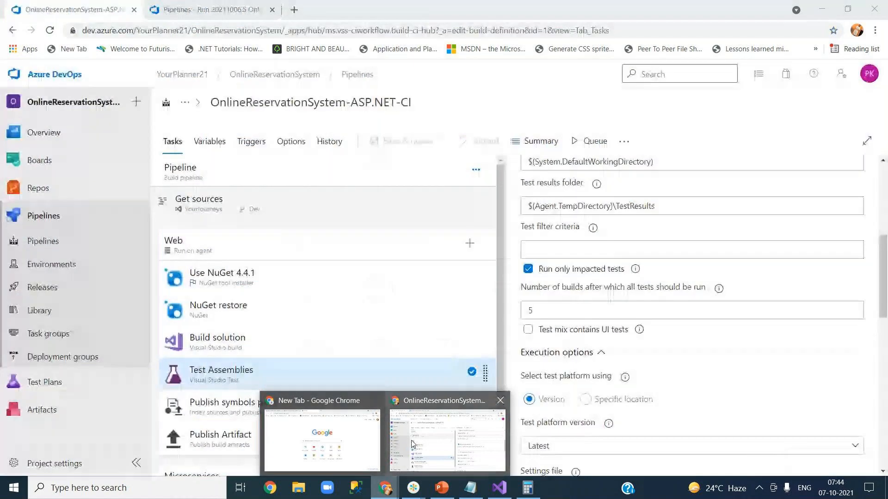
left_click(396, 444)
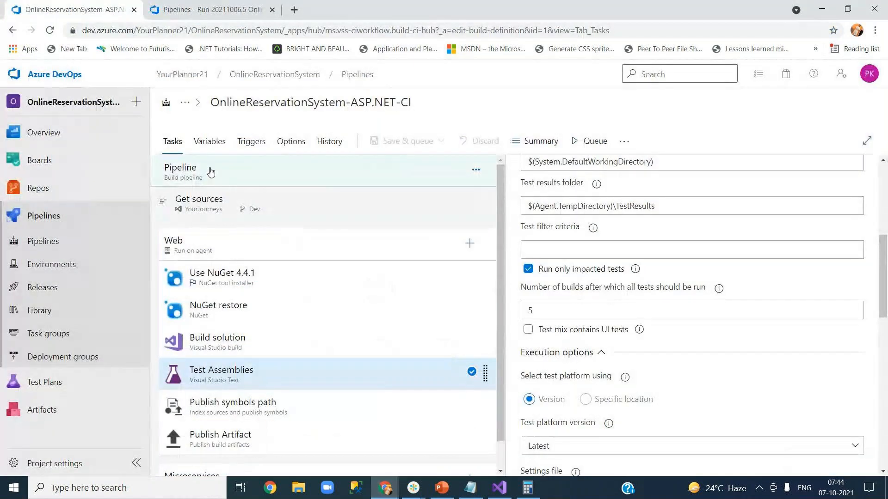
left_click(228, 11)
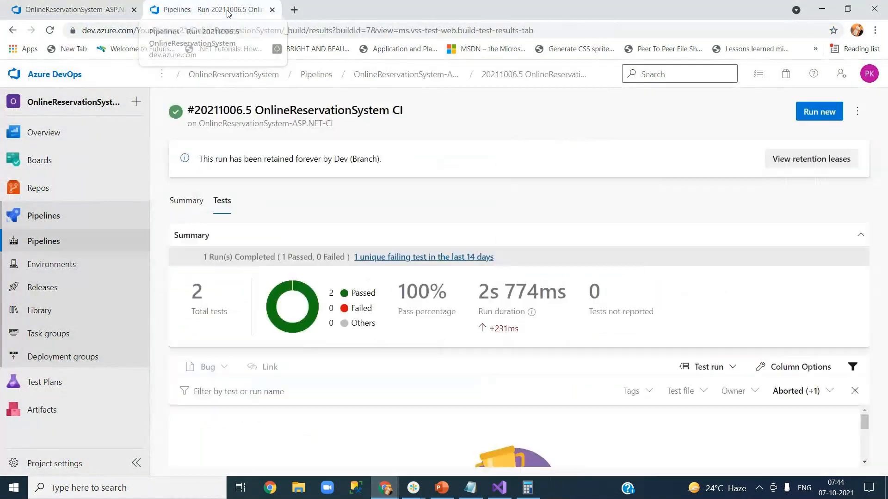
left_click(49, 241)
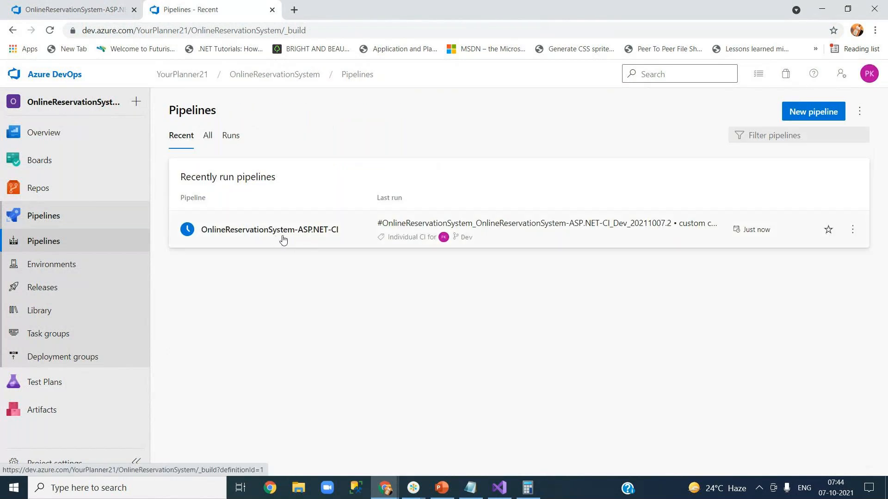
left_click(303, 240)
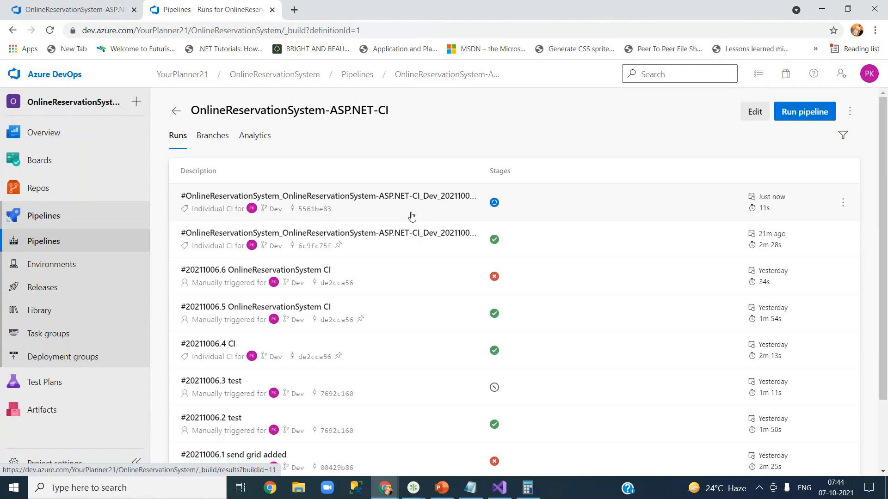
left_click(411, 216)
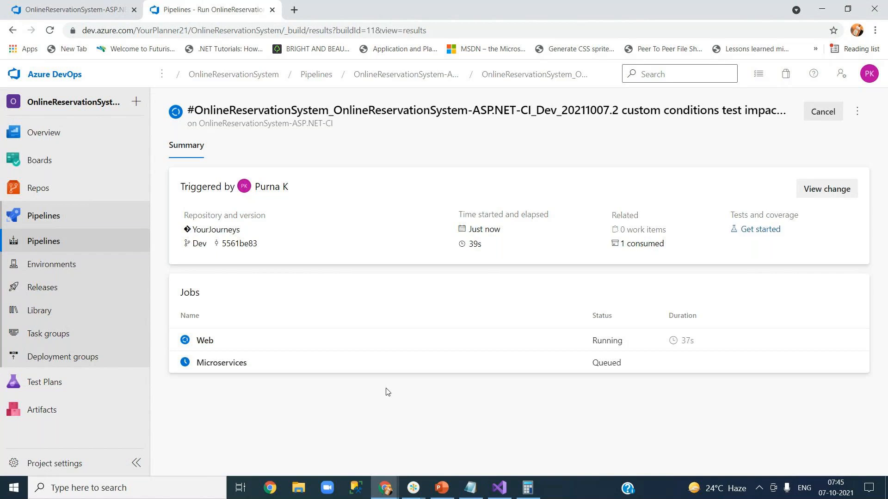
Step: Review the Publish symbols path task's custom condition, the Test Assemblies task, and the pipeline's continuous integration branch filters
left_click(102, 12)
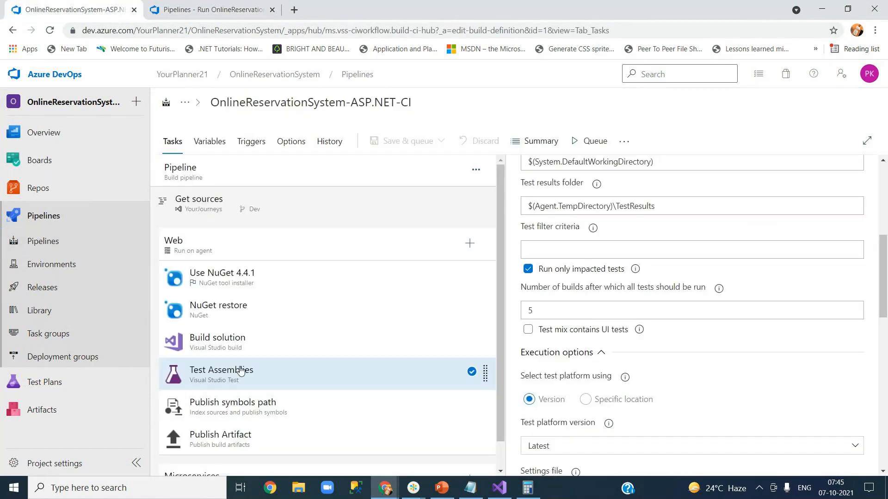
left_click(283, 409)
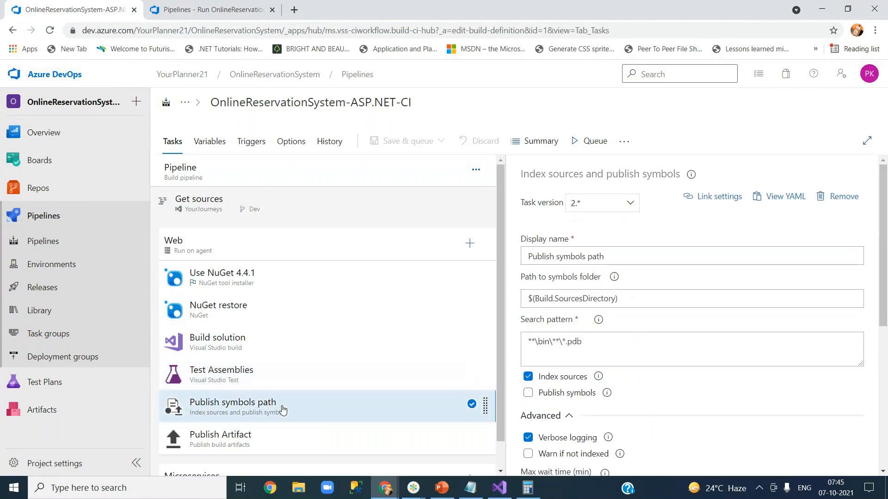
left_click_drag(883, 309, 884, 455)
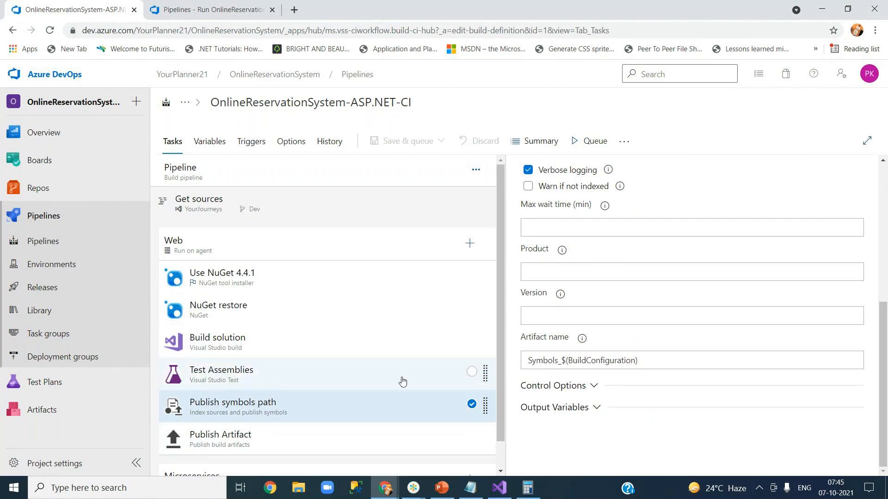
left_click(593, 386)
scroll(624, 388, "down", 4)
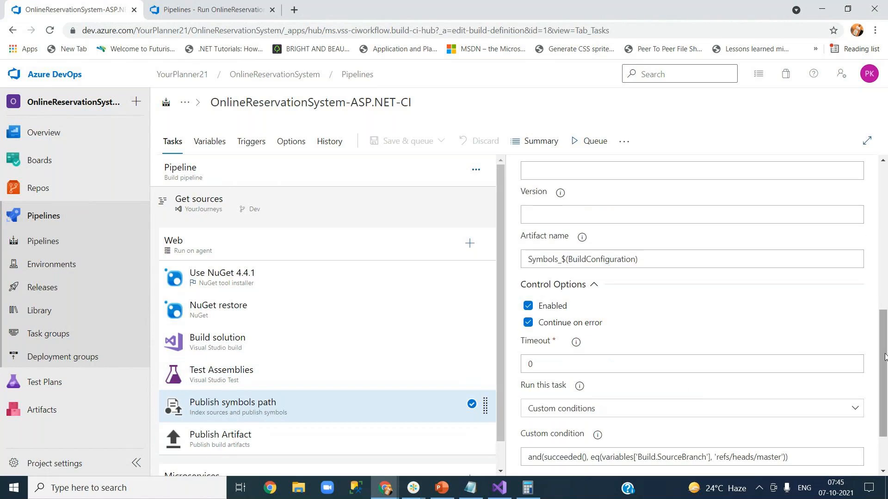
scroll(694, 393, "down", 1)
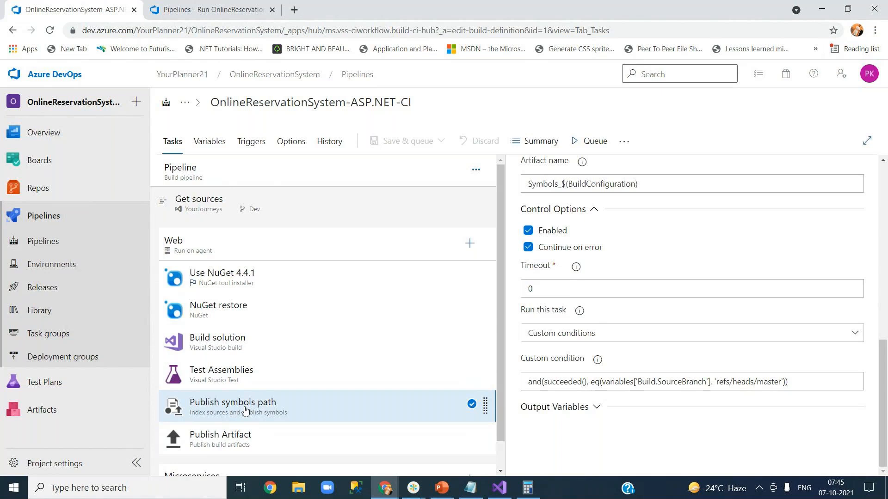
left_click(245, 378)
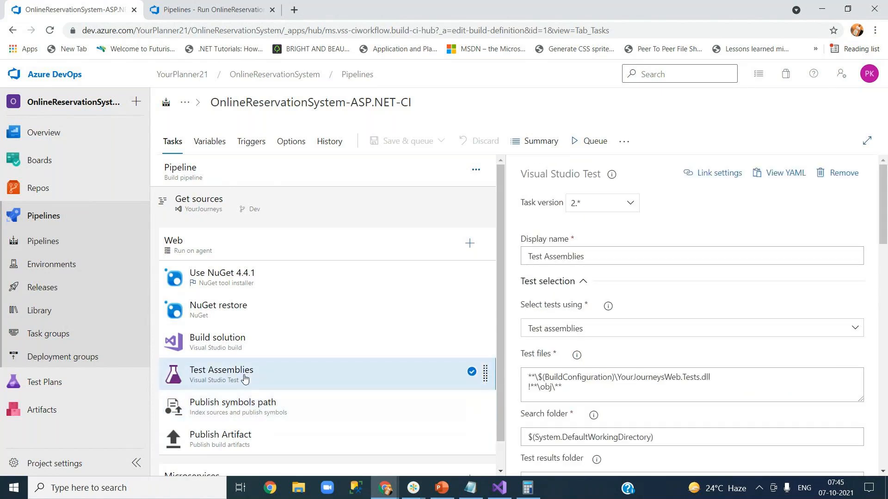
left_click(255, 408)
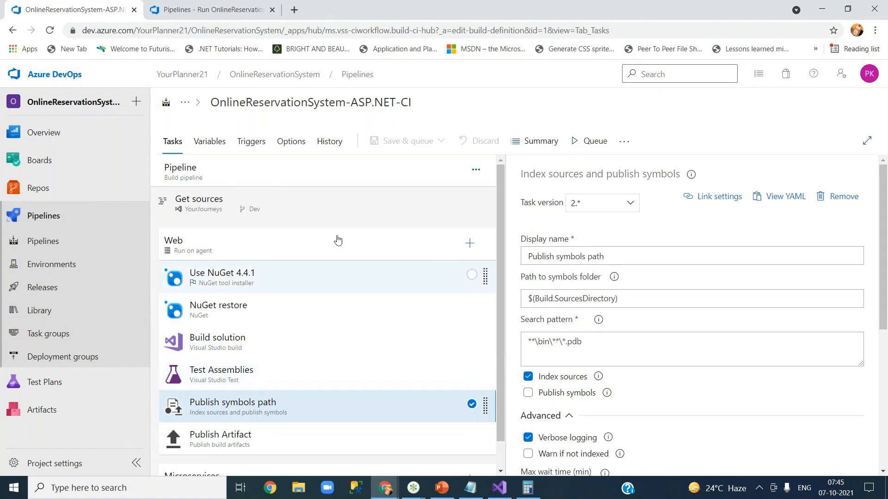
left_click(258, 144)
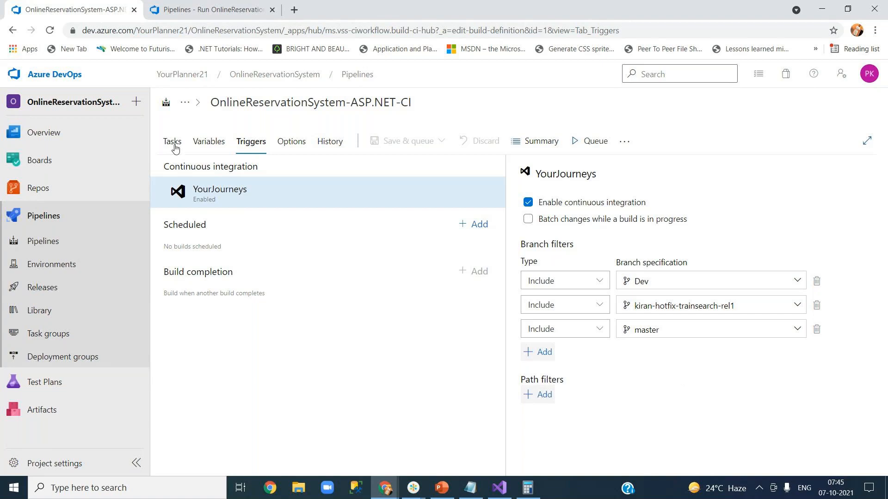
Step: Examine the newest run's summary, including its repository, branch, start time and job statuses, alongside the pipeline's branch filters
left_click(210, 9)
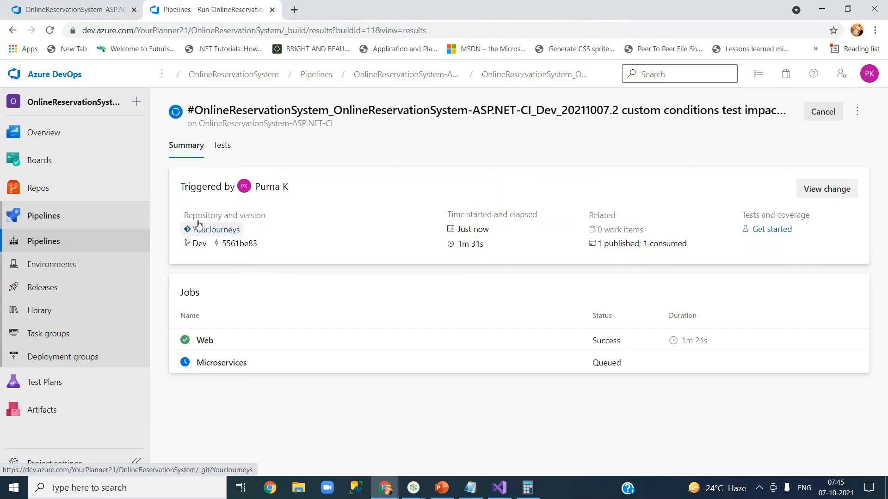
left_click_drag(193, 216, 262, 216)
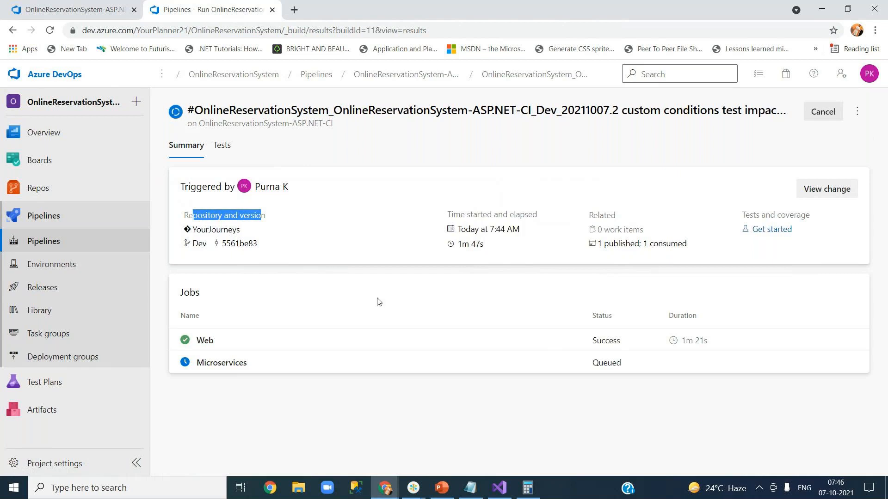
left_click(350, 262)
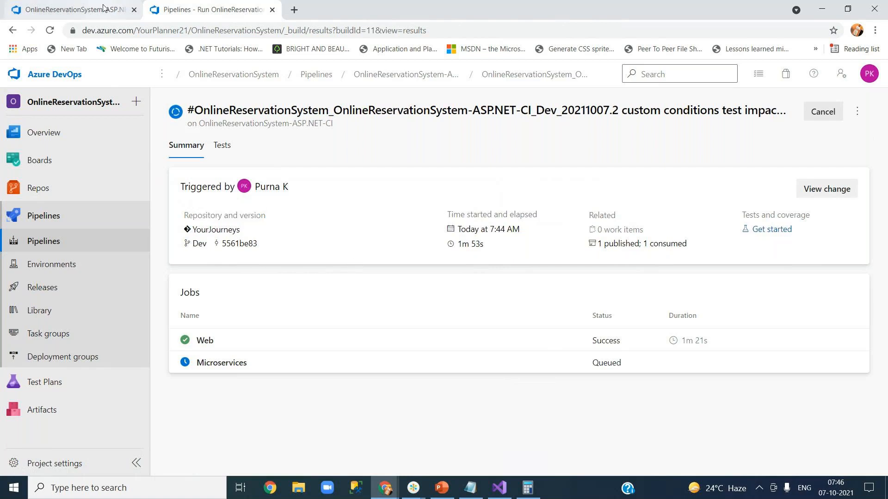
left_click(74, 9)
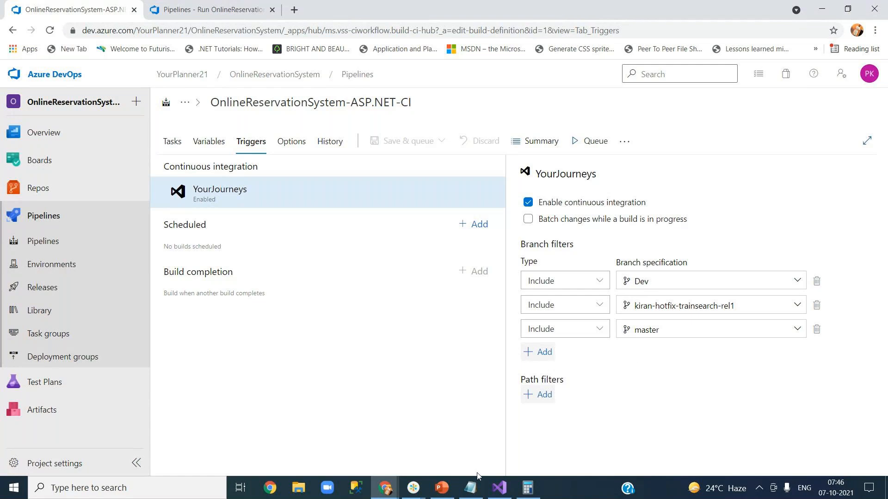
left_click(205, 8)
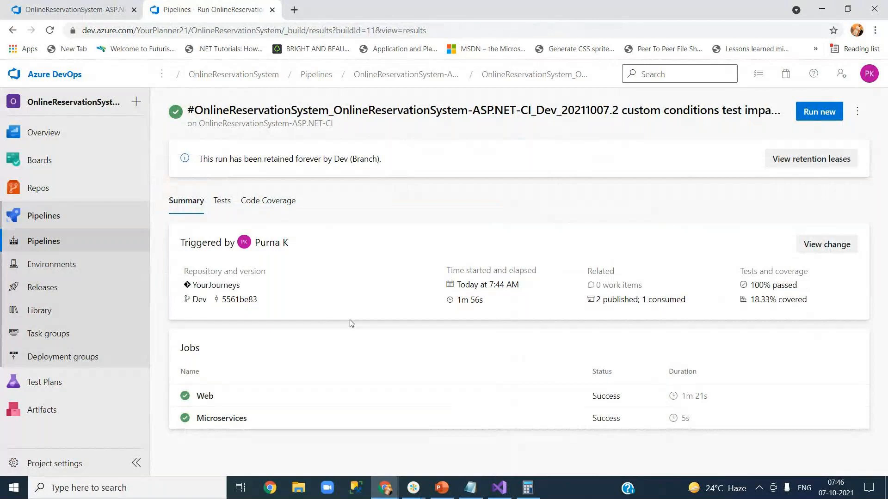
mouse_move(494, 284)
left_click_drag(494, 284, 499, 285)
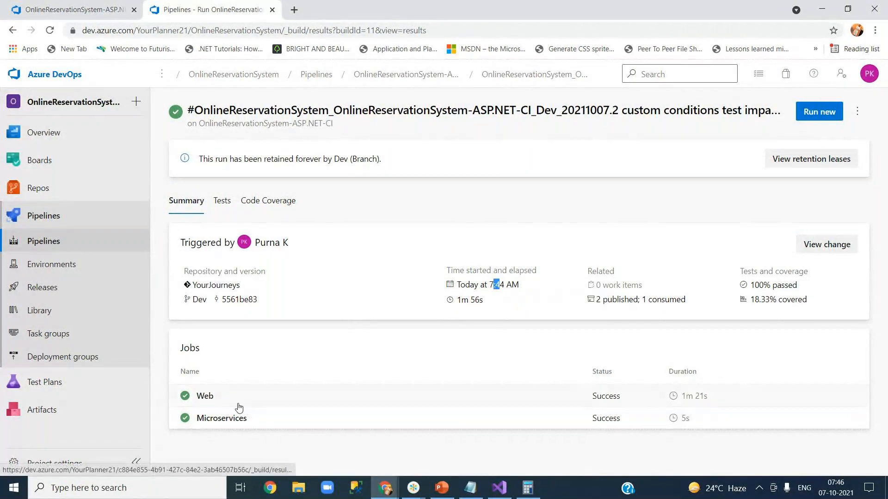
Step: Open the Web job's Publish symbols path log and examine the evaluated custom condition and its result
left_click(209, 404)
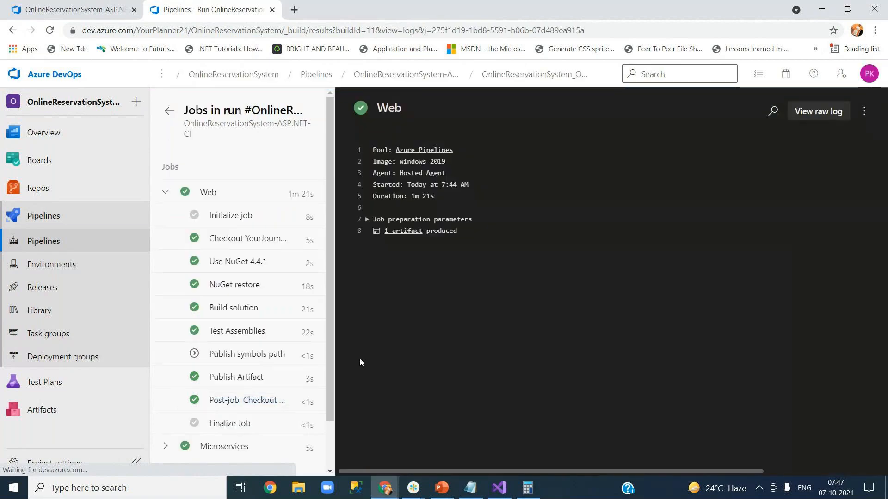
left_click(234, 358)
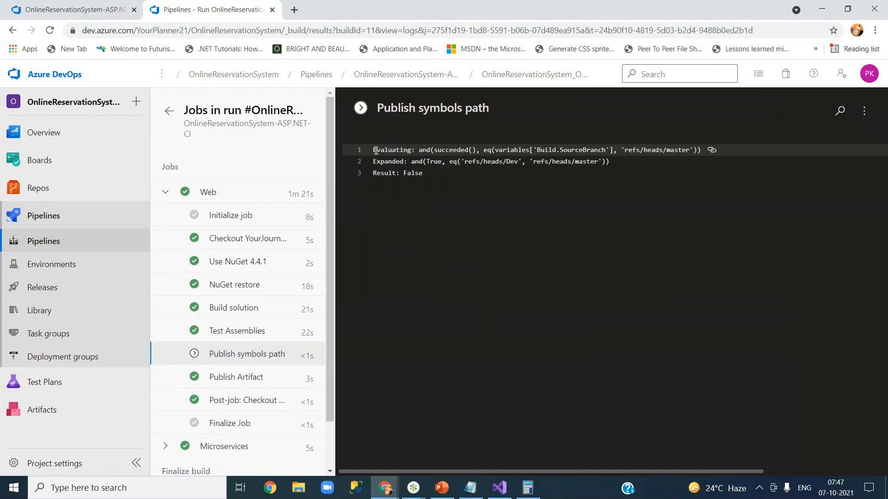
left_click_drag(421, 149, 699, 150)
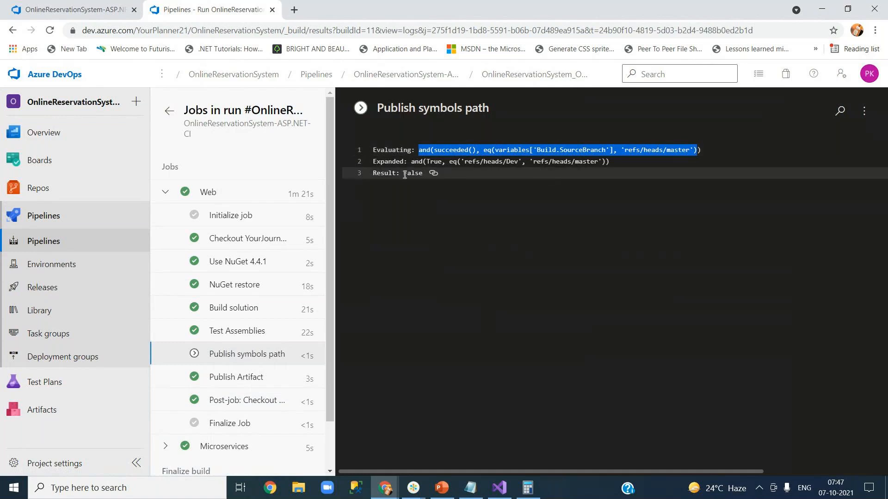
left_click_drag(404, 173, 422, 174)
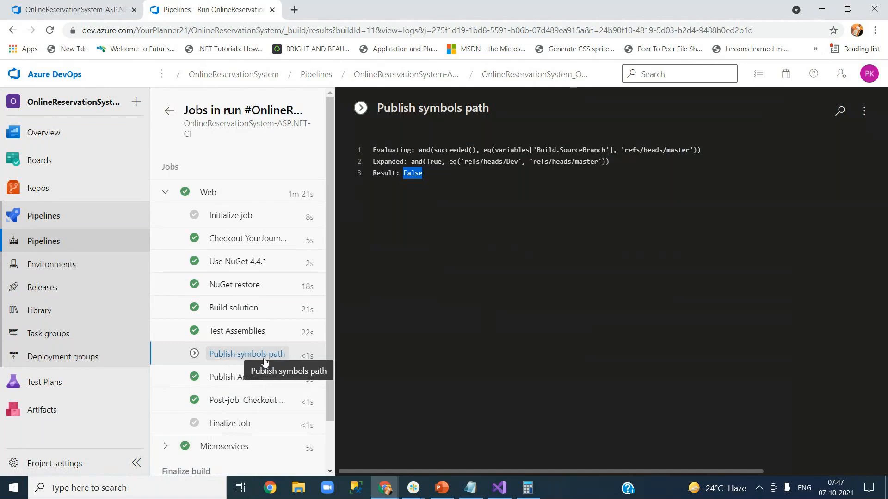
Step: Open the newest run's code coverage and test results and examine the total, passed and failed tests
left_click(502, 75)
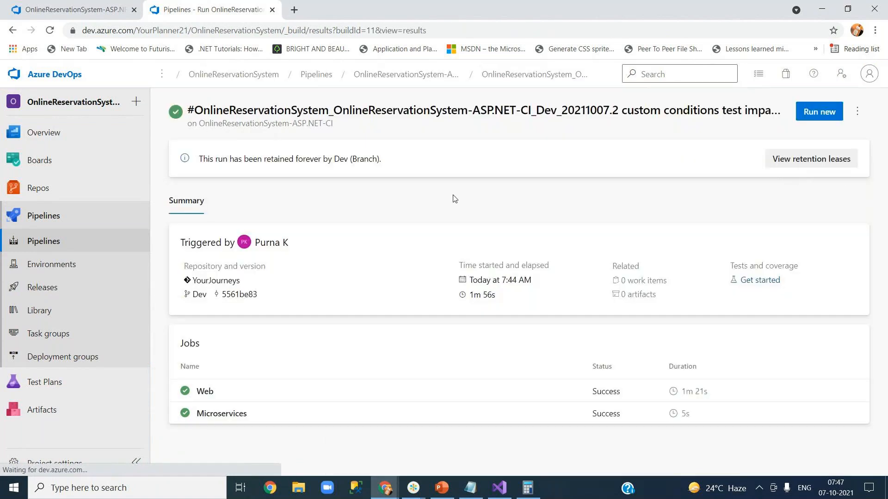
left_click(272, 202)
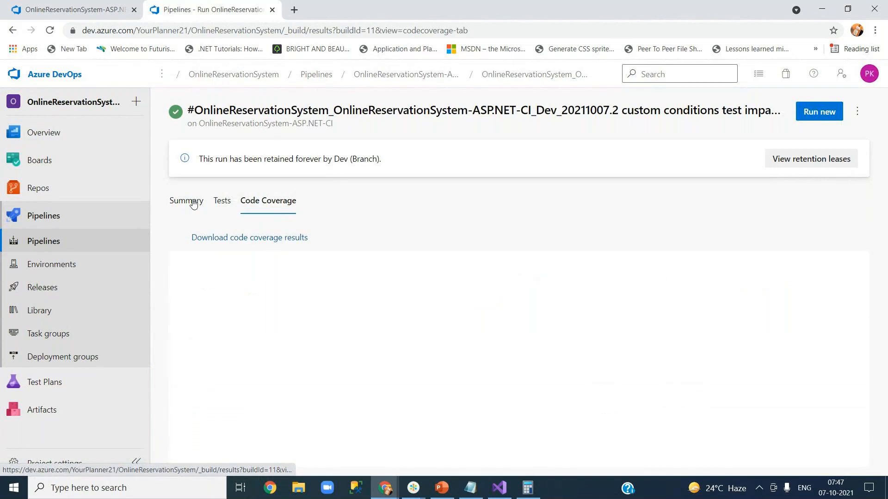
left_click(225, 202)
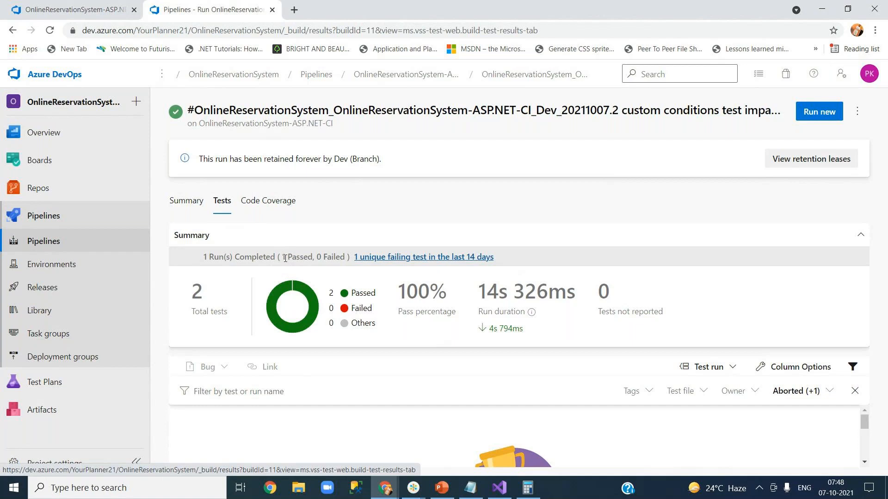
left_click_drag(284, 257, 336, 258)
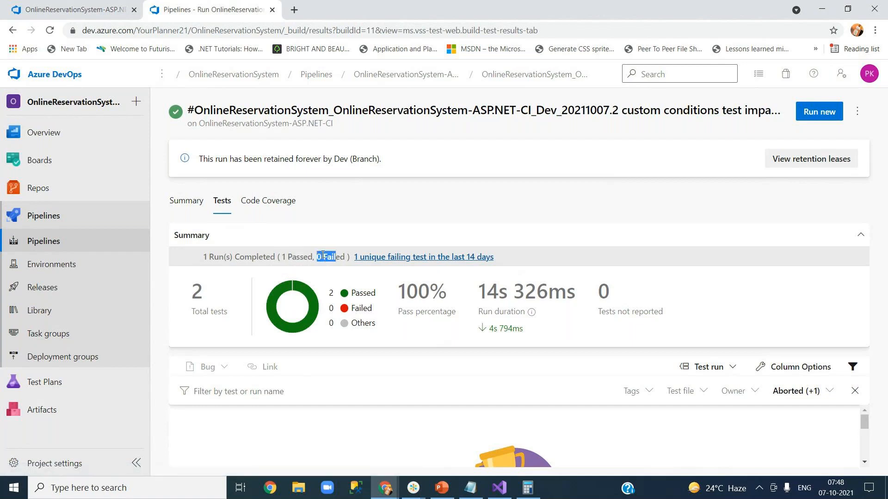
left_click_drag(204, 257, 312, 259)
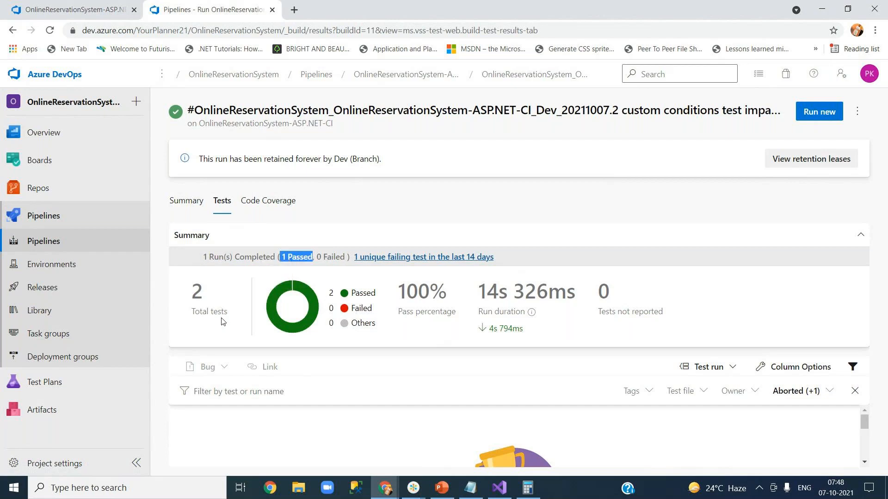
left_click(297, 258)
left_click_drag(282, 257, 309, 257)
Step: Switch to Visual Studio and examine the Index, About and Contact test methods in HomeControllerTest.cs, including the added comment and commented-out TestMethod attribute
left_click(504, 489)
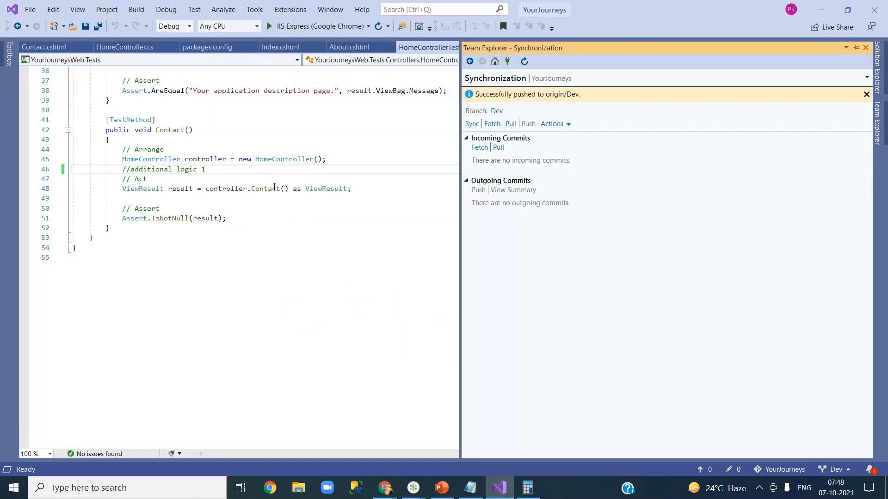
left_click(245, 171)
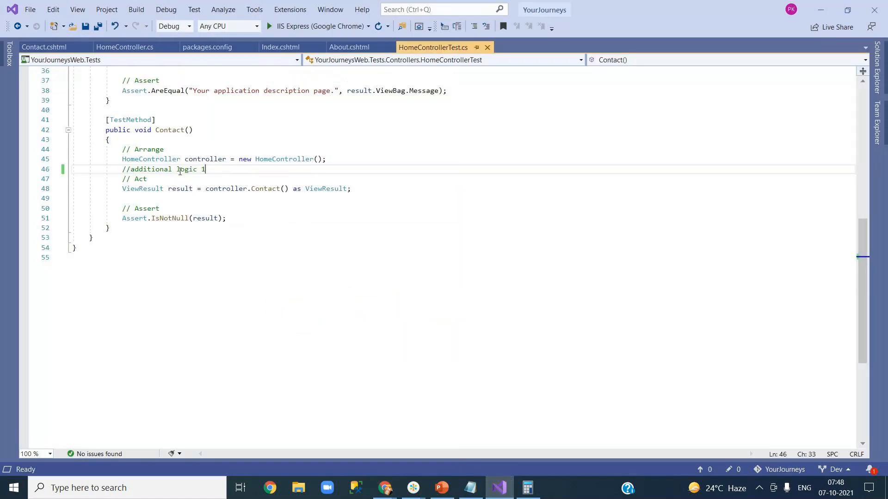
left_click_drag(123, 169, 206, 169)
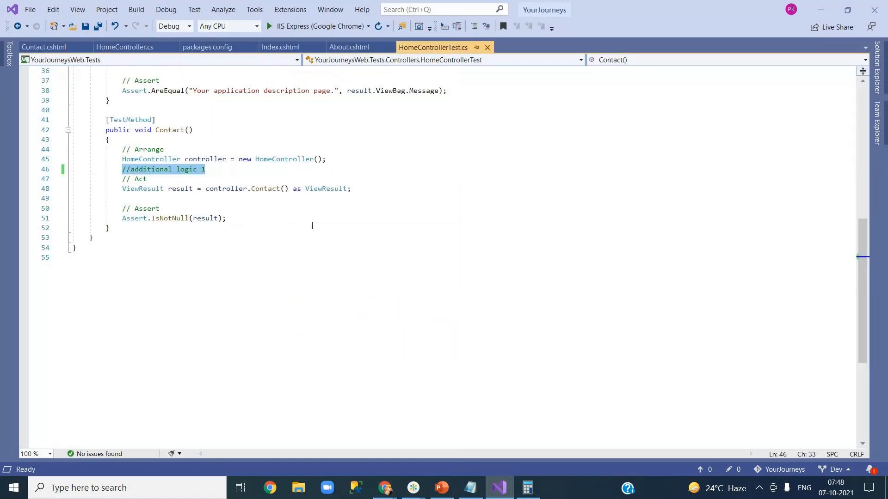
scroll(299, 225, "up", 12)
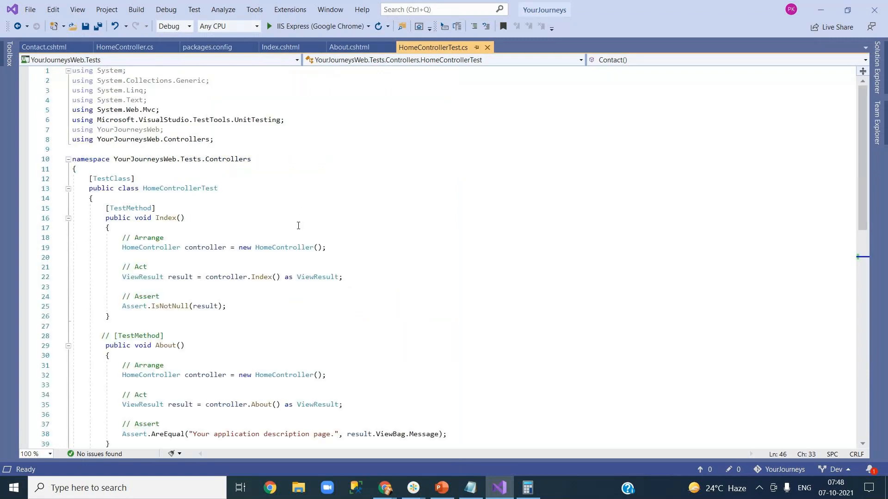
left_click_drag(858, 185, 881, 246)
scroll(863, 231, "up", 2)
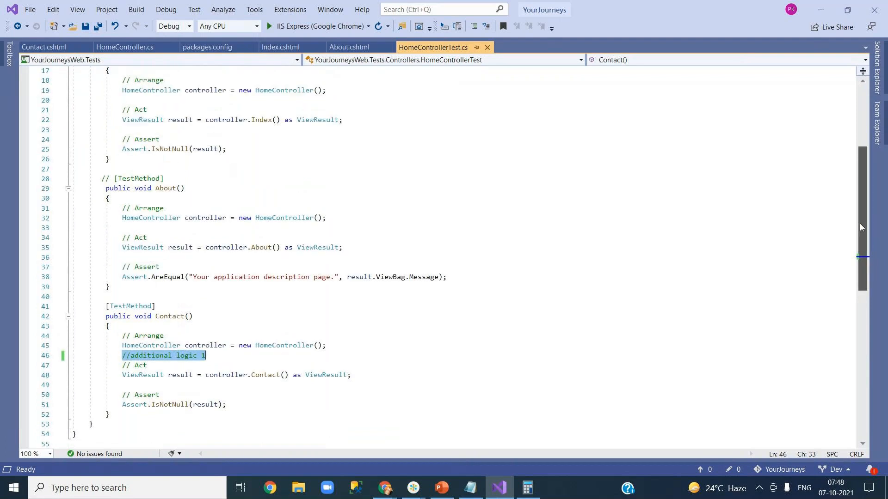
left_click_drag(97, 218, 183, 221)
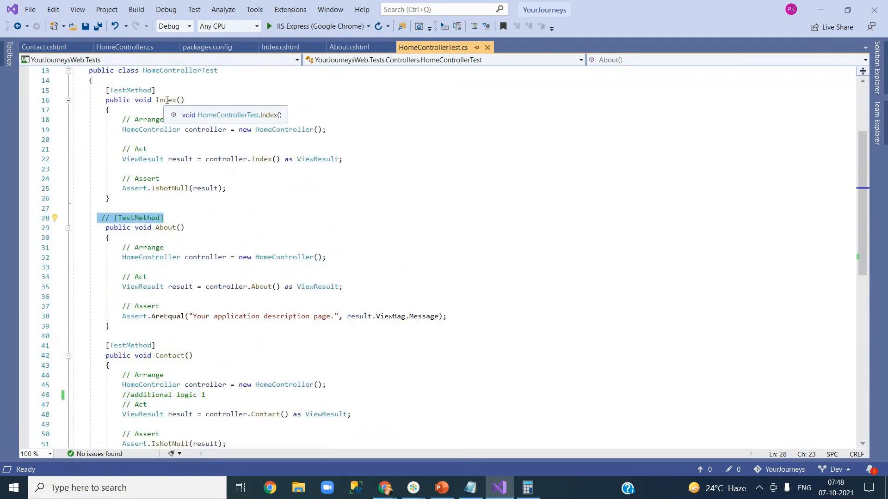
left_click_drag(862, 240, 863, 302)
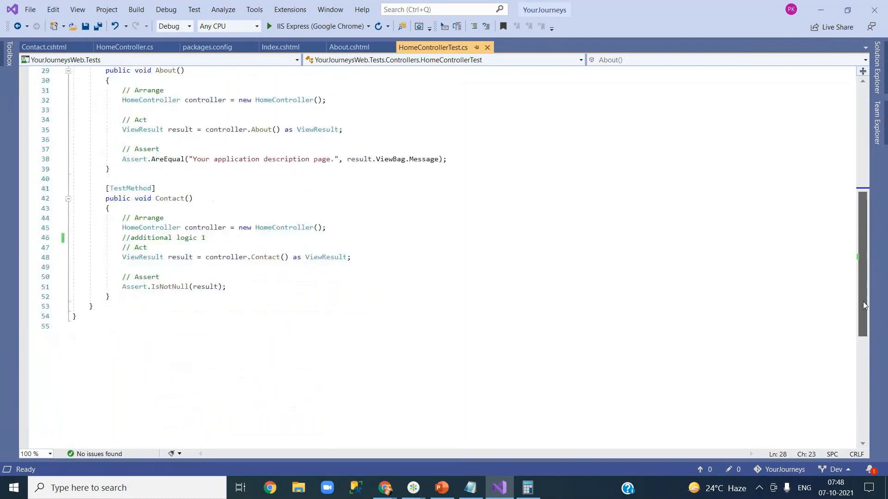
double_click(170, 198)
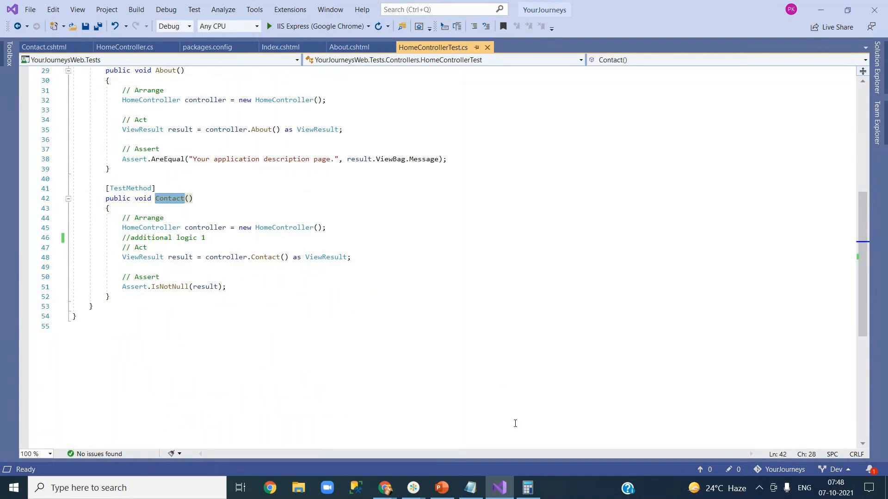
Step: Switch back to Azure DevOps in Chrome and review the newest run's test results summary
left_click(384, 487)
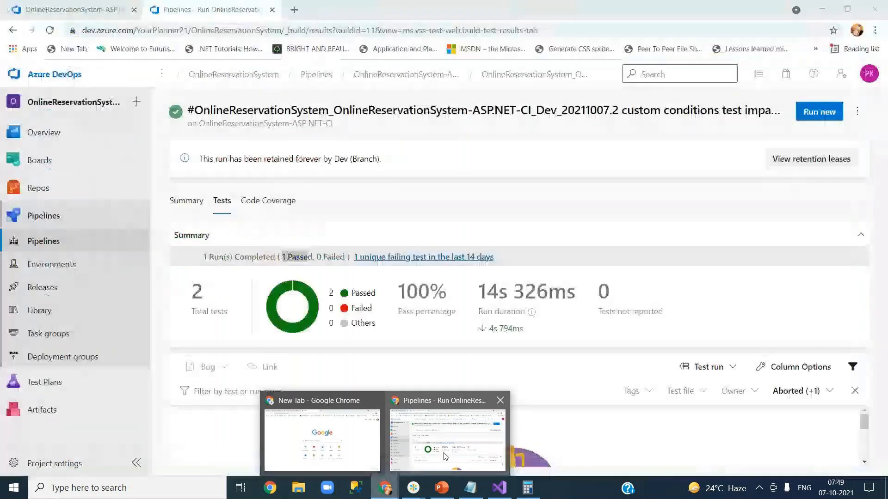
left_click(444, 451)
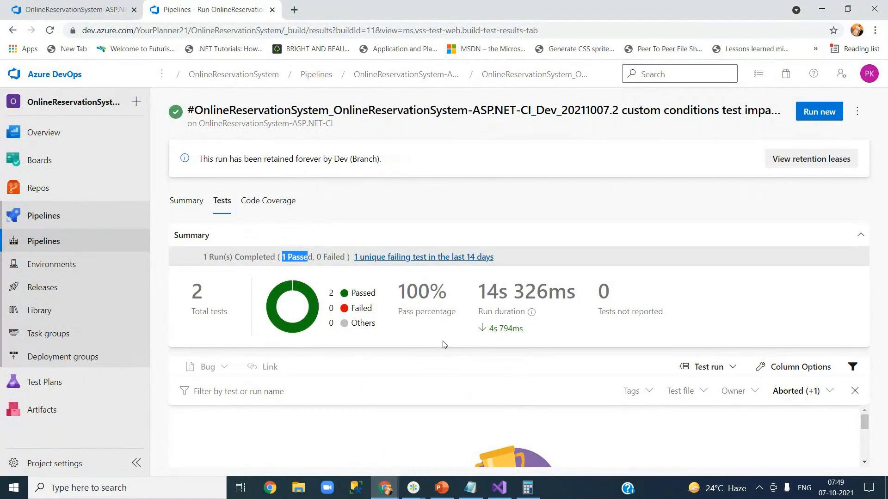
left_click(413, 490)
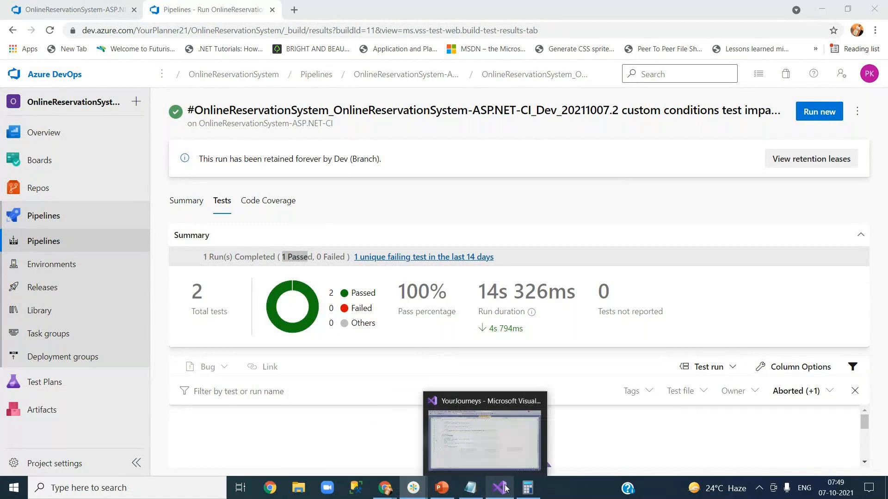
mouse_move(385, 487)
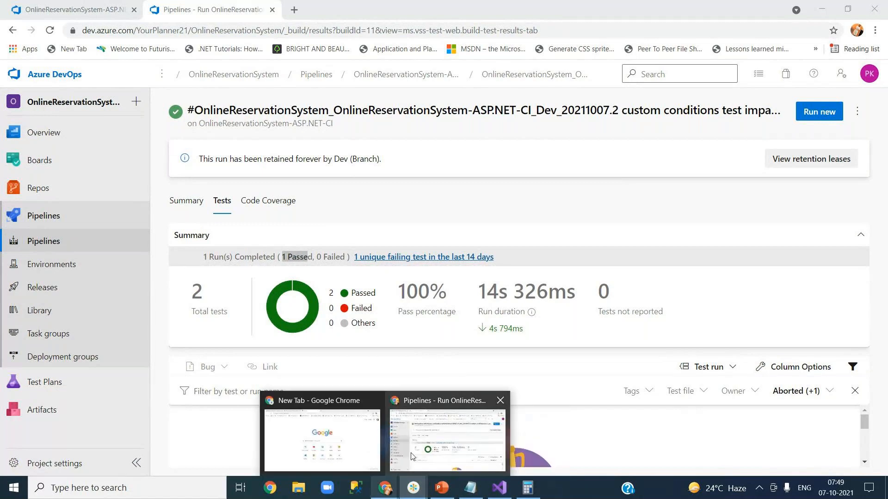
left_click(453, 404)
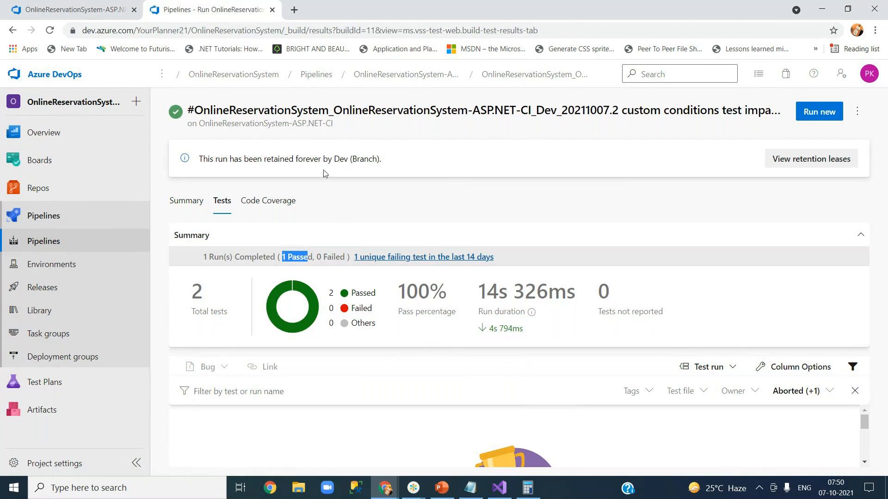
Step: Open the OnlineReservationSystem-ASP.NET-CI run list in a new browser tab and review the test results of run #20211006.5
right_click(413, 82)
left_click(430, 86)
left_click(349, 9)
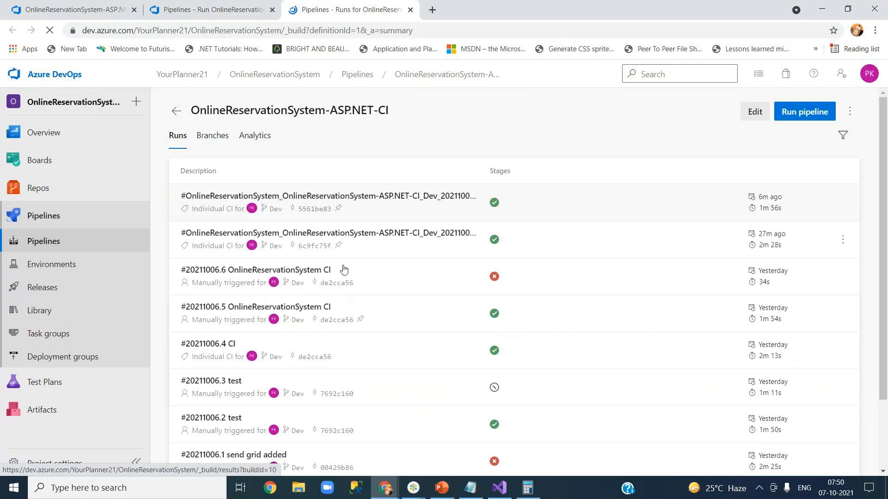
left_click(227, 309)
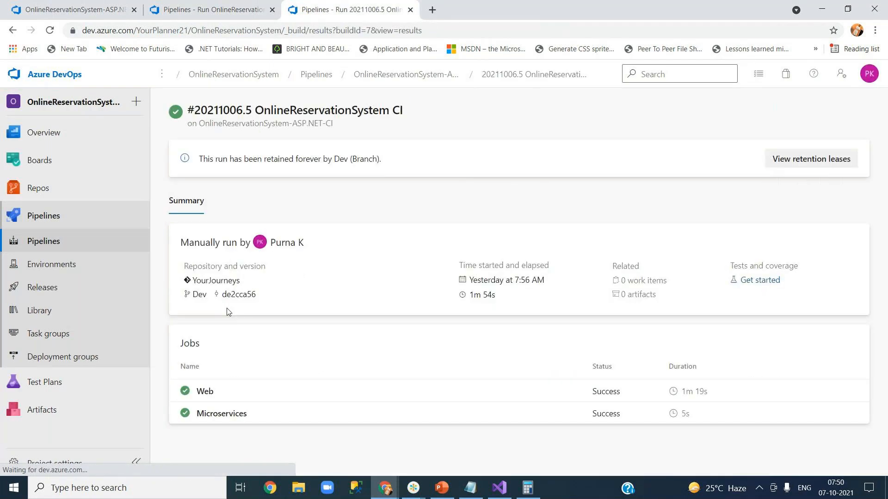
left_click(222, 203)
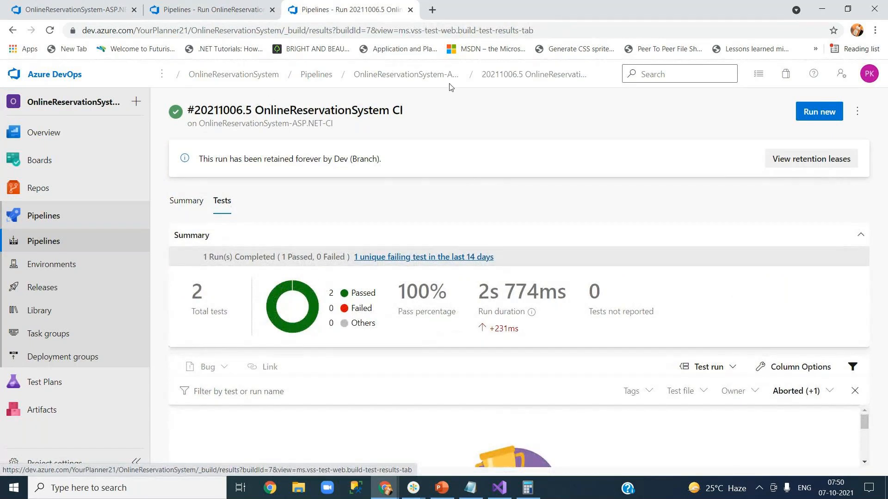
Step: Review the test results and summary of run #20211006.2 from the pipeline's run list, and close the extra browser tab
left_click(400, 93)
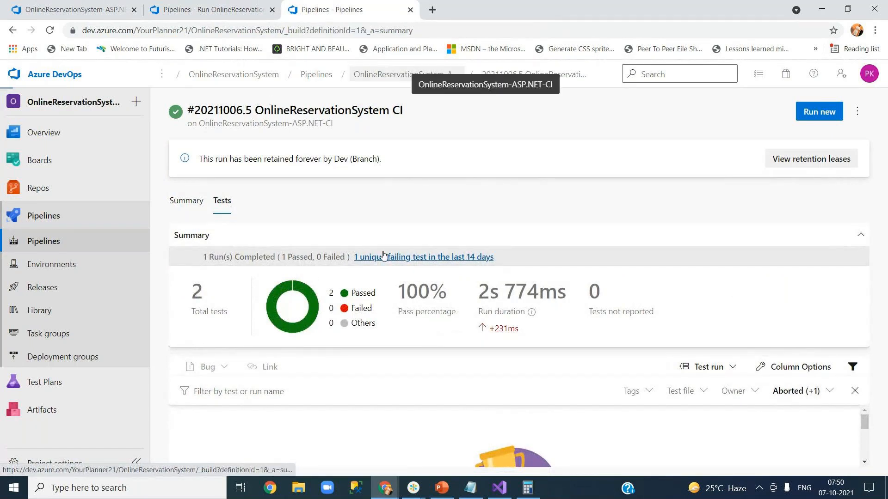
scroll(371, 381, "down", 2)
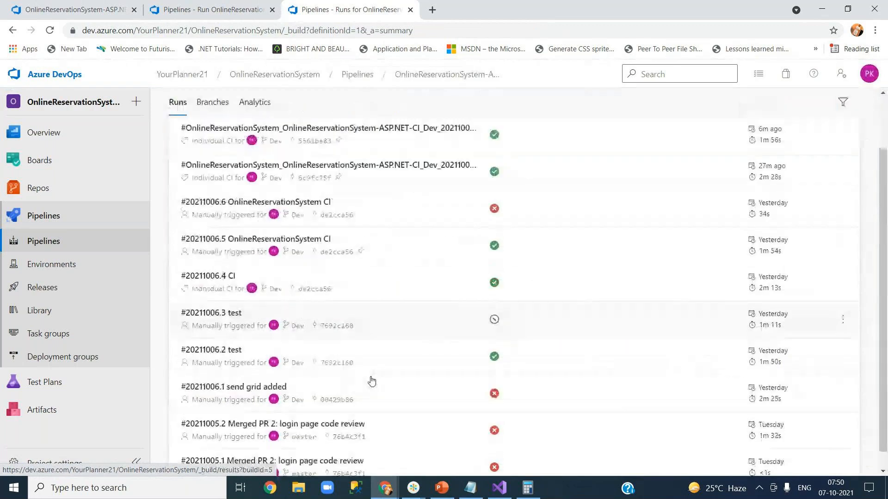
left_click(213, 332)
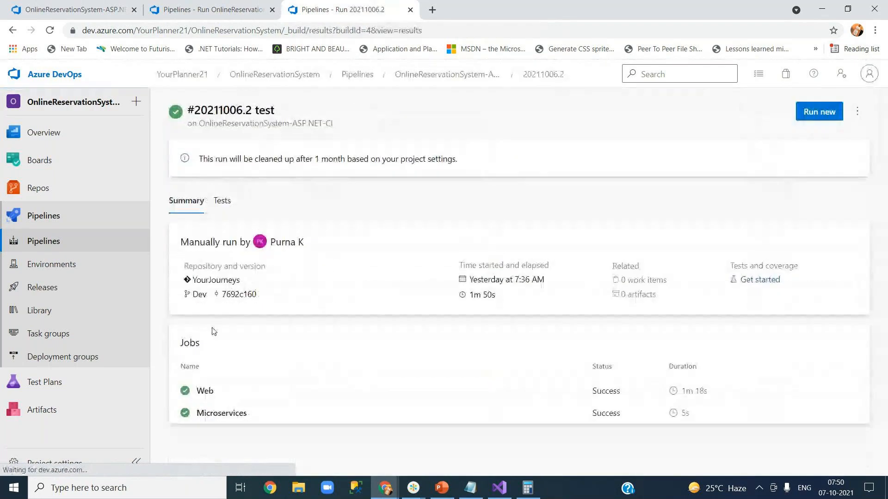
left_click(223, 201)
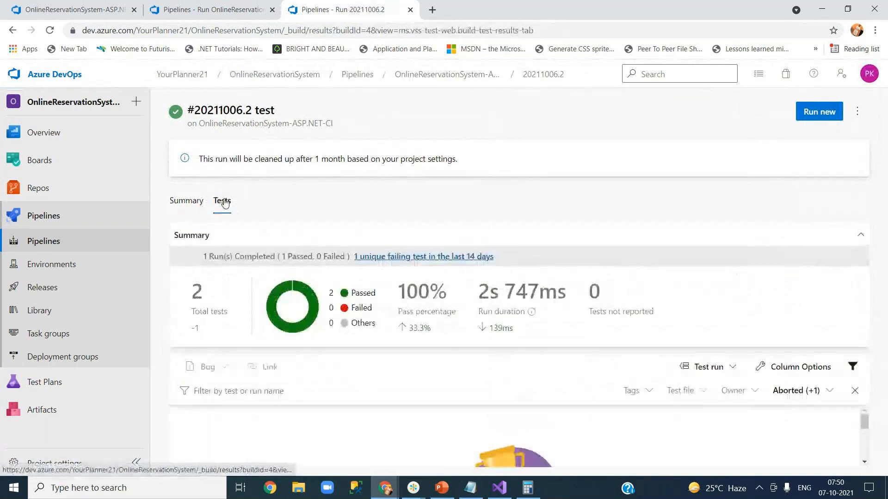
left_click(191, 201)
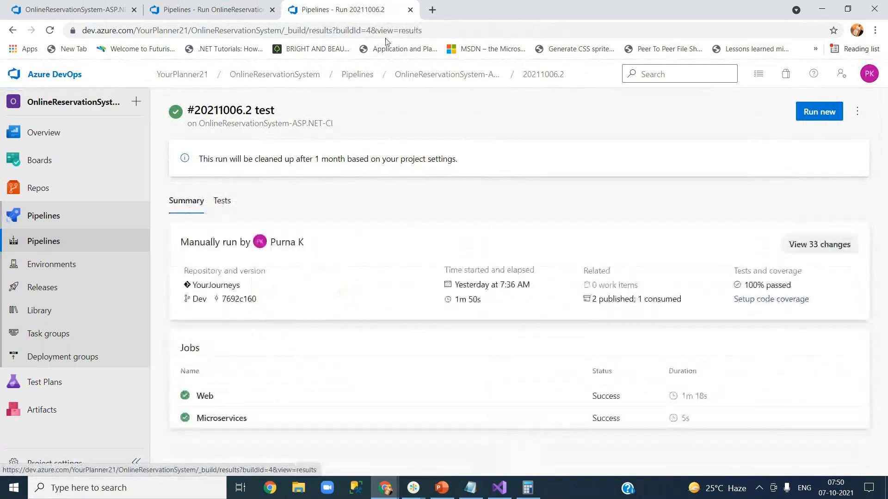
left_click(410, 9)
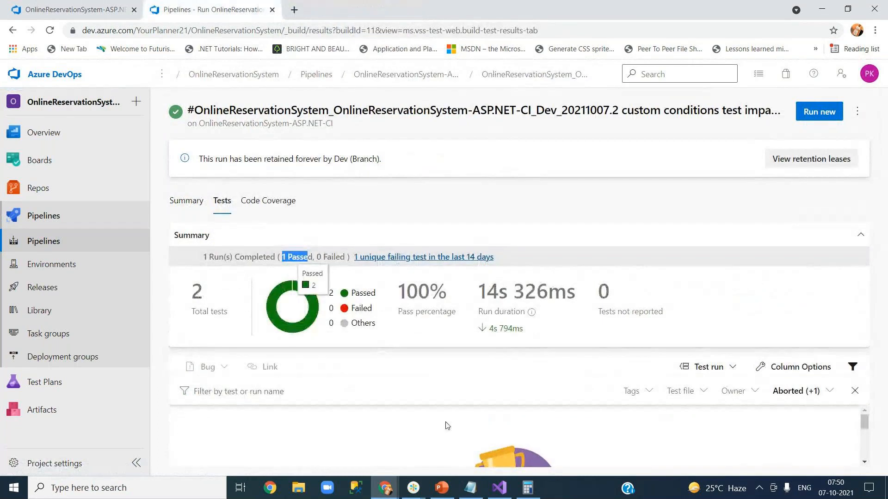
Step: Switch to Visual Studio and revisit the Contact test method in HomeControllerTest.cs
mouse_move(505, 494)
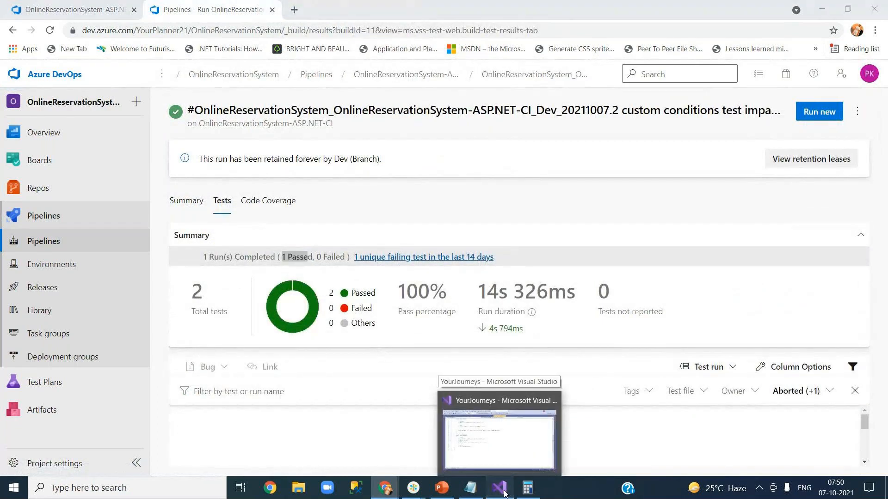
left_click(504, 493)
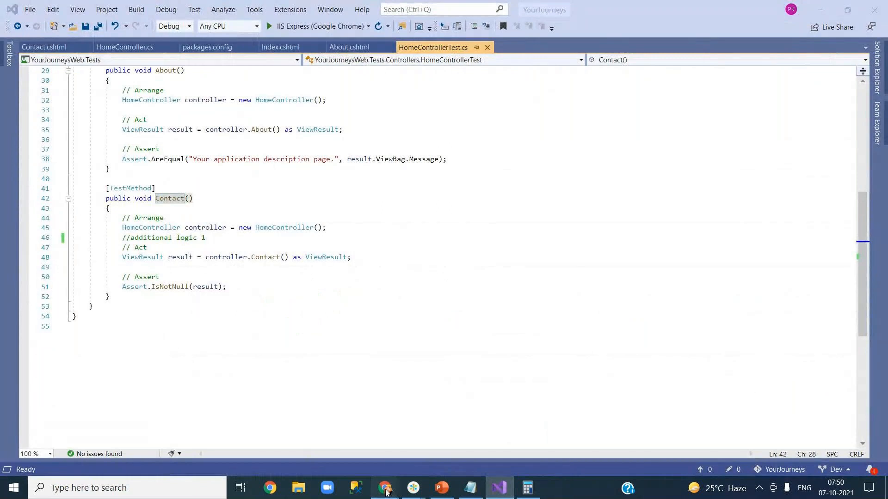
mouse_move(396, 484)
left_click(291, 444)
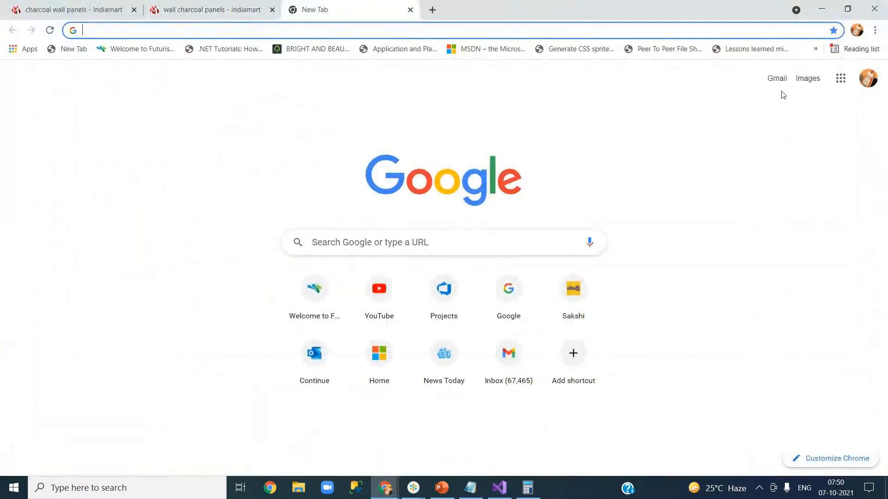
left_click(821, 10)
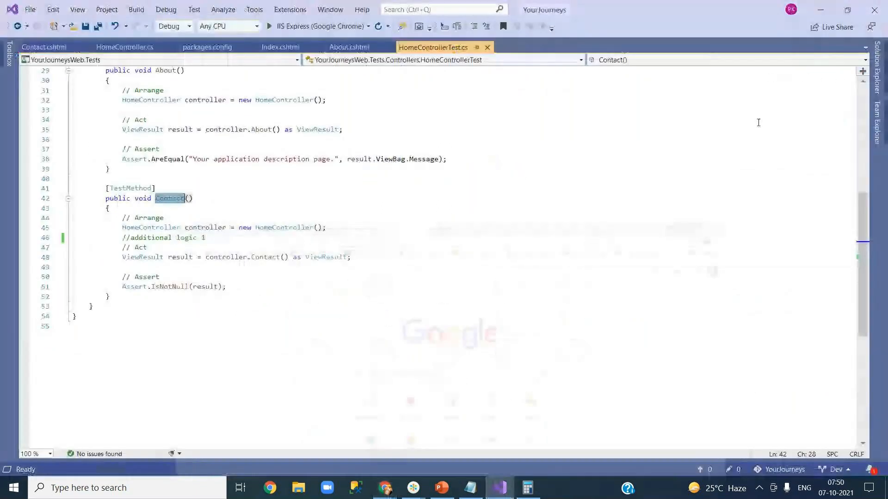
left_click(340, 198)
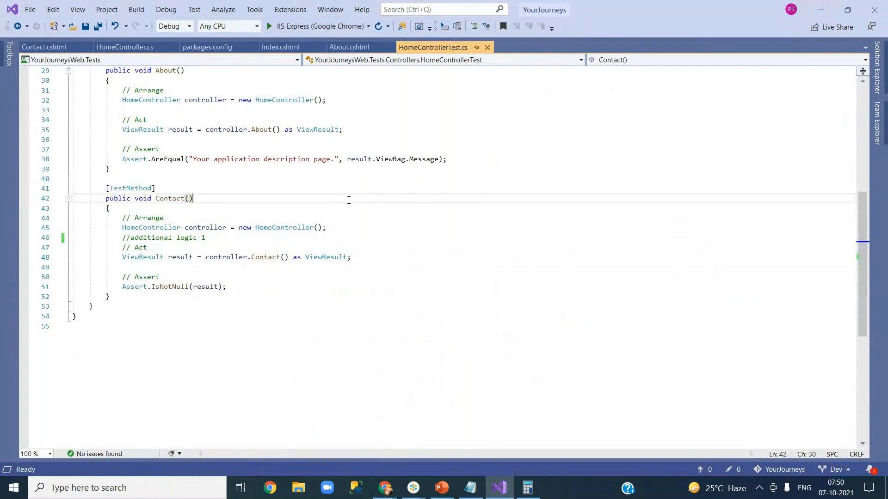
Step: Return to the Azure DevOps window in Chrome and open the newest run's summary
left_click(385, 488)
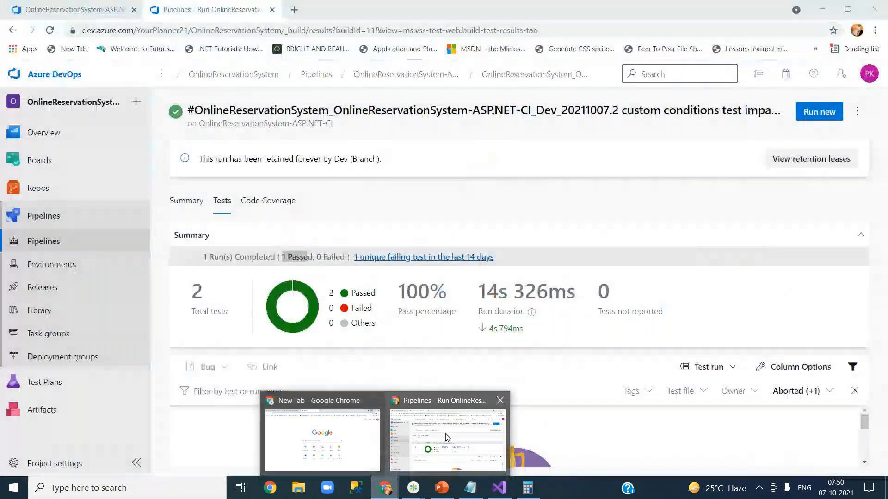
left_click(447, 440)
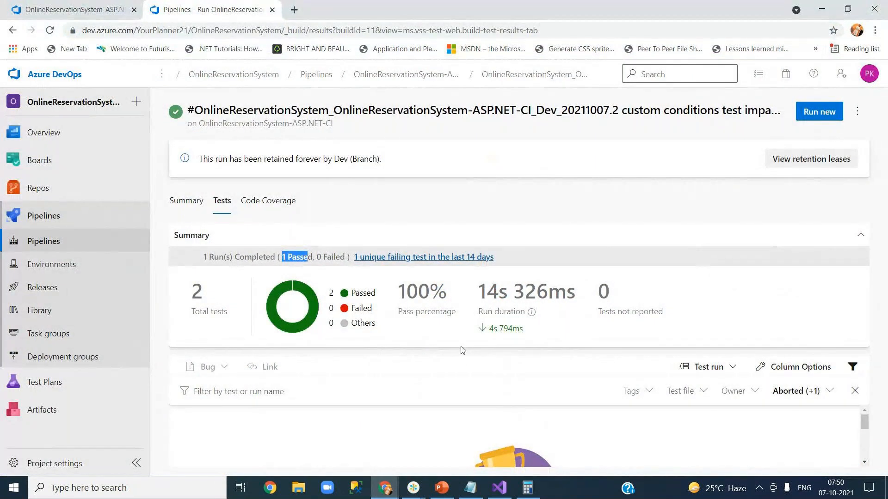
left_click(431, 323)
left_click(494, 80)
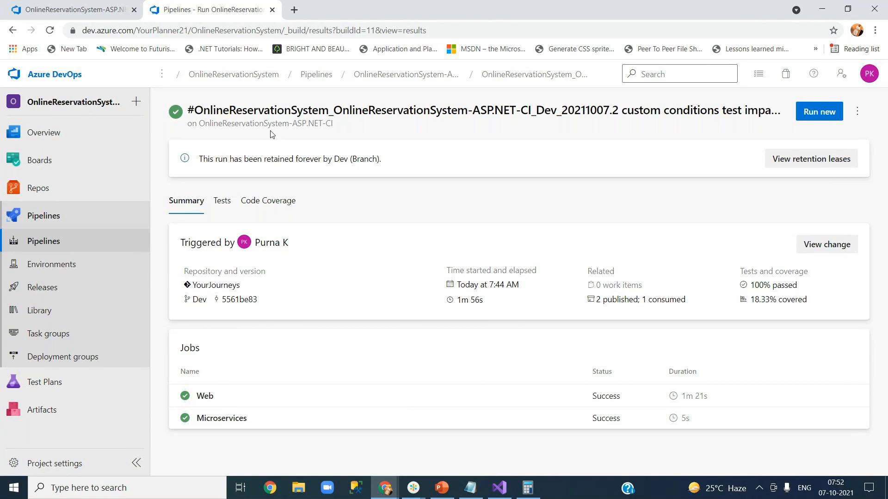
Step: Review the pipeline's continuous integration triggers, check the Contact test method in Visual Studio, and return to Azure DevOps
left_click(59, 17)
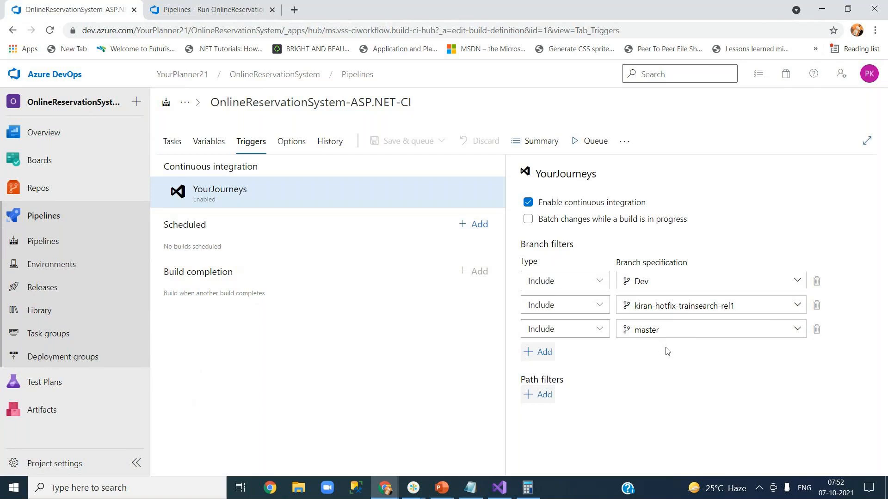
left_click(498, 495)
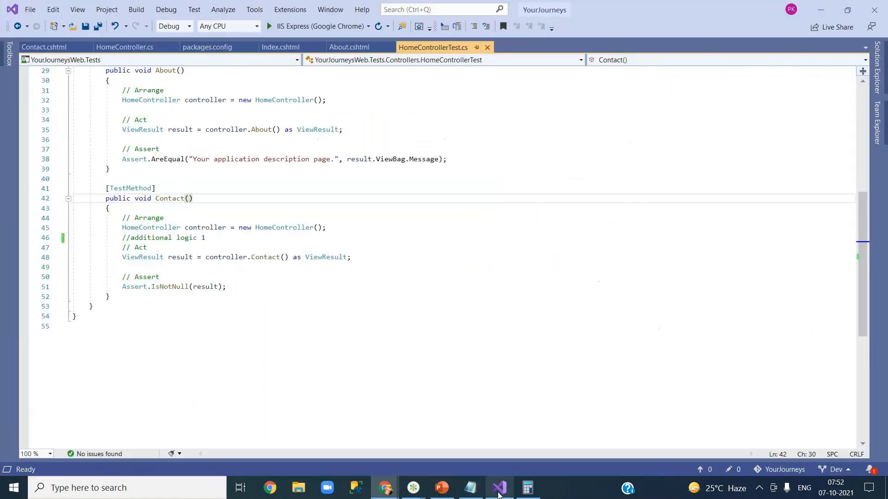
left_click(393, 234)
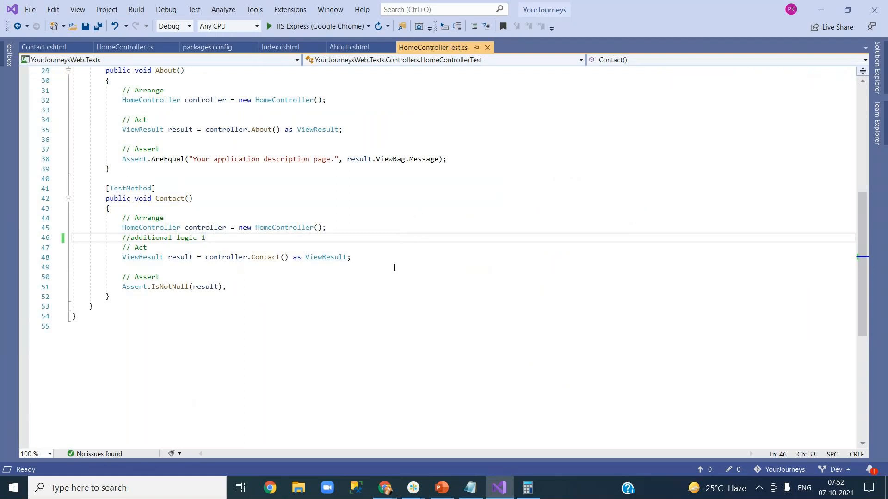
left_click(499, 483)
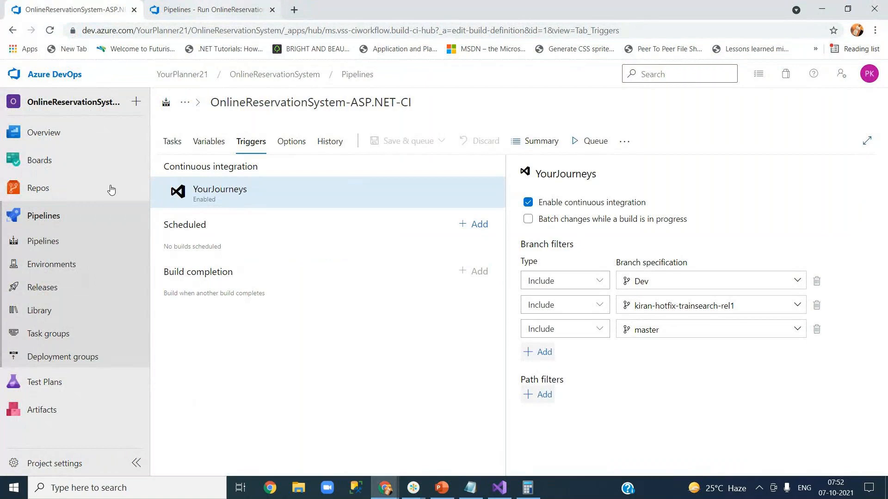
Step: Open the YourJourneys repository in a new browser tab and display HomeController.cs from YourJourneysWeb/Controllers
right_click(67, 247)
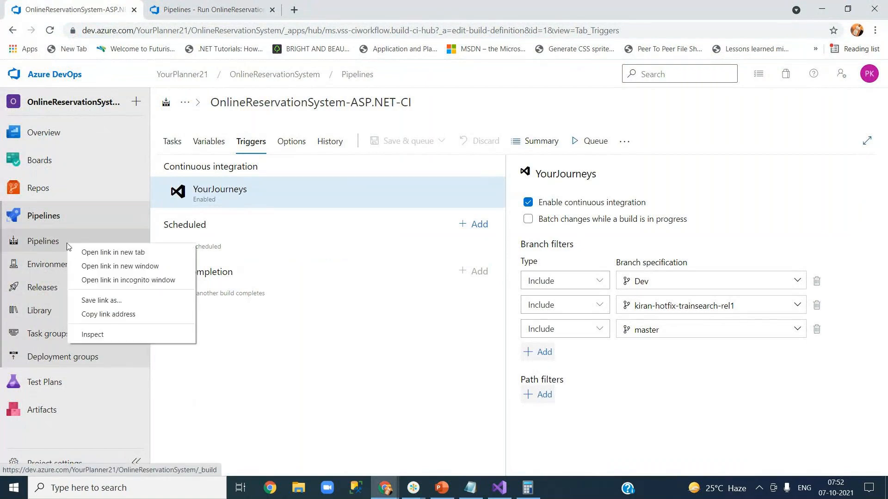
left_click(348, 363)
mouse_move(63, 191)
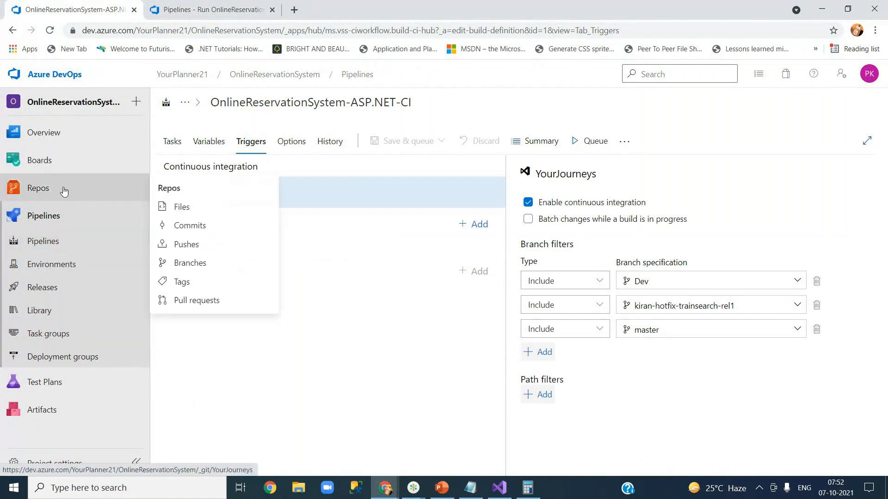
middle_click(64, 191)
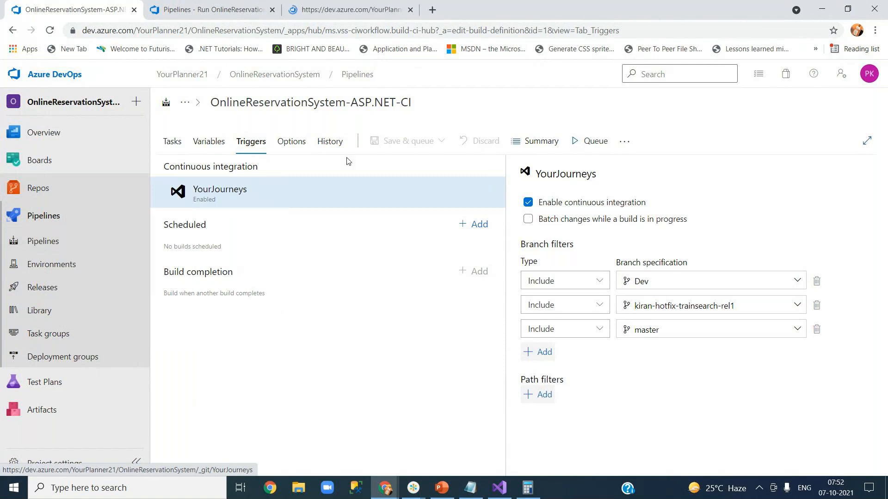
left_click(352, 14)
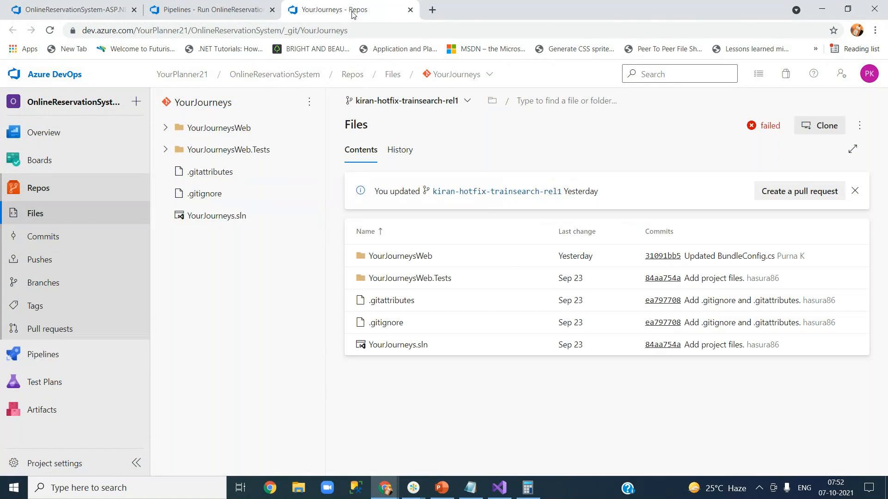
left_click(166, 128)
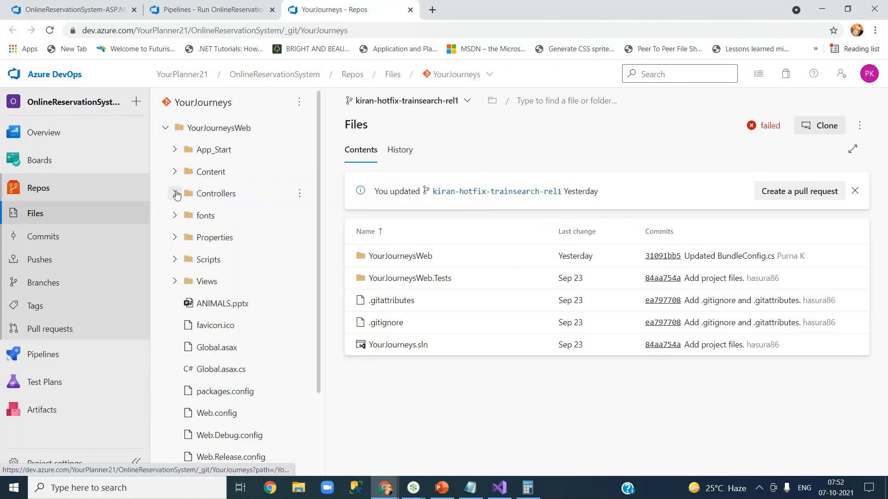
left_click(176, 193)
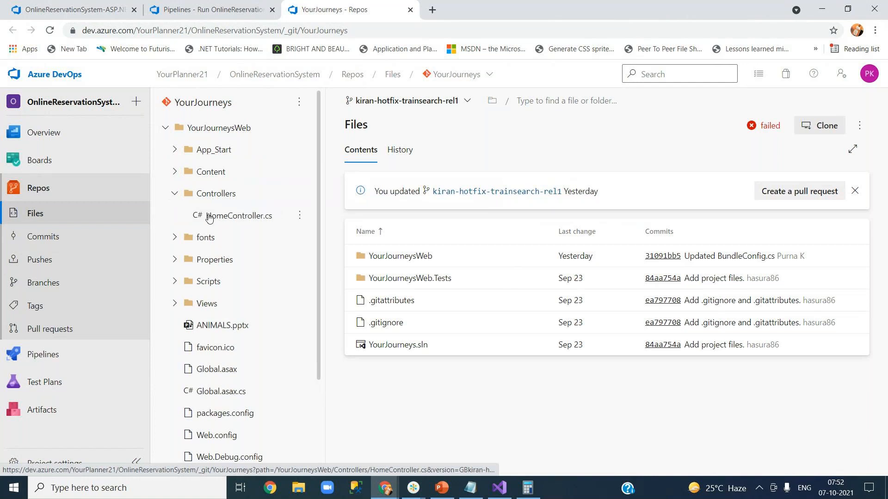
left_click(226, 217)
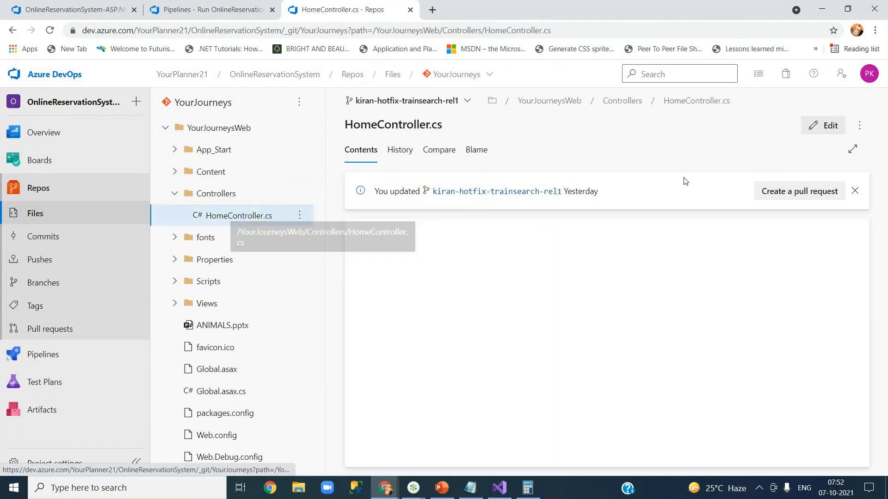
Step: Edit HomeController.cs on the kiran-hotfix-trainsearch-rel1 branch, adding the comment "//testing custom conditions" at the start of the Index action
left_click(830, 125)
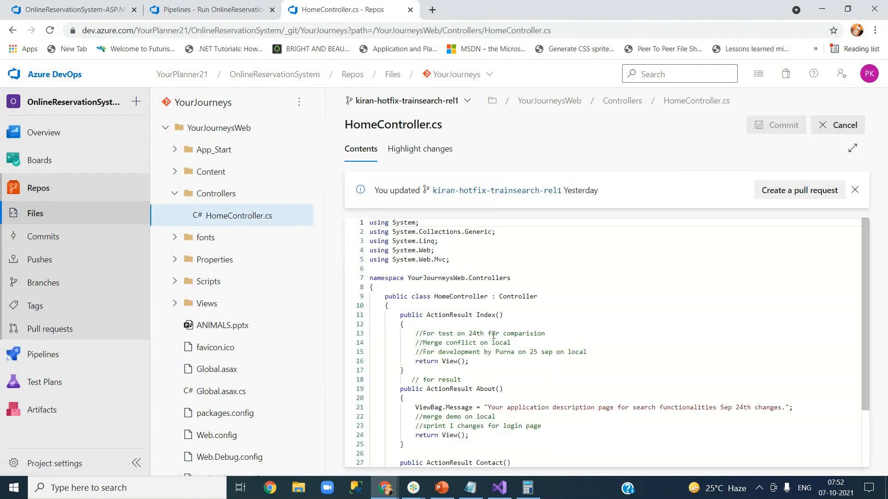
left_click(425, 326)
key("Return")
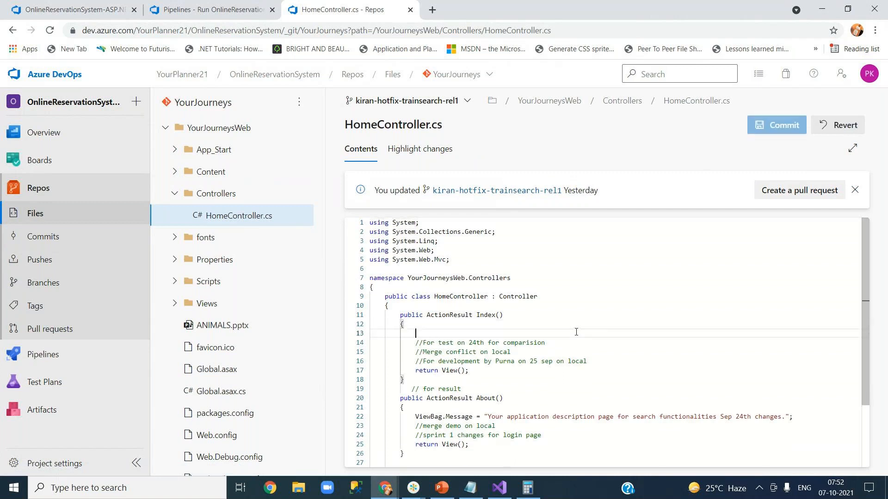
type("//testi")
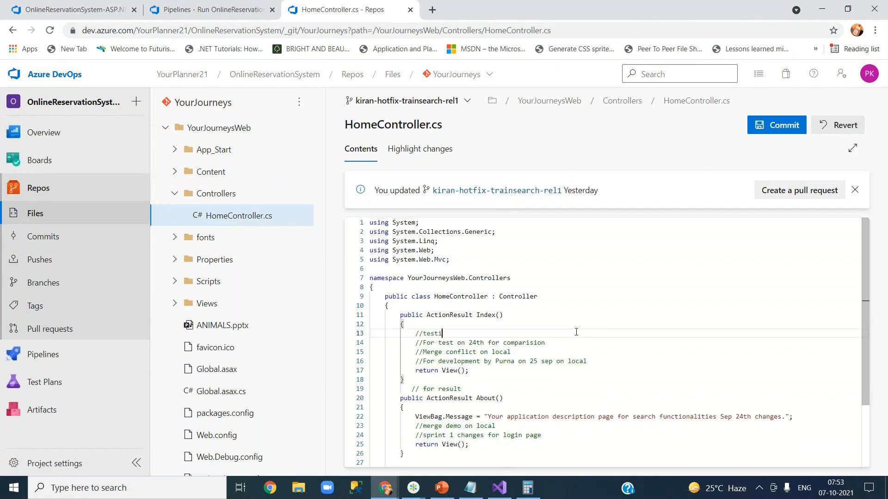
type("ng custom conditions")
left_click(577, 300)
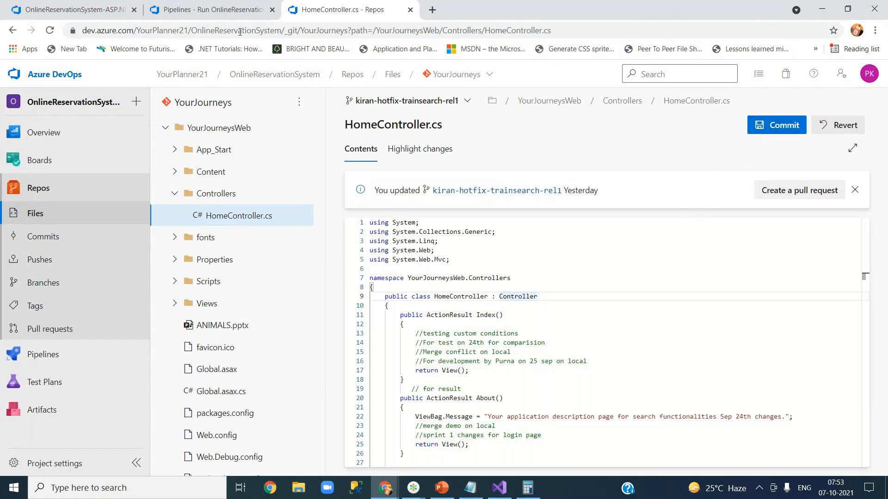
Step: Review the list of OnlineReservationSystem-ASP.NET-CI runs
left_click(219, 10)
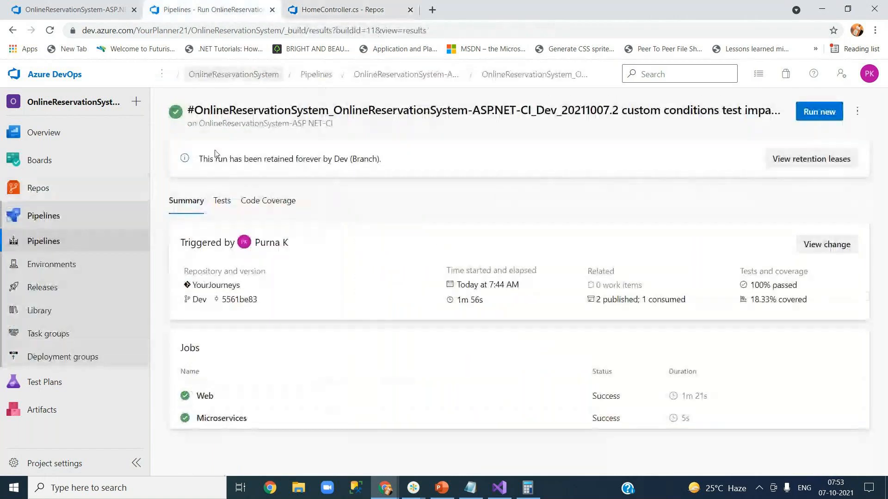
left_click(413, 80)
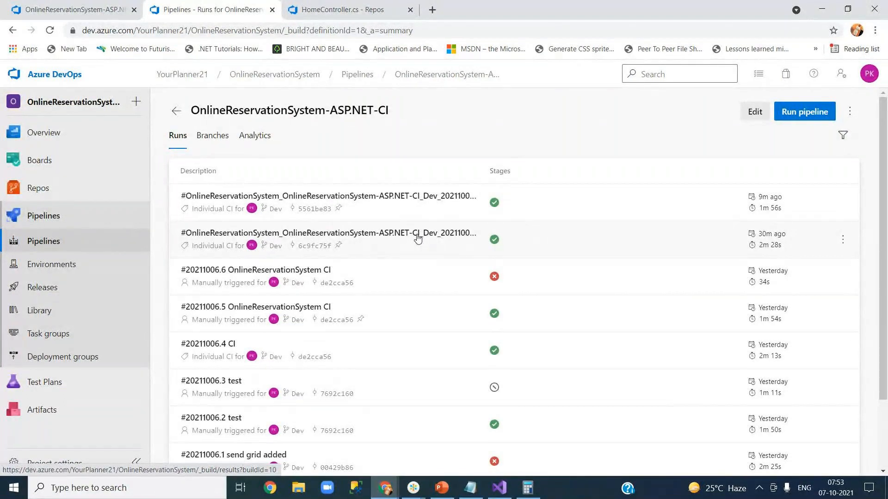
left_click(342, 9)
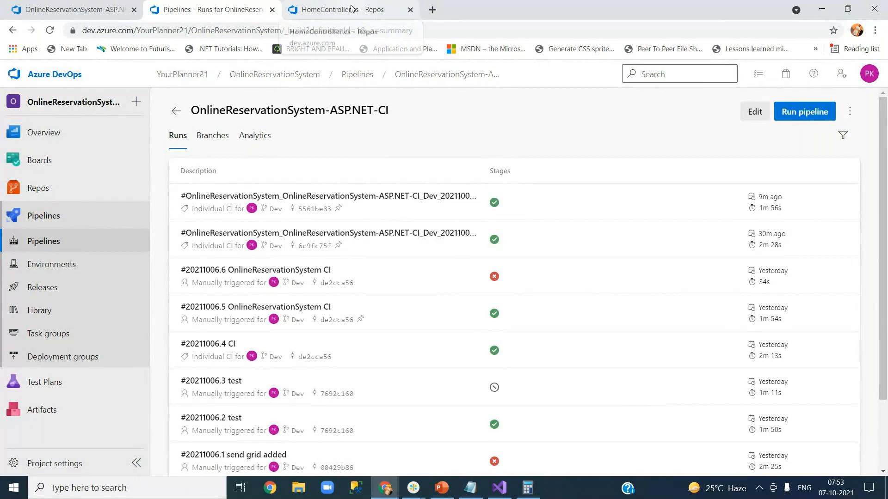
left_click(213, 9)
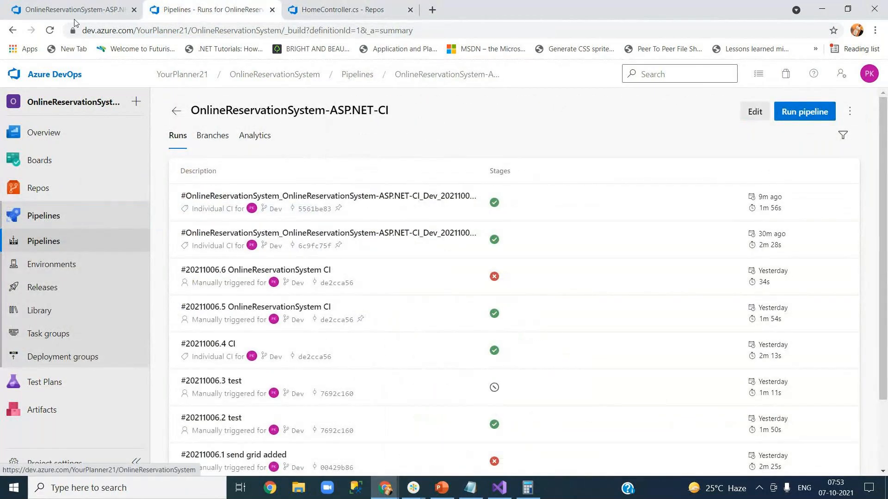
Step: Review the tasks and the continuous integration branch filters in the OnlineReservationSystem-ASP.NET-CI pipeline definition
left_click(93, 10)
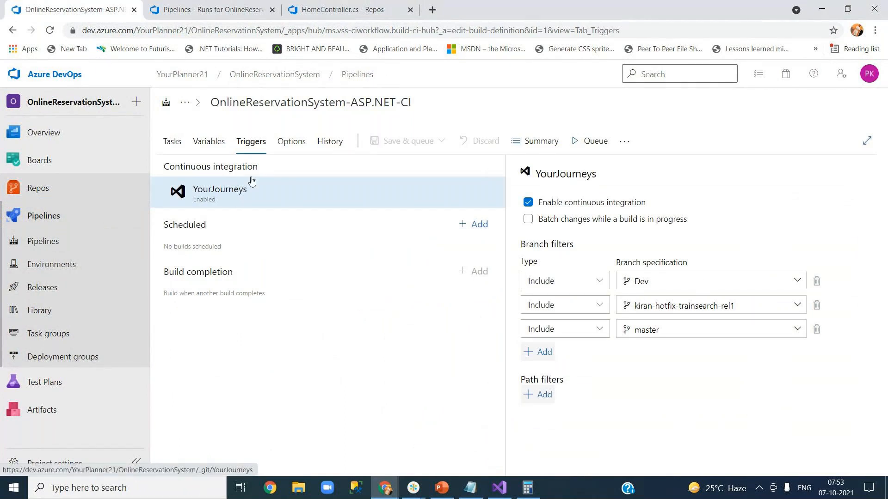
left_click(174, 143)
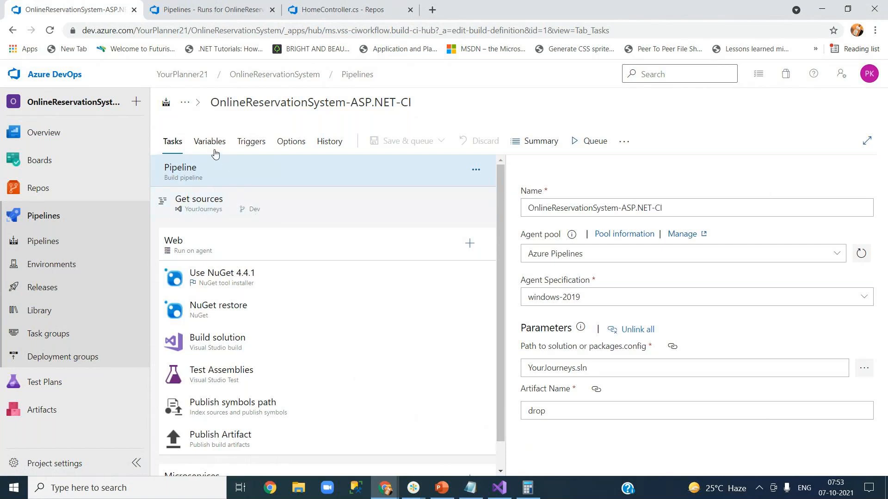
left_click(251, 144)
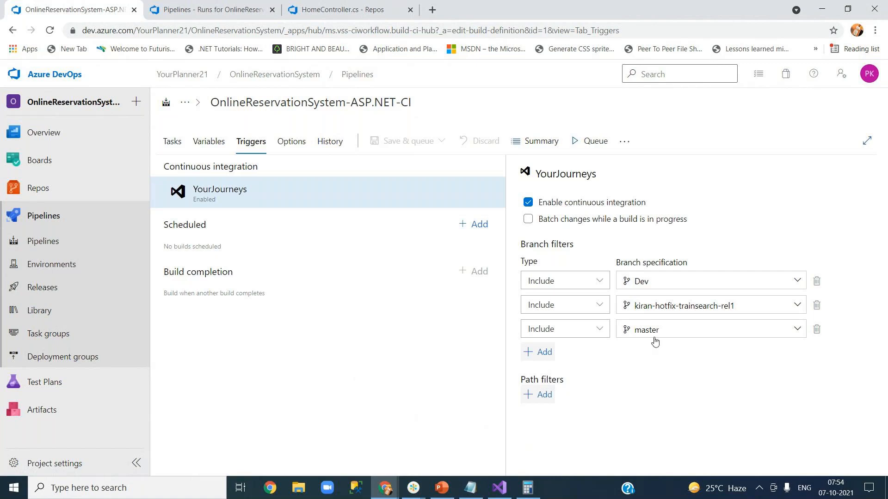
Step: Switch HomeController.cs in the repository to the master branch, discarding the unsaved changes
left_click(333, 17)
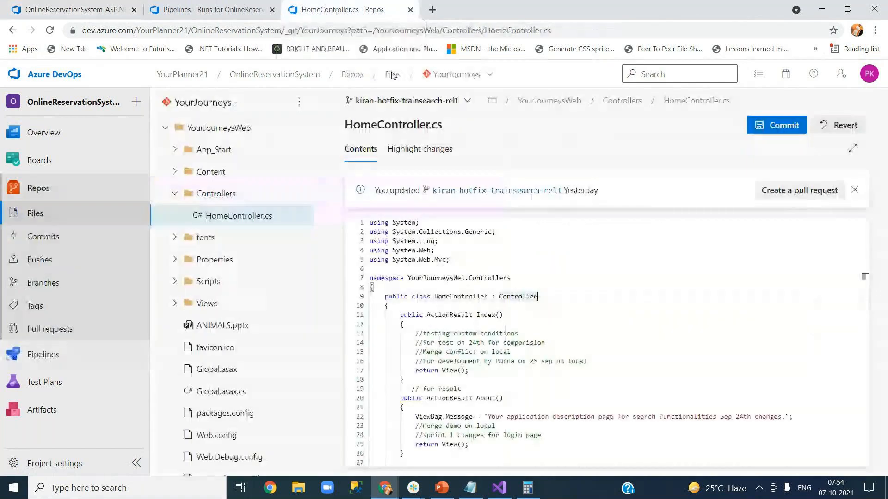
left_click(643, 325)
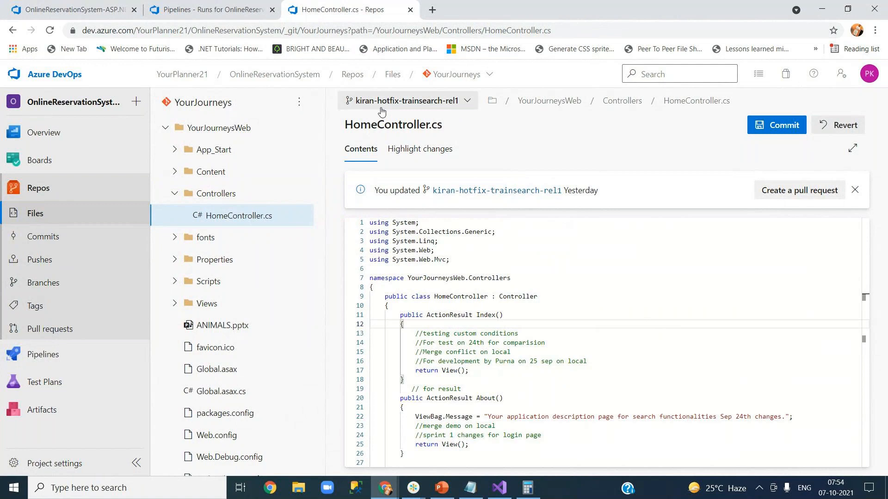
left_click(464, 101)
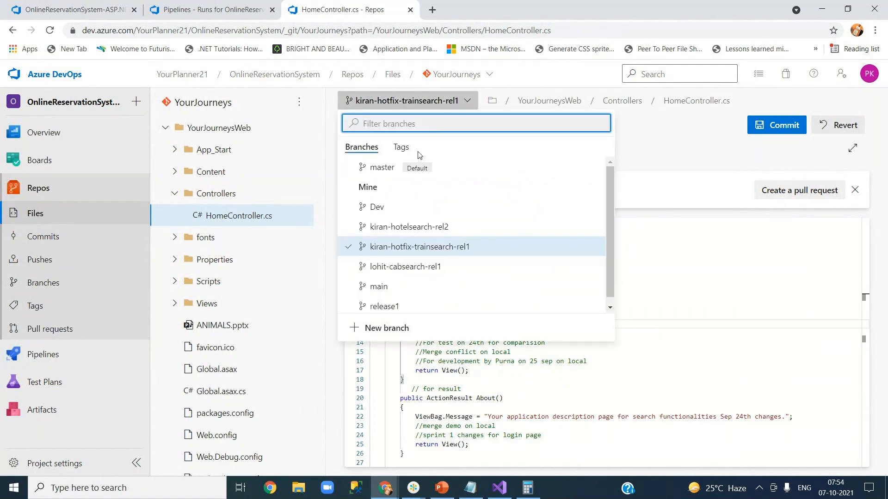
left_click(392, 168)
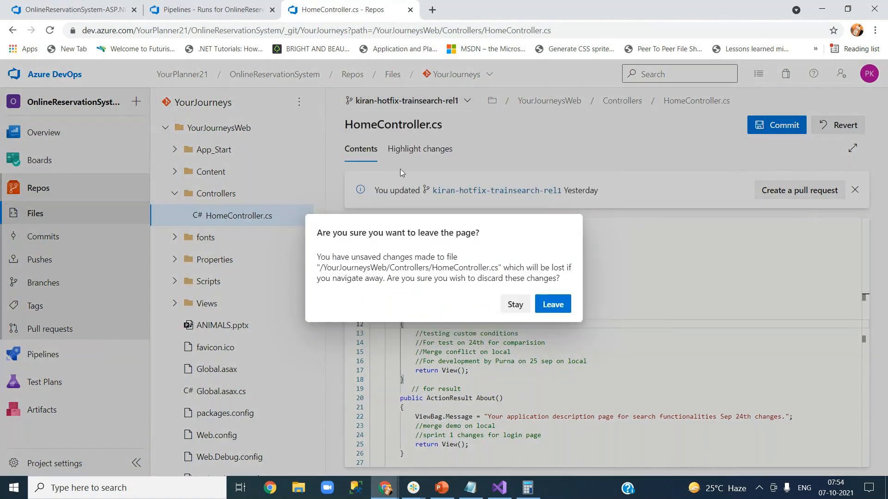
left_click(548, 309)
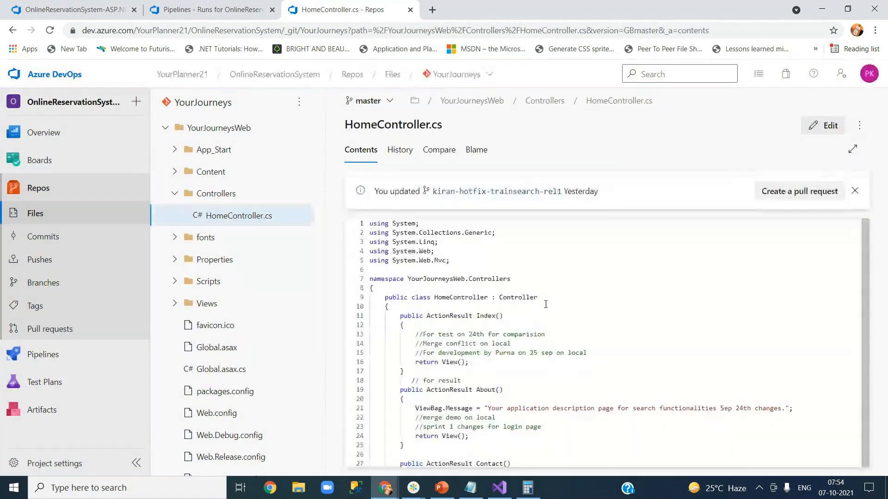
Step: Edit HomeController.cs on master, adding the comment "//testing custom cond" at the start of the Index action
left_click(442, 329)
key("Return")
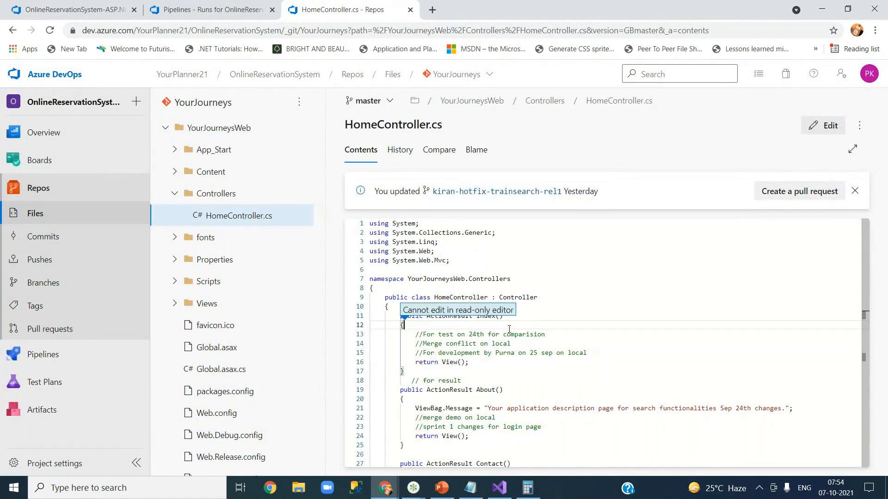
left_click(822, 125)
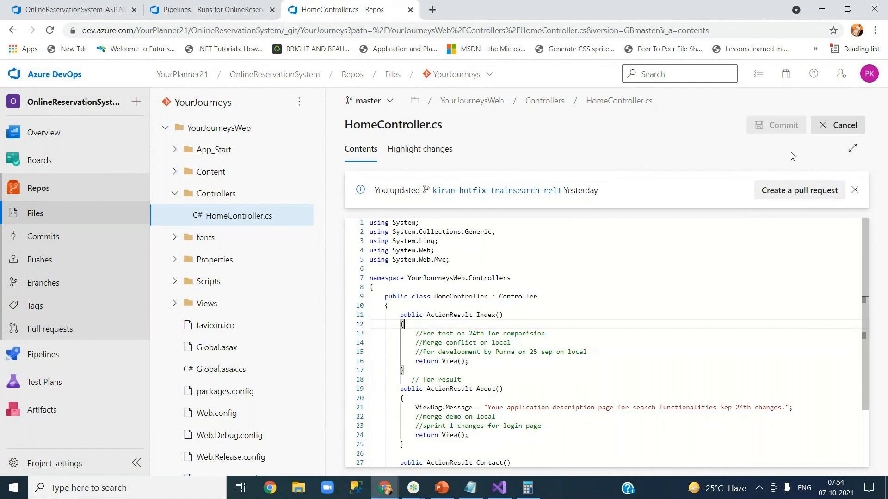
key("Return")
type("//testing")
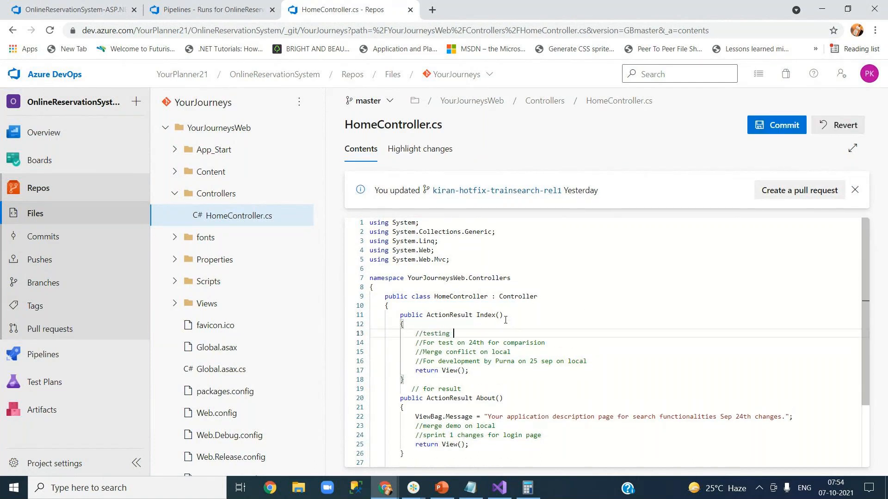
type(" custom cond")
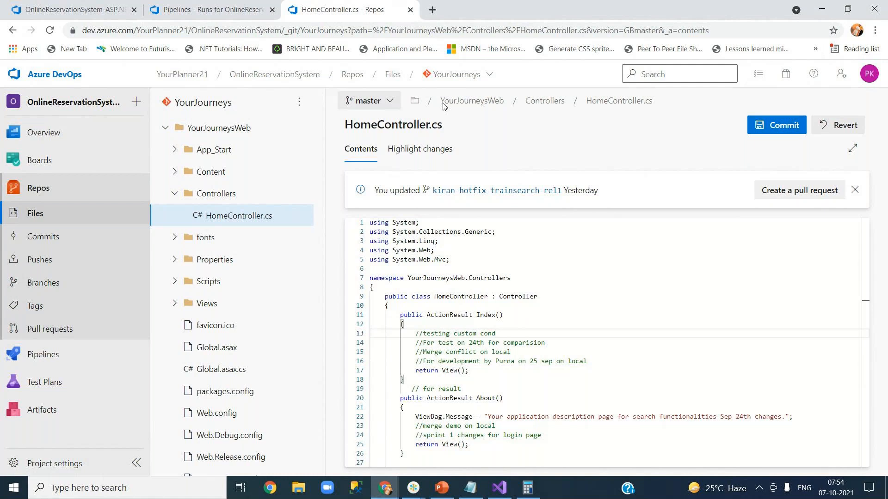
Step: Try to commit the HomeController.cs edit directly to master, close the commit form, and return to the pipeline's trigger settings
left_click(770, 125)
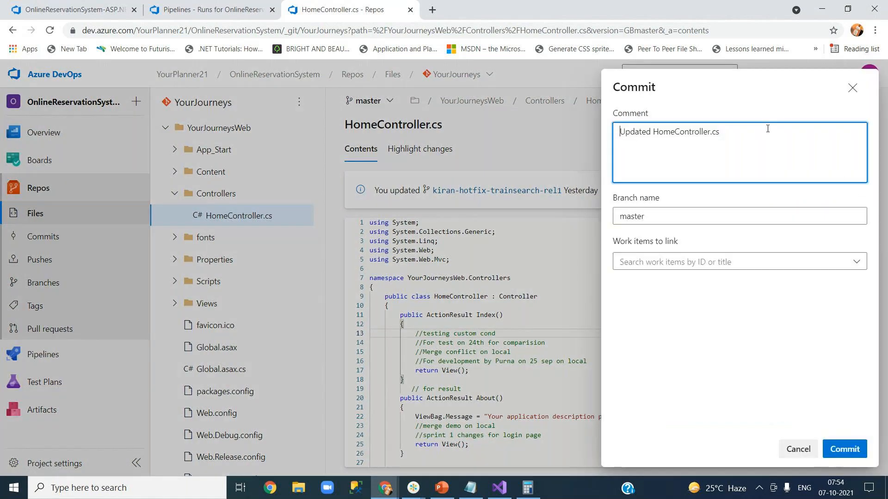
left_click(845, 449)
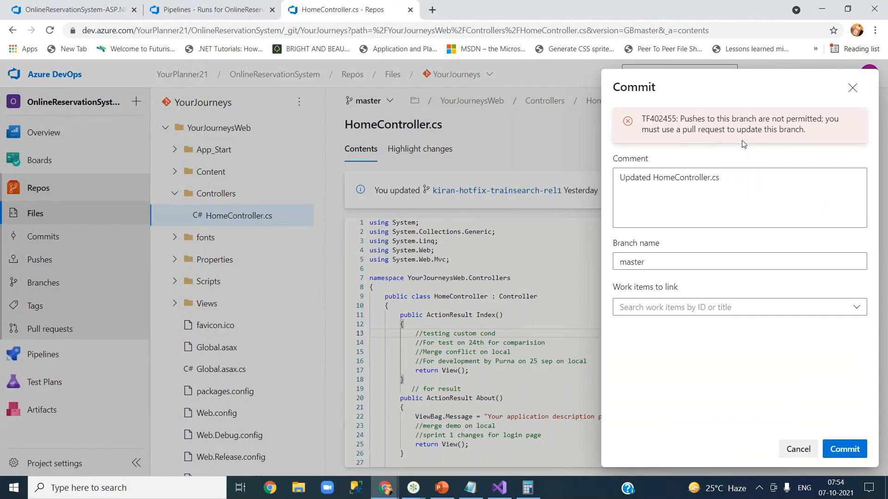
left_click(857, 93)
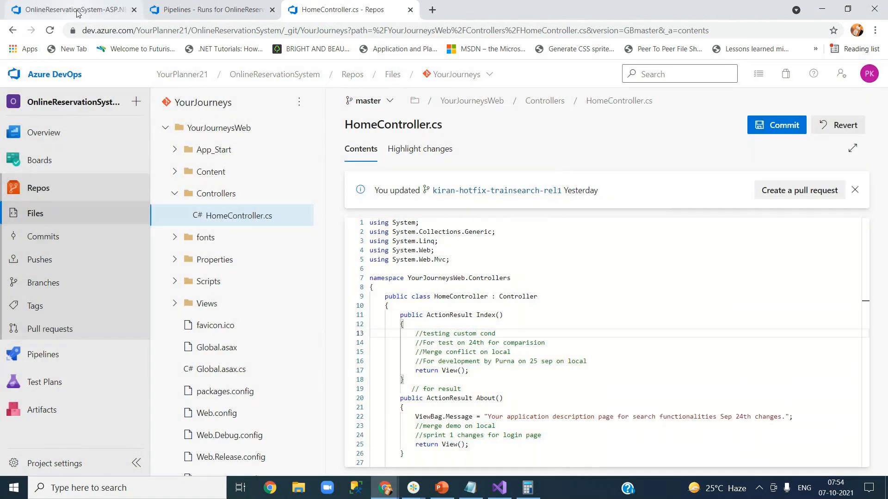
left_click(77, 11)
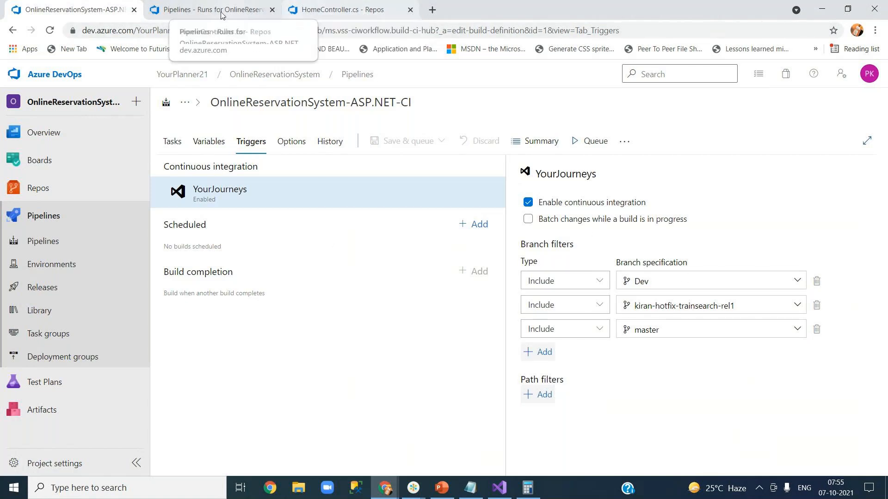
Step: Open the Publish symbols path task in the pipeline and expand its Control Options to reach the custom condition
left_click(171, 141)
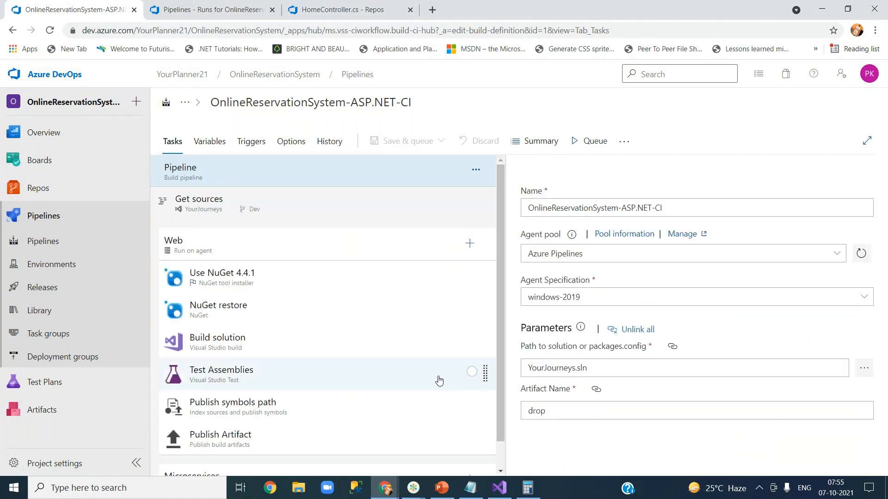
left_click(281, 414)
scroll(694, 314, "down", 6)
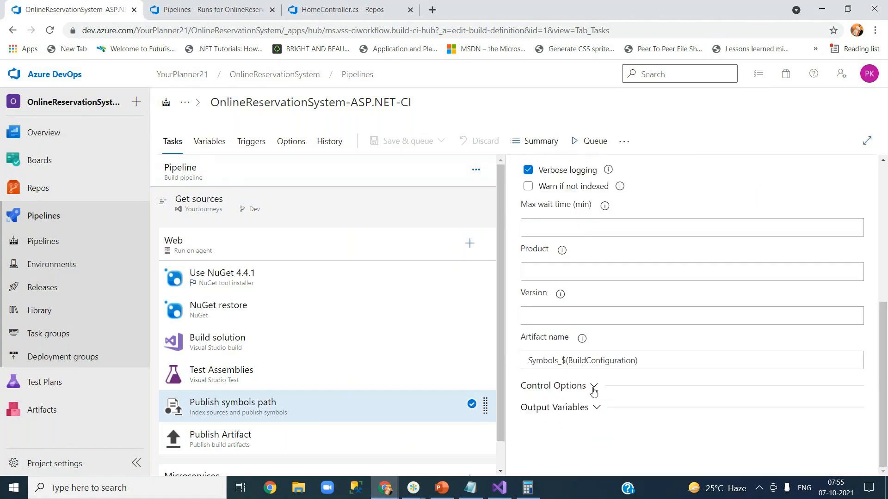
left_click(593, 386)
scroll(693, 324, "down", 4)
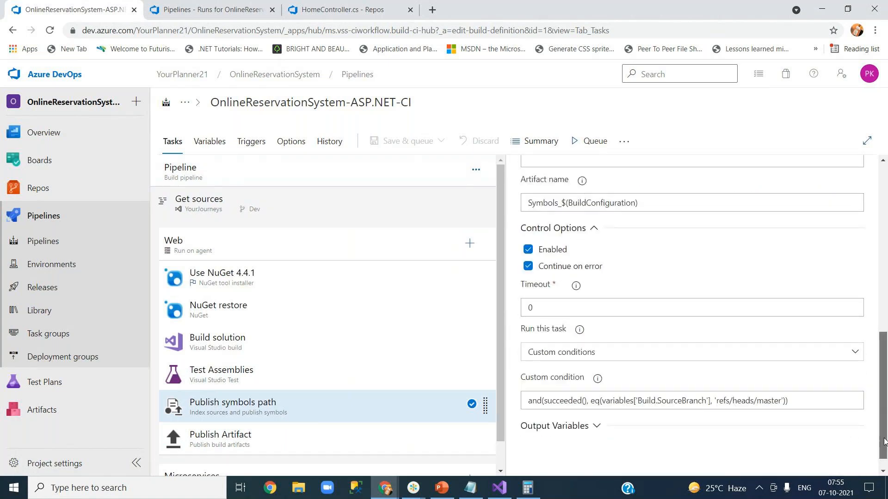
Step: Open the repository's branch list in the pipeline runs browser tab and copy the branch name kiran-hotfix-trainsearch-rel1
left_click(245, 17)
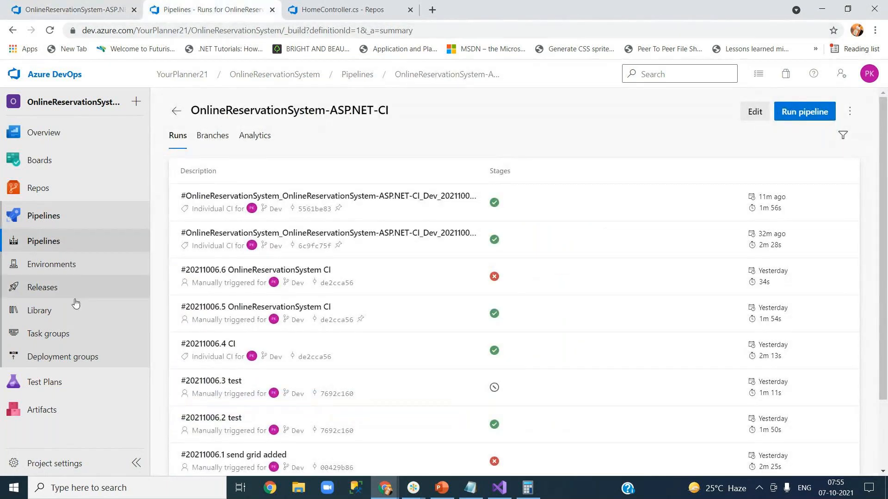
mouse_move(46, 194)
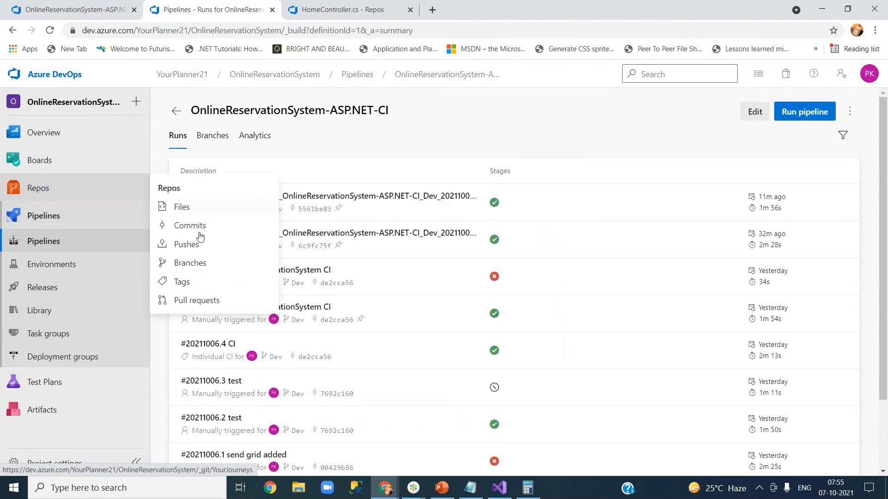
left_click(201, 263)
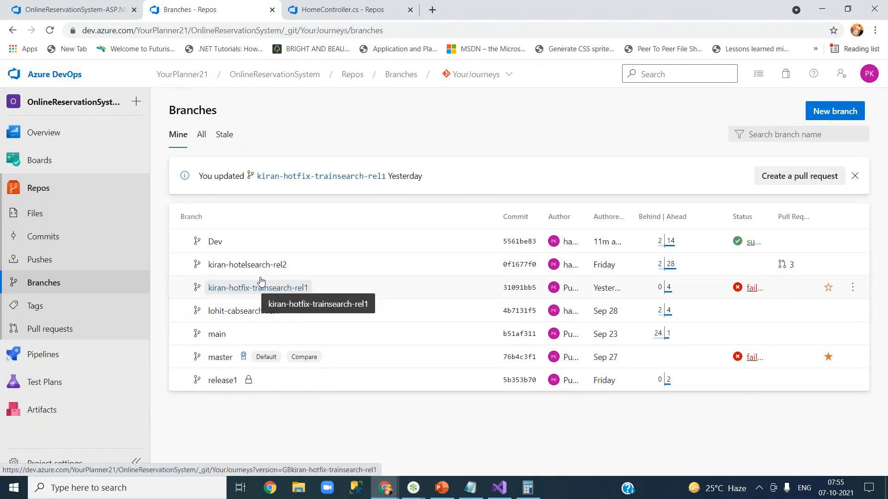
left_click_drag(257, 176, 489, 178)
key("ctrl+c")
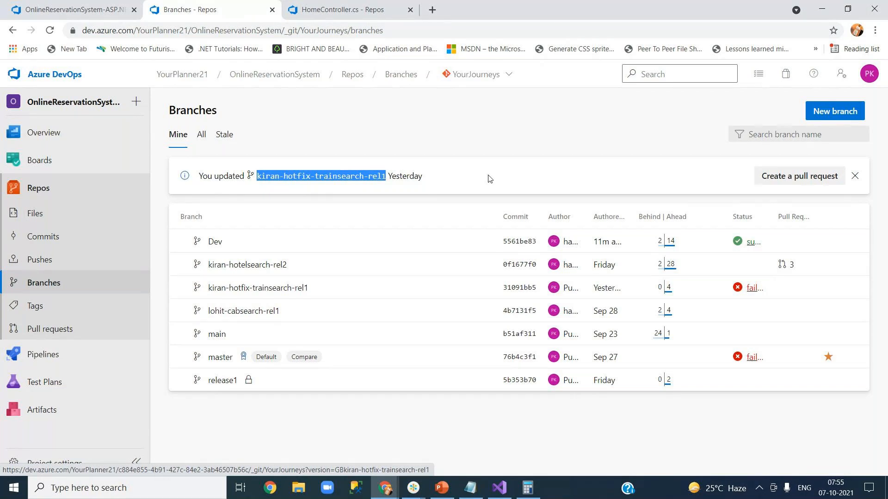
right_click(334, 176)
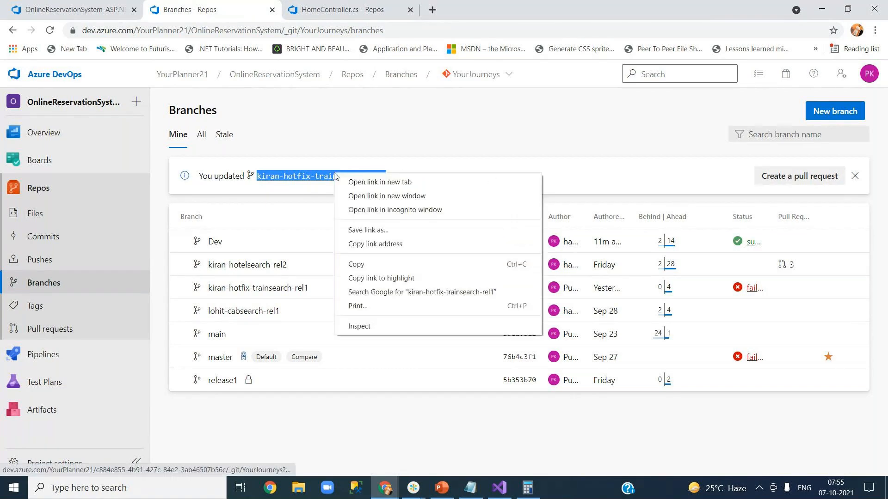
left_click(368, 264)
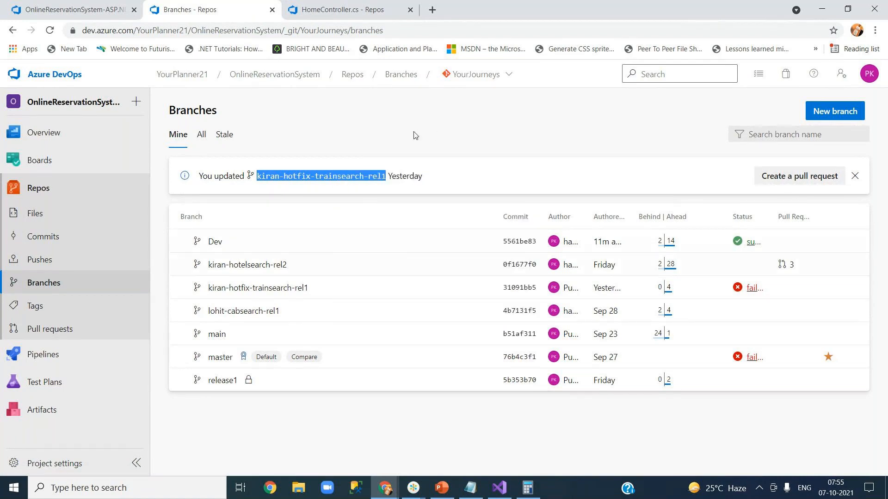
Step: Select master in the task's custom condition, then paste the copied branch name into a new Notepad file and copy it as plain text
left_click(74, 10)
left_click_drag(757, 388, 781, 388)
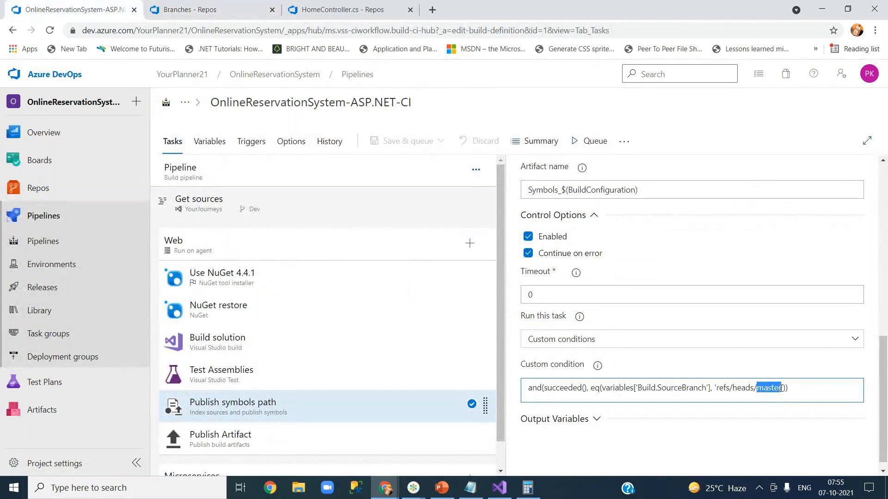
key("super+r")
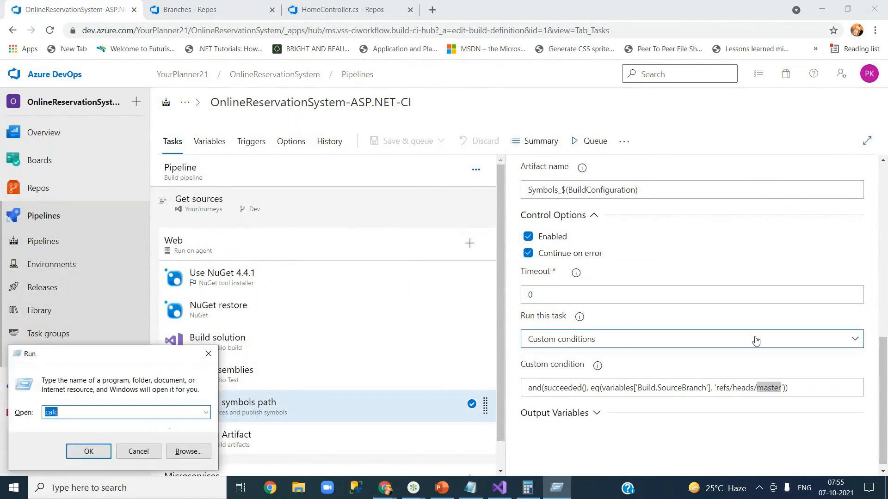
type("notepad")
key("Return")
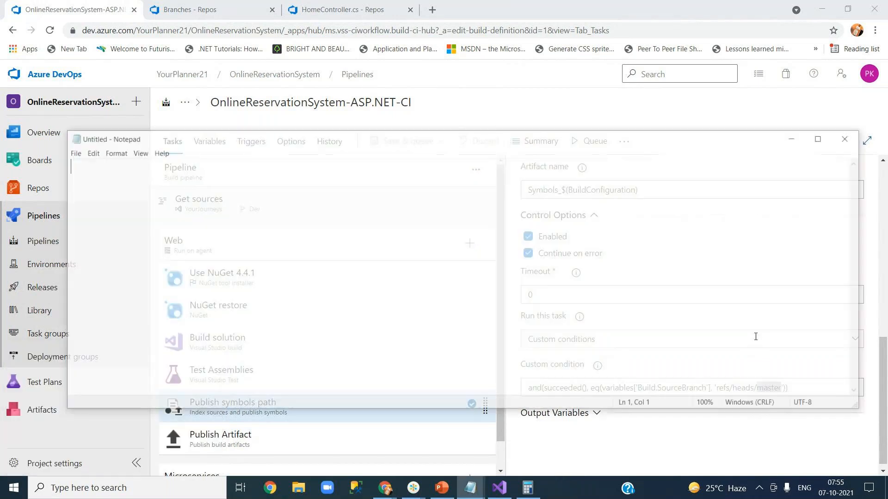
key("ctrl+v")
left_click_drag(276, 166, 62, 175)
key("ctrl+c")
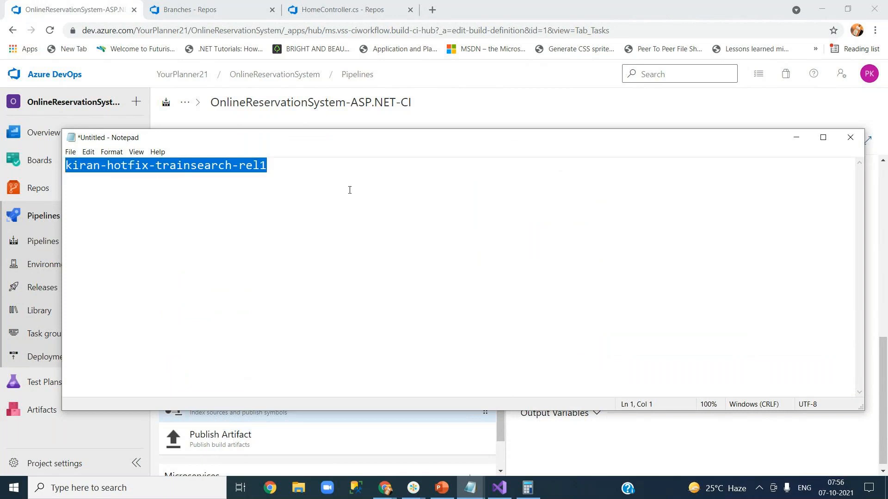
Step: Replace master with kiran-hotfix-trainsearch-rel1 in the Publish symbols path custom condition and save the pipeline without queuing a run
left_click(801, 142)
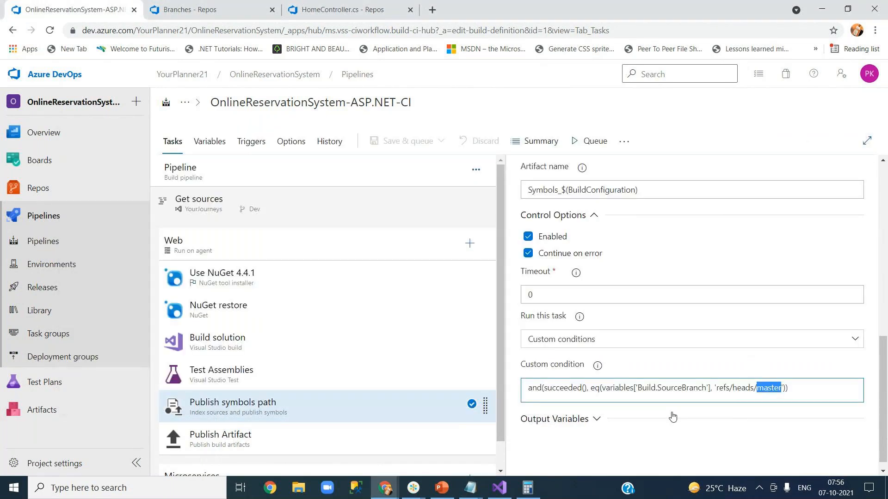
key("ctrl+v")
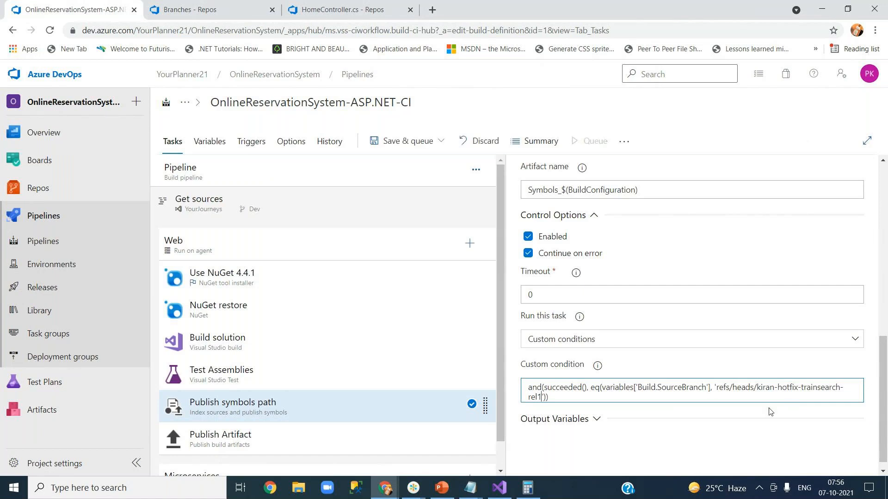
left_click(443, 147)
left_click(390, 184)
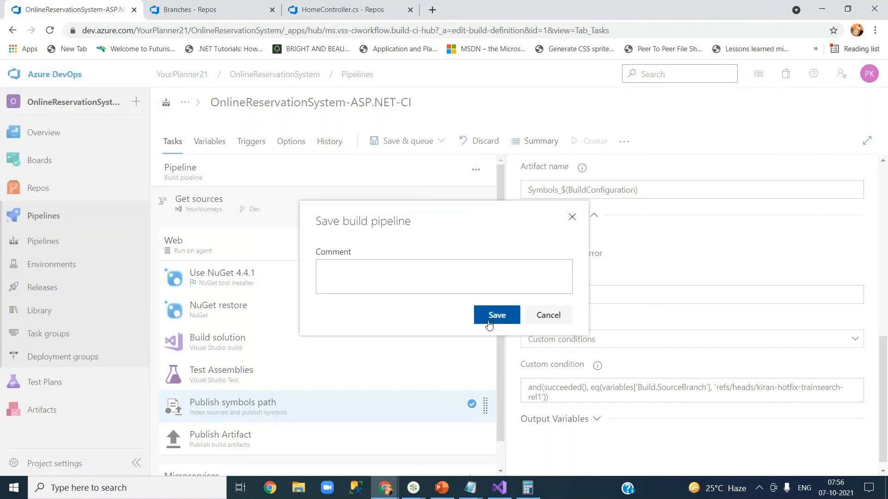
left_click(496, 316)
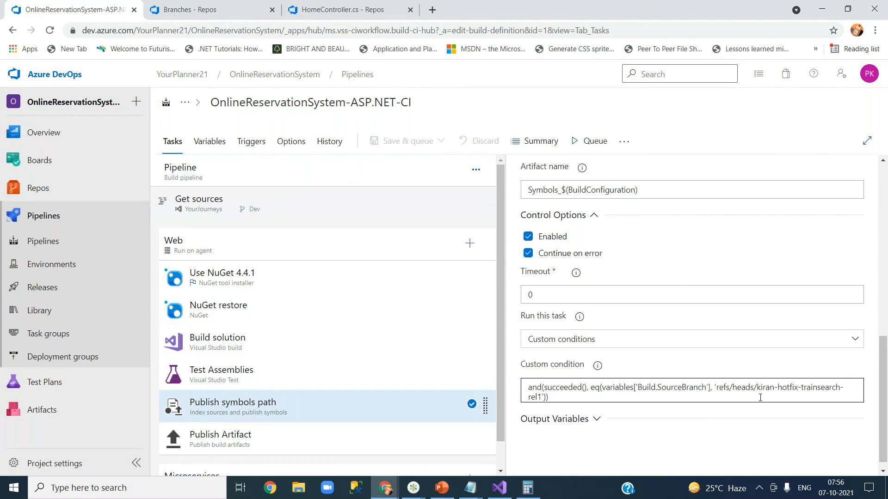
Step: Try again to commit the HomeController.cs edit to master with the default comment, and close the commit form
left_click(324, 10)
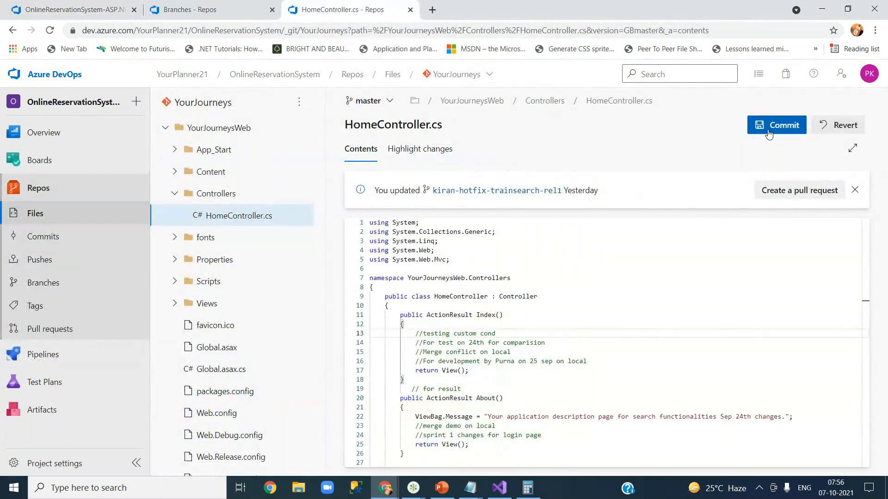
left_click(768, 132)
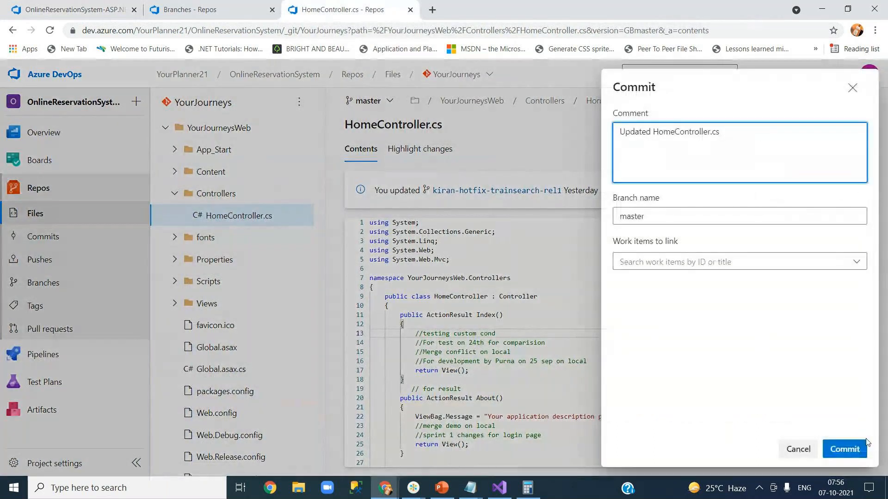
left_click(846, 451)
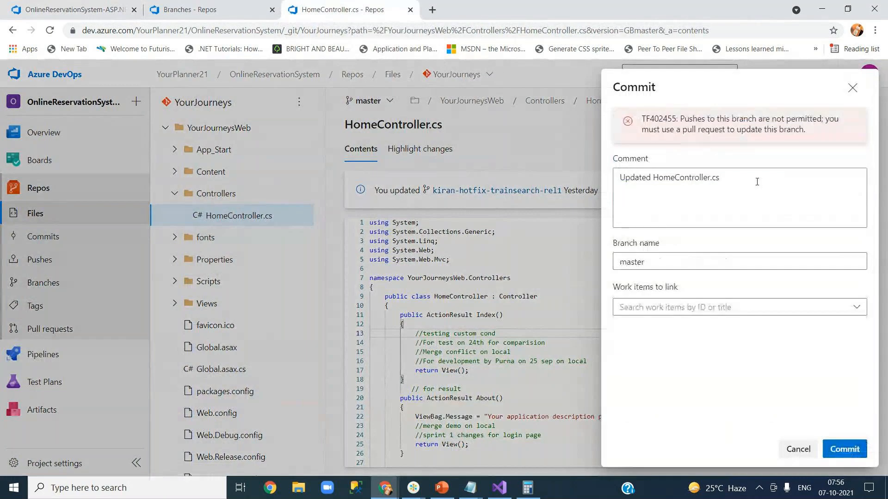
left_click(853, 88)
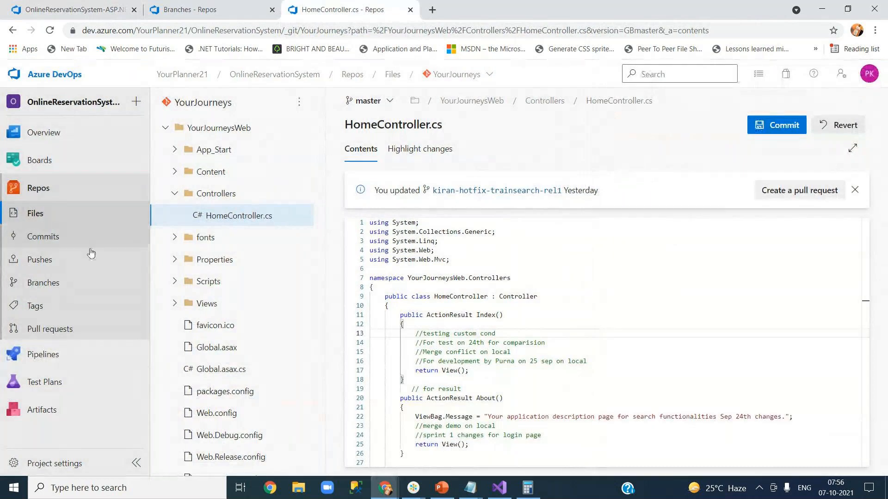
Step: Open the branch list in a new browser tab and view the files of the kiran-hotfix-trainsearch-rel1 branch
right_click(54, 285)
left_click(81, 291)
left_click(471, 10)
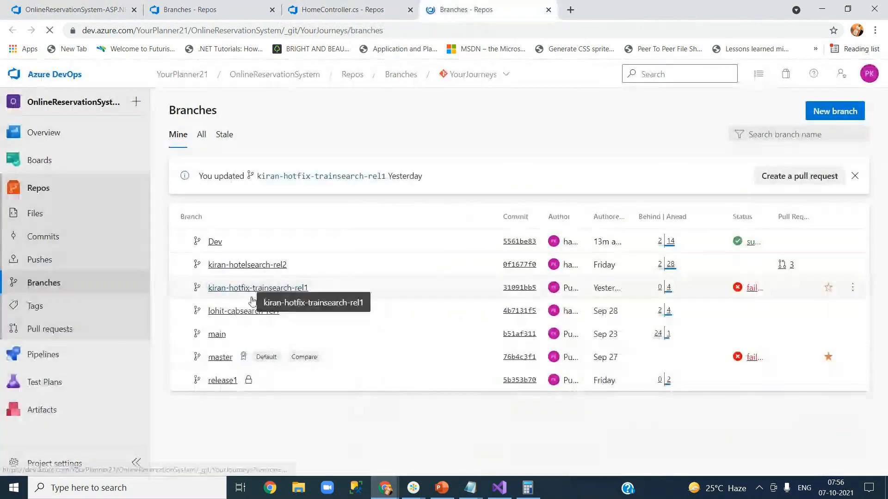
left_click(247, 288)
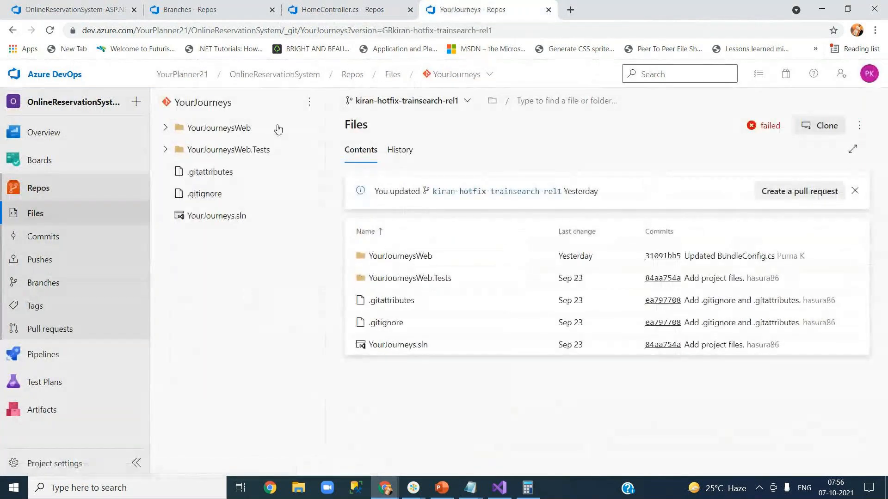
left_click(463, 74)
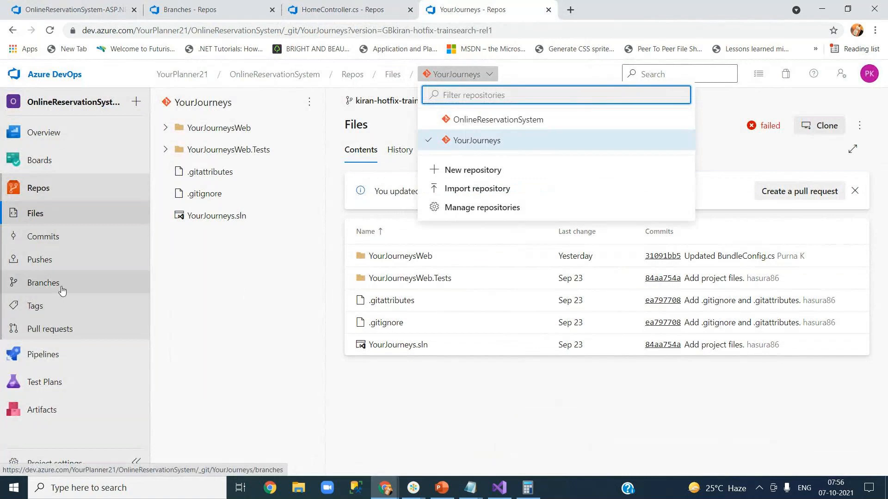
Step: Open the branch policies of kiran-hotfix-trainsearch-rel1 and check which policies, build validations and status checks apply
left_click(60, 285)
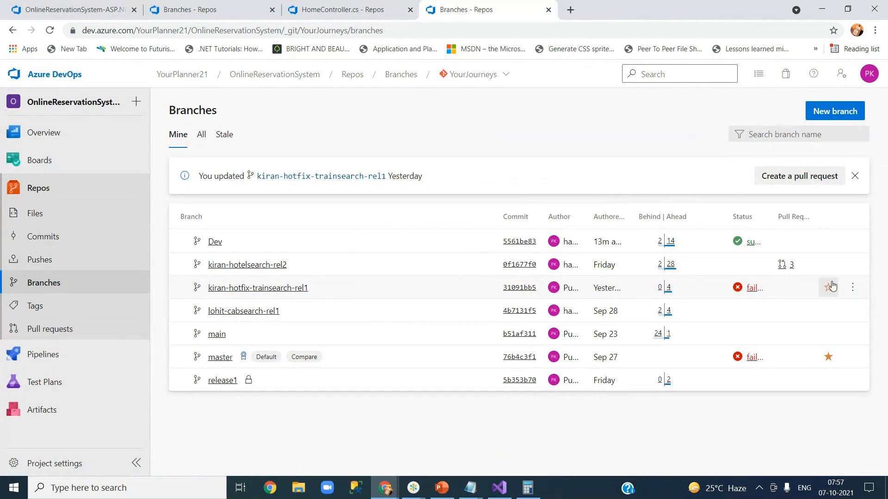
left_click(853, 290)
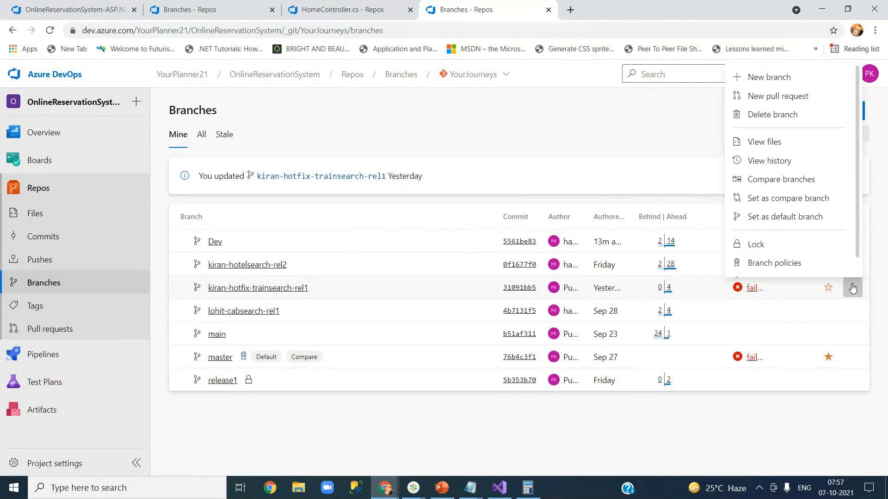
left_click(785, 263)
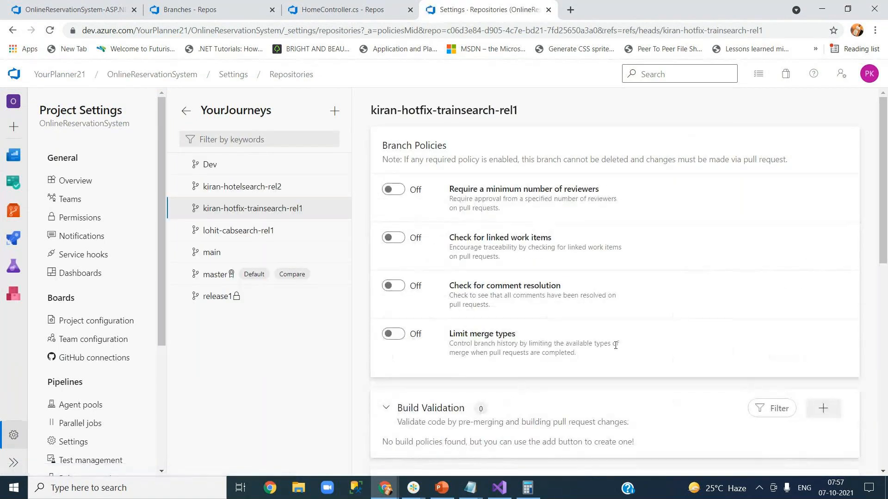
scroll(615, 346, "down", 10)
scroll(880, 379, "up", 1)
left_click_drag(880, 379, 865, 221)
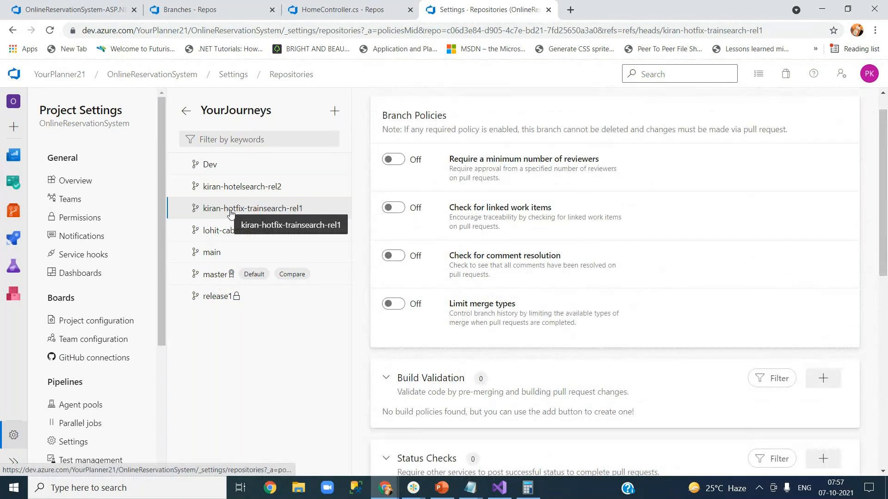
scroll(884, 249, "down", 8)
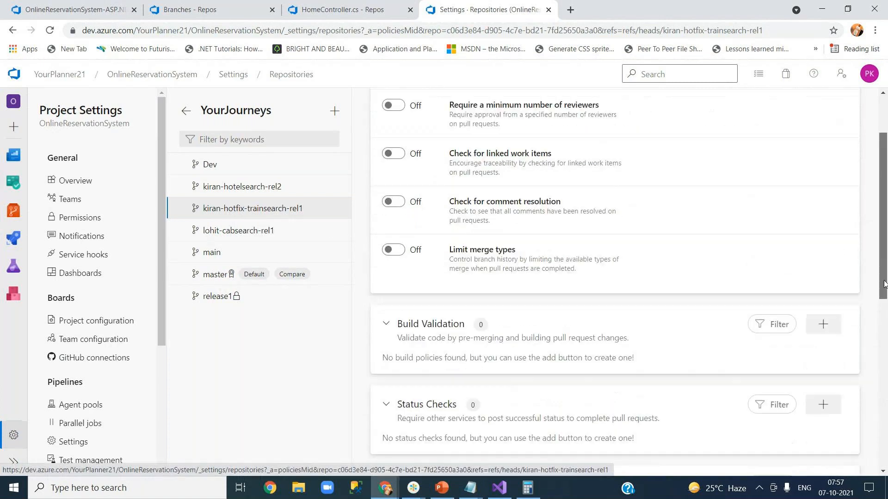
Step: Return to HomeController.cs and switch it to the kiran-hotfix-trainsearch-rel1 branch, discarding the unsaved changes on master
left_click(207, 12)
left_click(85, 10)
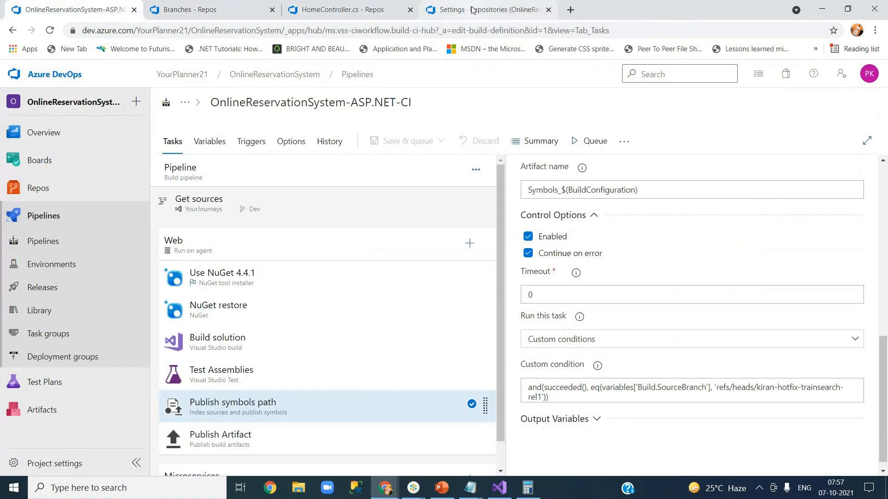
left_click(363, 9)
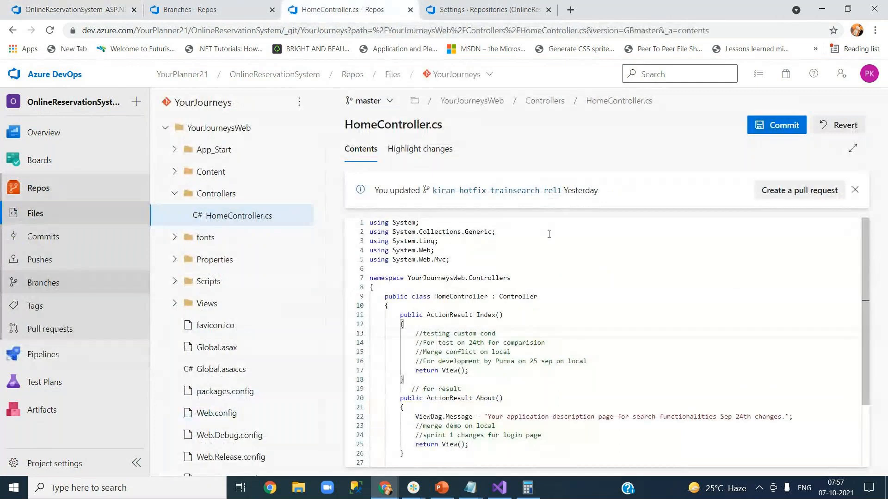
left_click(511, 327)
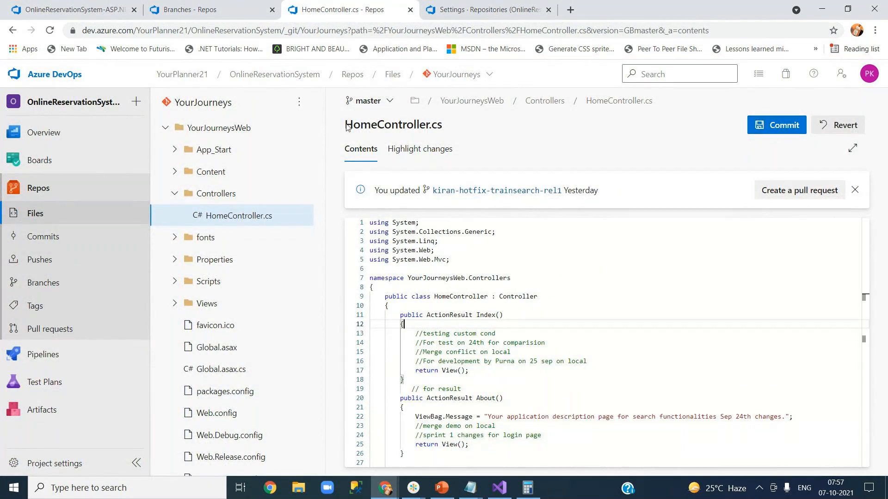
left_click(391, 102)
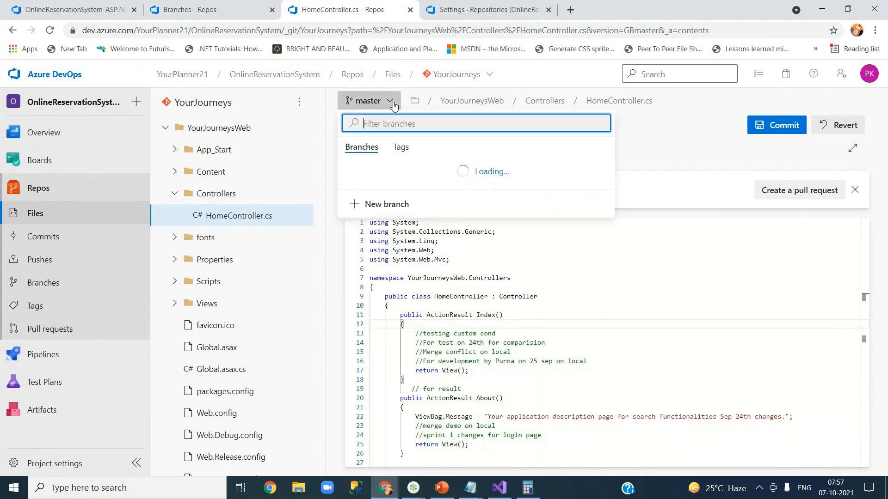
left_click(476, 253)
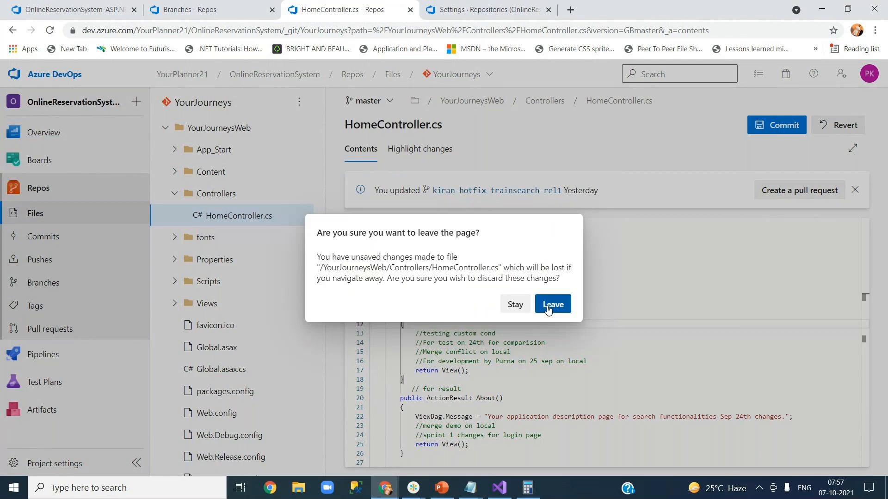
left_click(548, 306)
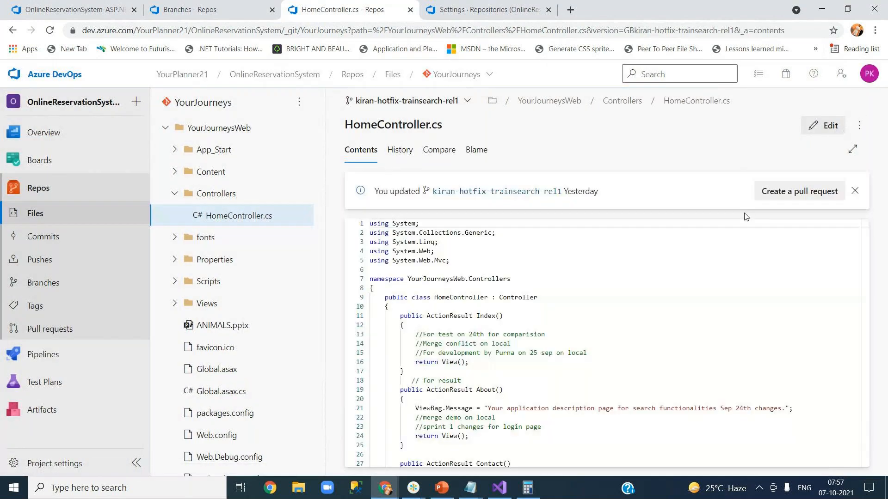
Step: Add a //test comment line at the start of Index() in HomeController.cs and commit it to kiran-hotfix-trainsearch-rel1 with the default comment
left_click(813, 125)
left_click(547, 325)
key("Return")
type("//test")
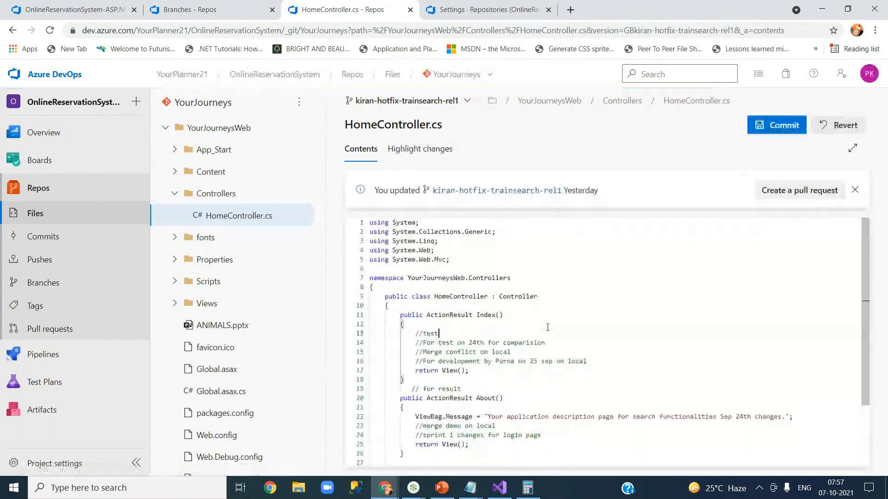
left_click(761, 124)
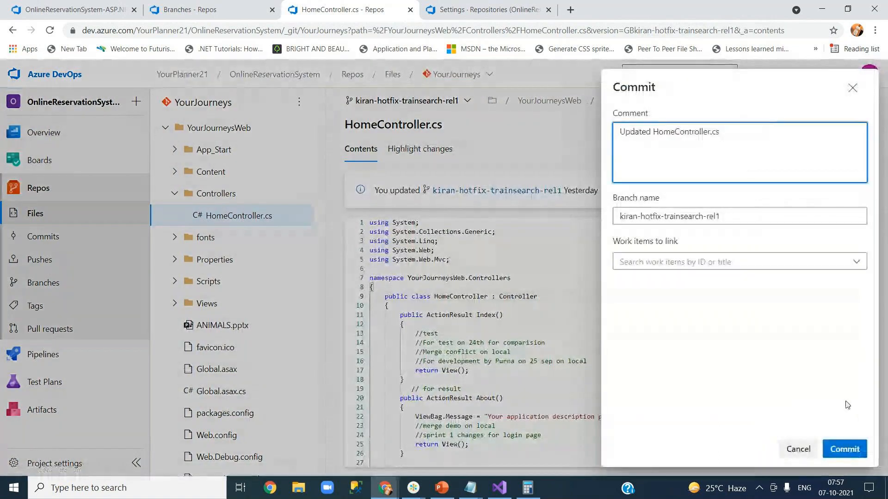
left_click(855, 453)
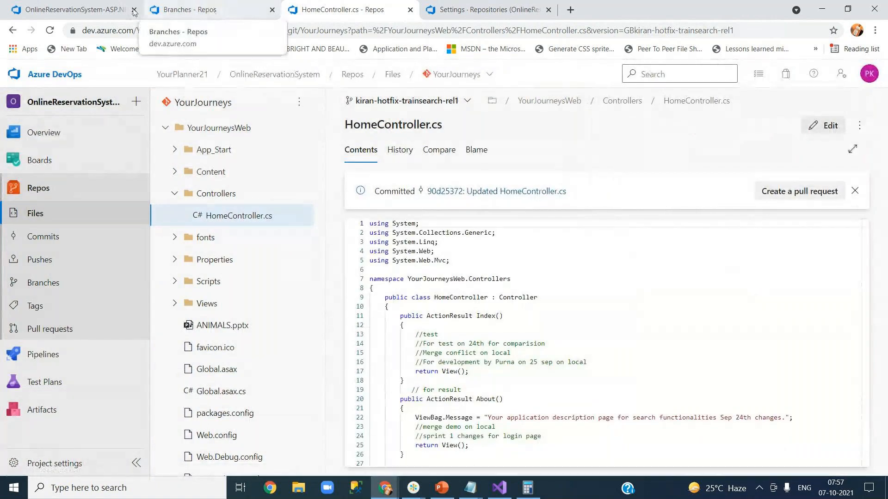
Step: Close the repository settings page and return to the OnlineReservationSystem-ASP.NET-CI pipeline definition
left_click(463, 10)
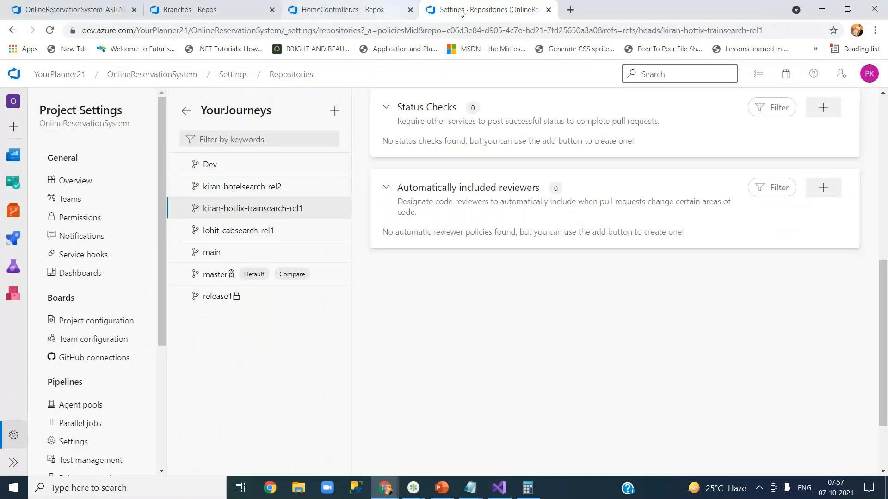
left_click(548, 10)
left_click(213, 16)
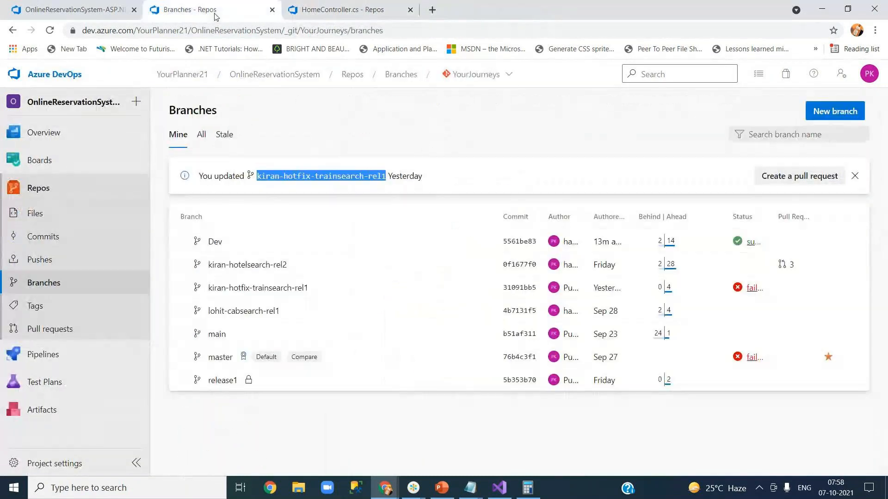
left_click(74, 11)
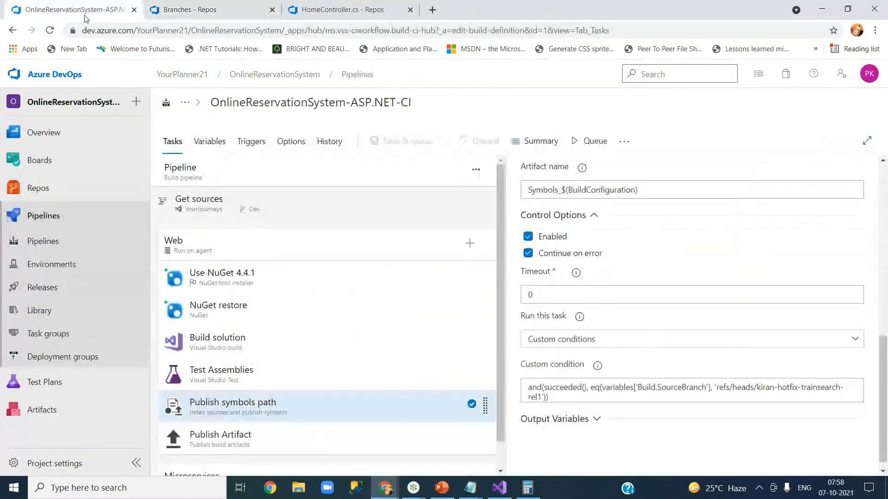
Step: Open the newest kiran-hotfix-trainsearch-rel1 run of OnlineReservationSystem-ASP.NET-CI and examine the Publish symbols path log in its Web job
left_click(364, 74)
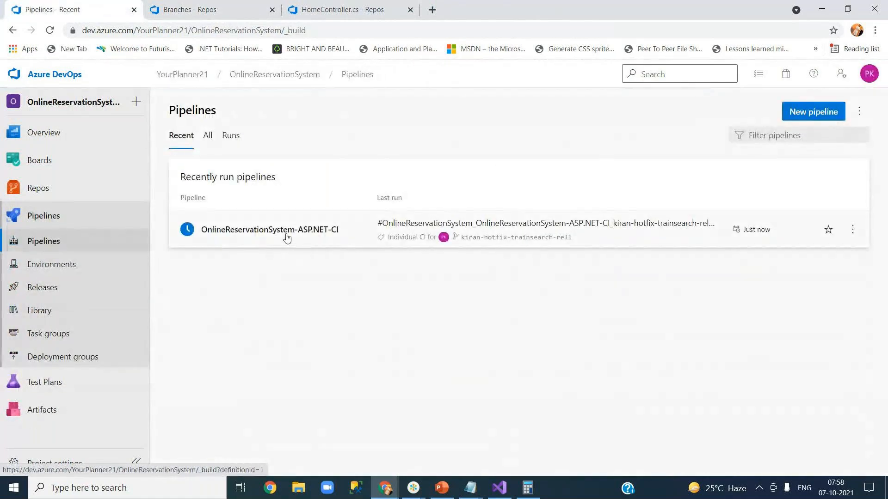
left_click(287, 237)
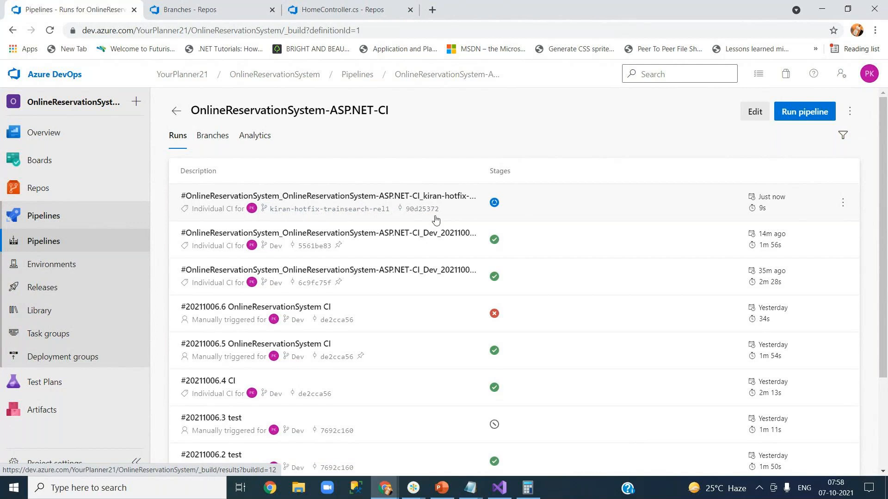
left_click(461, 211)
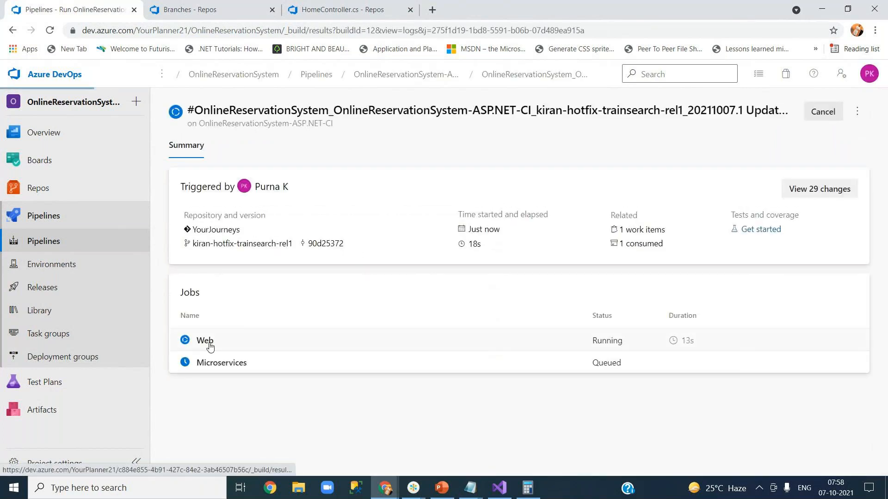
left_click(207, 342)
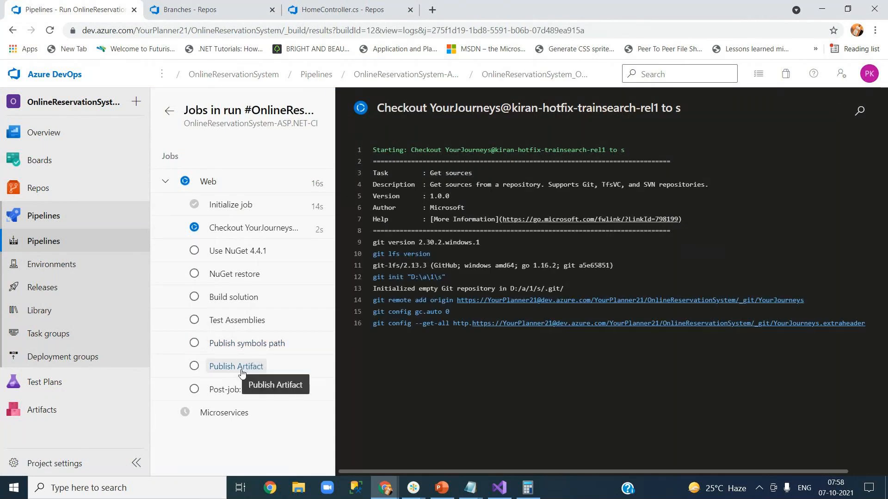
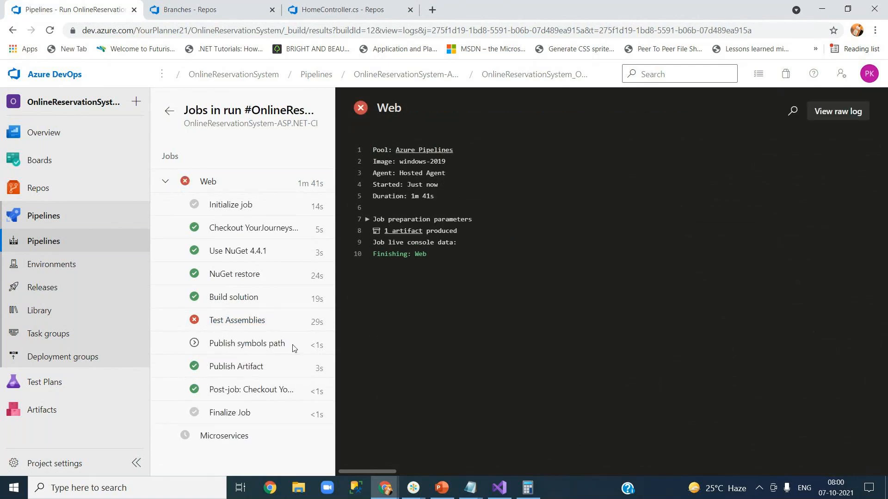
left_click(243, 352)
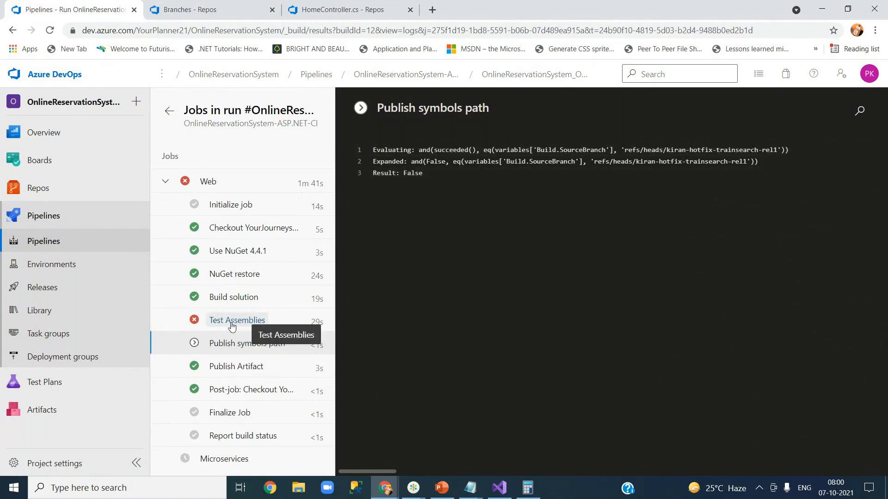
Step: Edit the OnlineReservationSystem-ASP.NET-CI pipeline to disable the Test Assemblies task, and save it without queuing or a comment
left_click(420, 75)
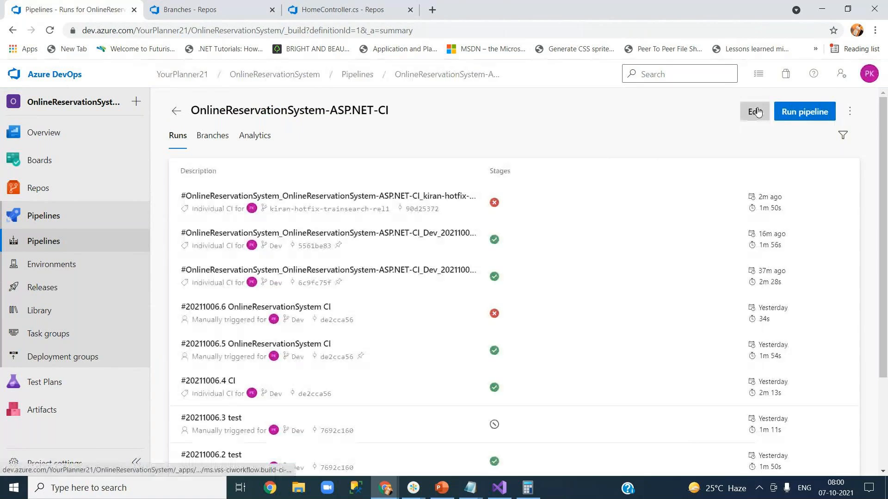
left_click(755, 111)
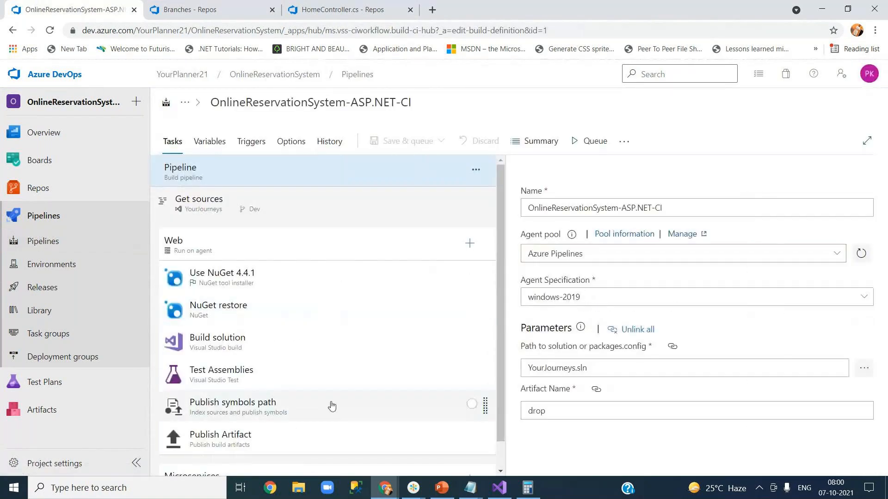
left_click(287, 380)
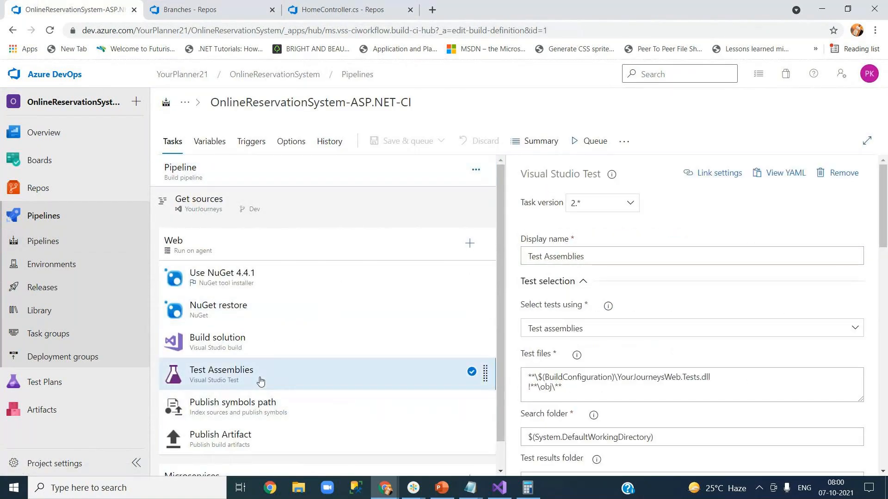
right_click(260, 380)
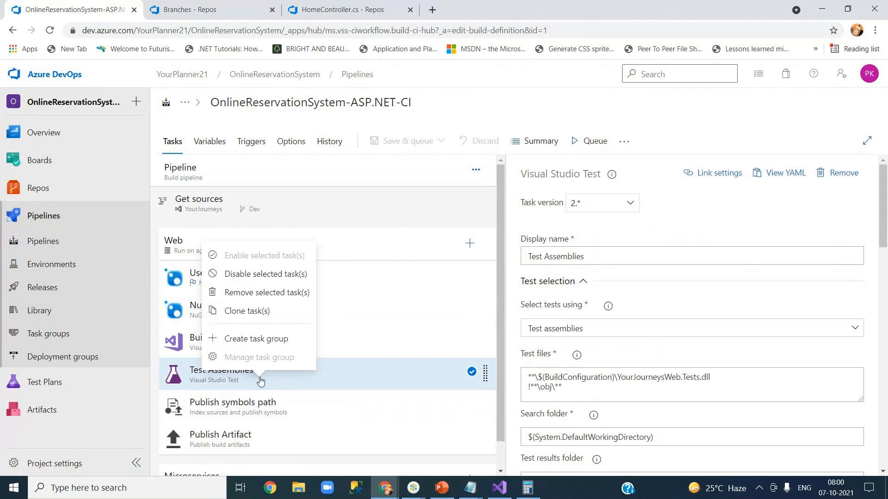
left_click(265, 275)
left_click(303, 416)
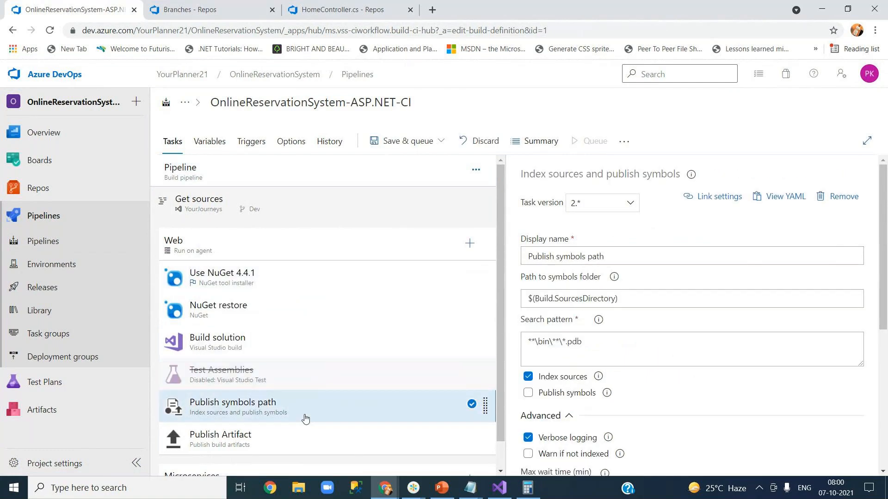
left_click(418, 147)
left_click(436, 194)
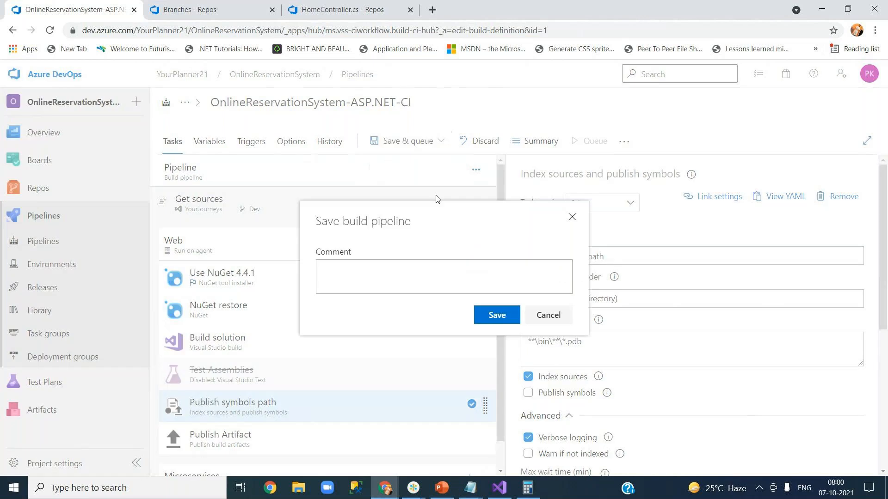
left_click(493, 309)
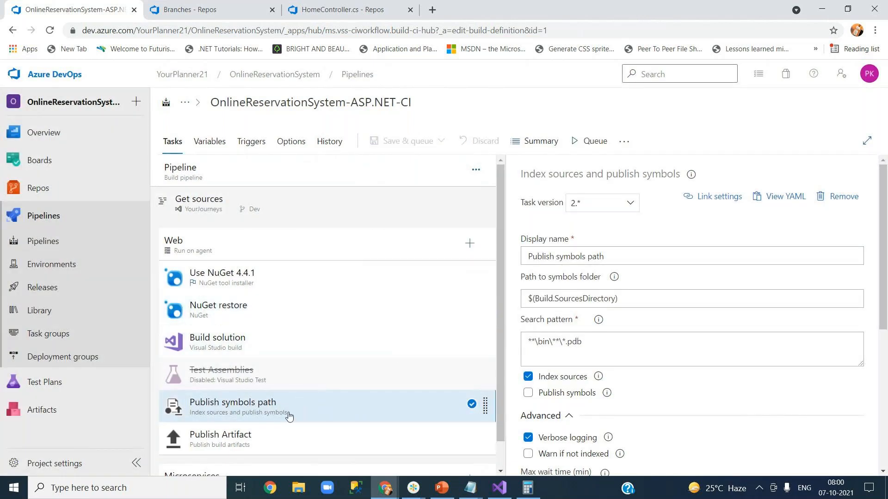
Step: Change the //test comment in HomeController.cs to //test1111 and commit it to kiran-hotfix-trainsearch-rel1 with the default comment
left_click(331, 16)
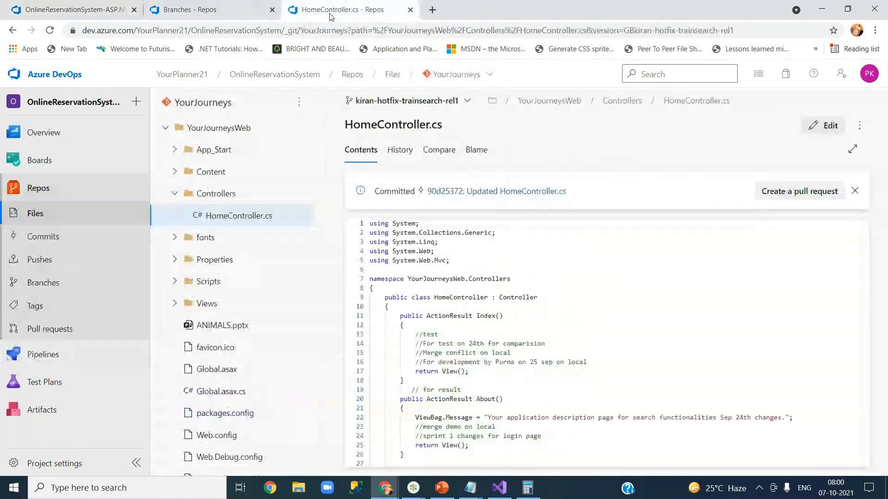
left_click(822, 127)
left_click(468, 334)
type("1111")
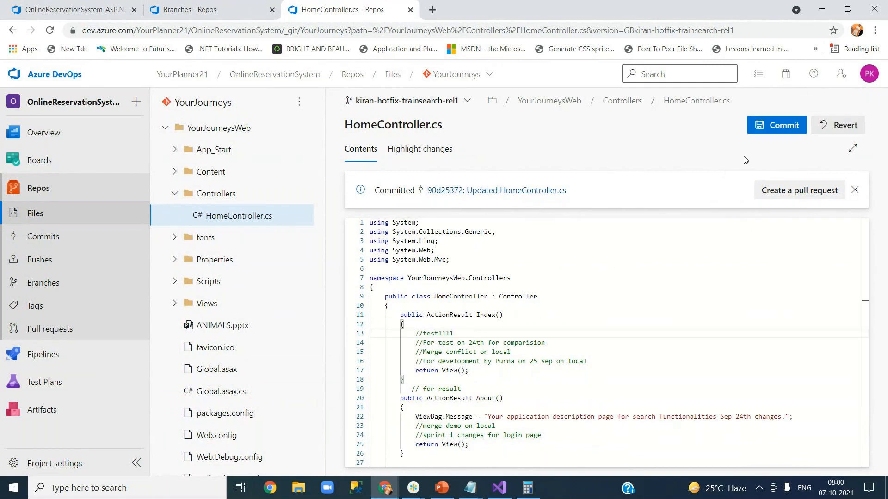
left_click(770, 131)
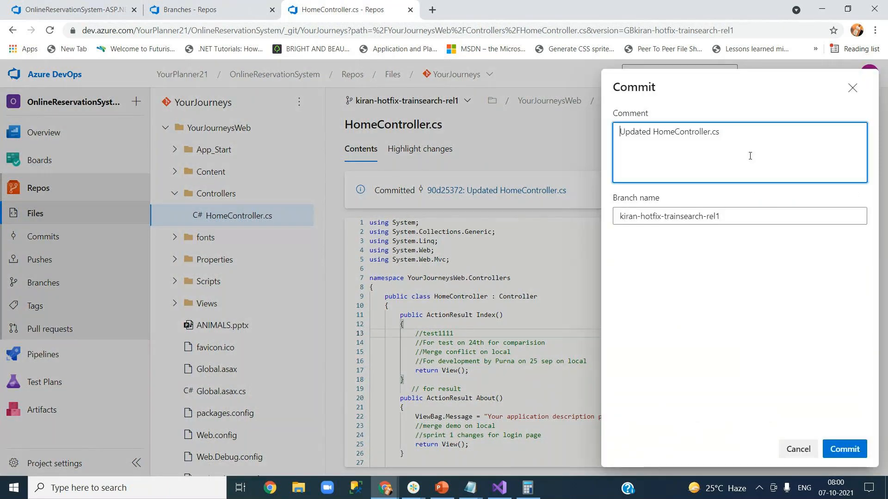
left_click(844, 450)
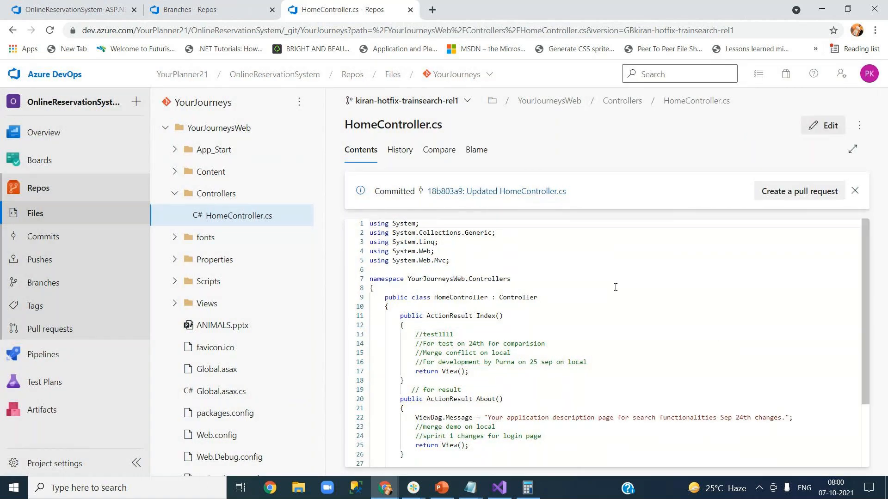
Step: Open the run triggered by the latest commit, follow its Web job, and check the Publish symbols path task's log
left_click(117, 9)
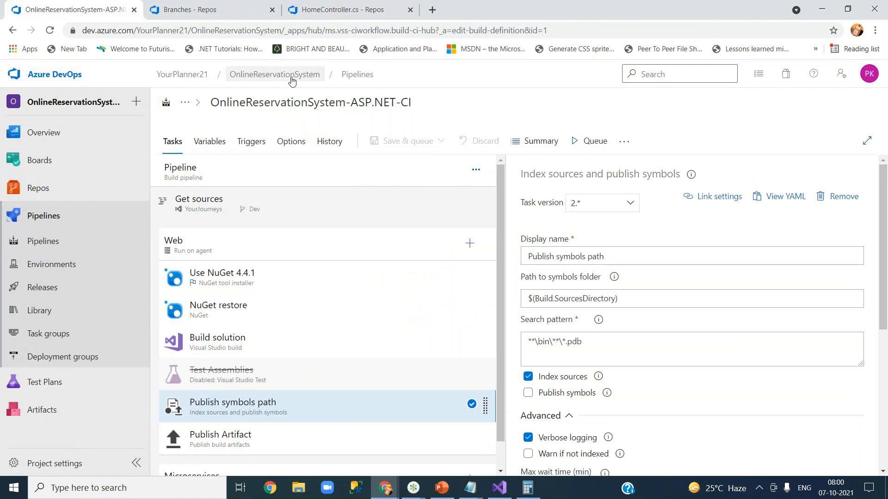
left_click(361, 75)
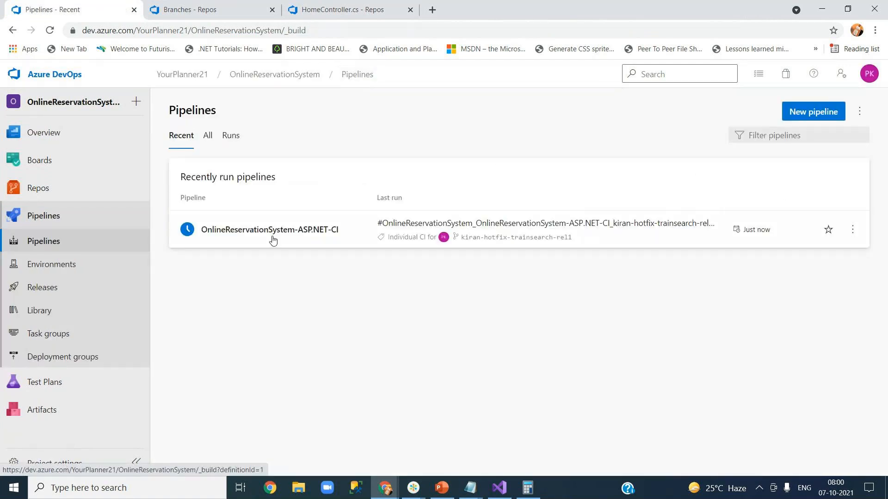
left_click(298, 236)
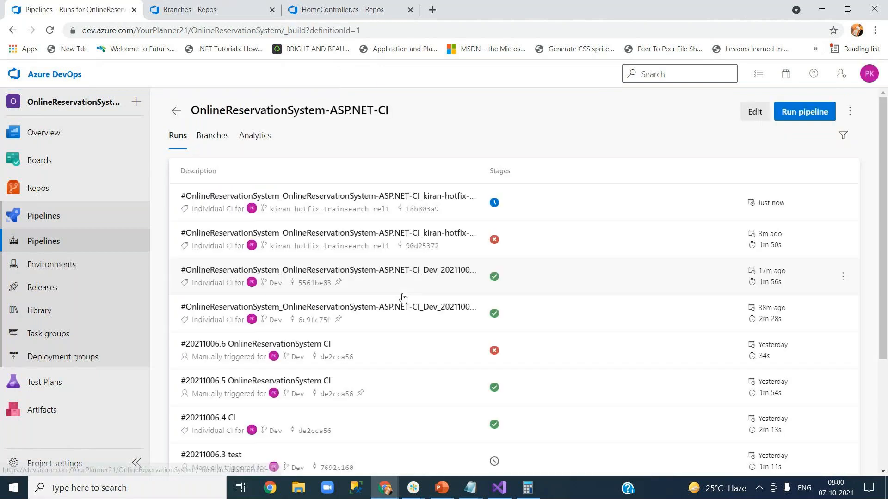
left_click(330, 201)
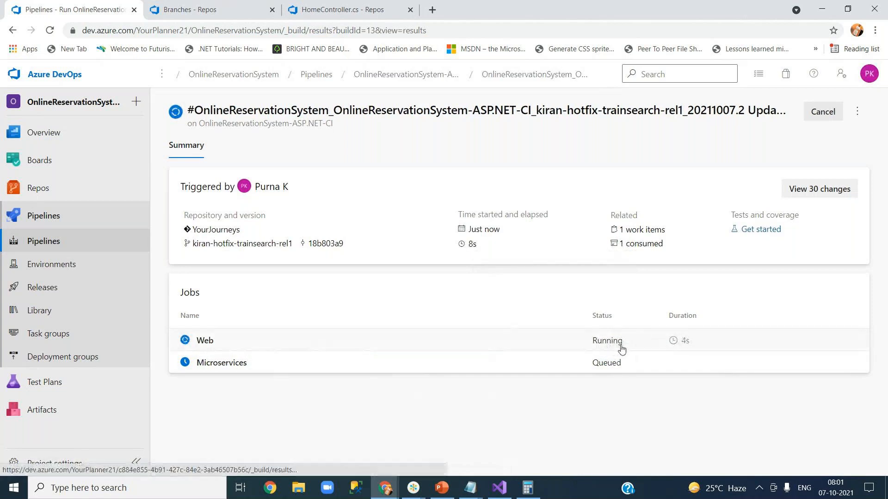
left_click(333, 345)
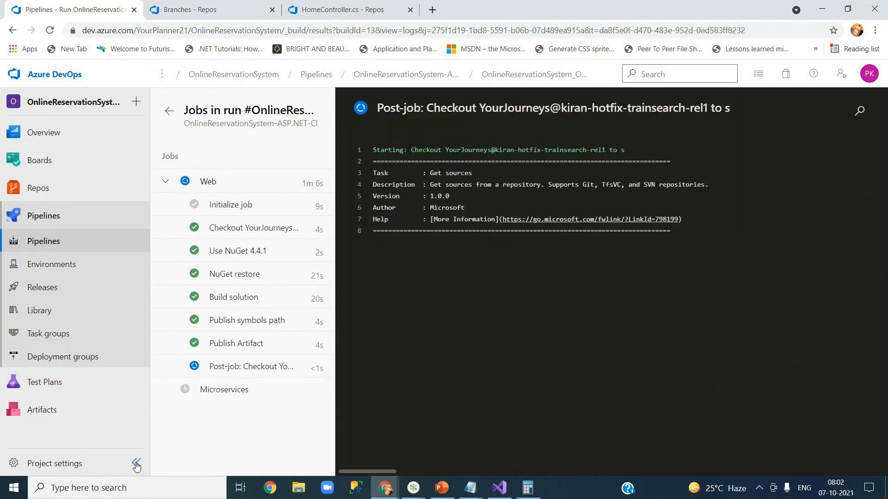
left_click(266, 327)
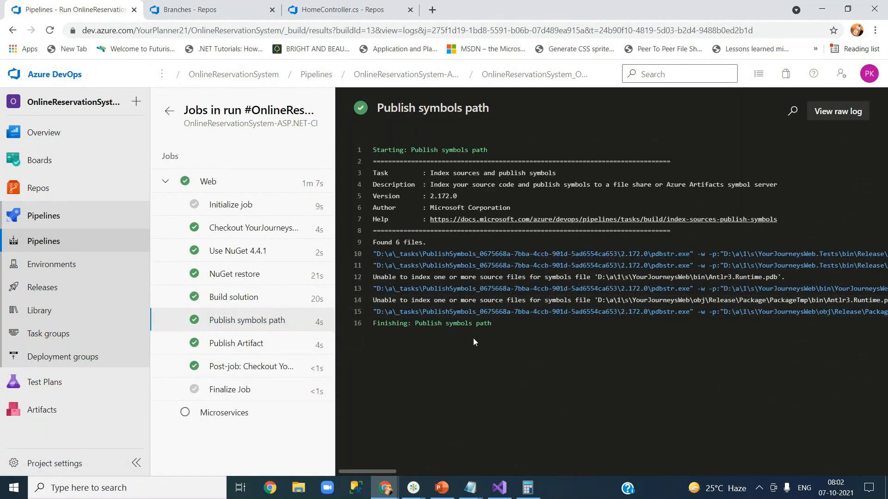
left_click(233, 323)
mouse_move(384, 470)
left_mouse_down()
mouse_move(451, 465)
mouse_move(384, 468)
left_mouse_up()
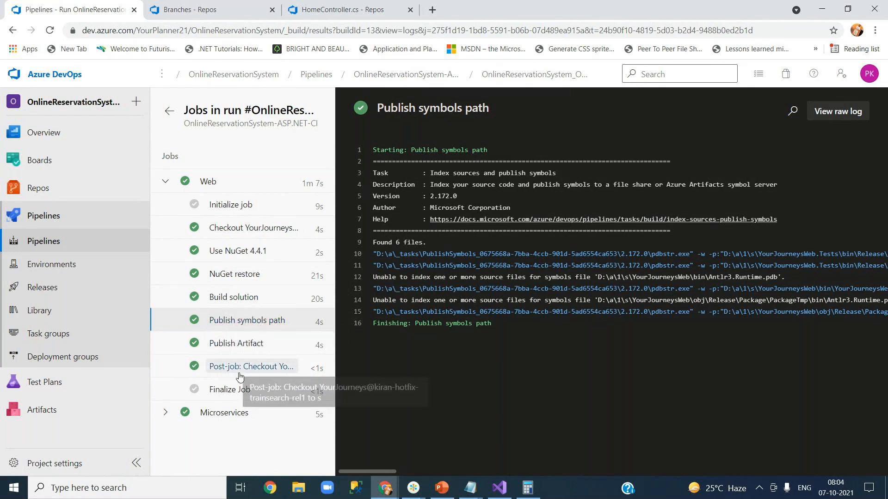
left_click(209, 6)
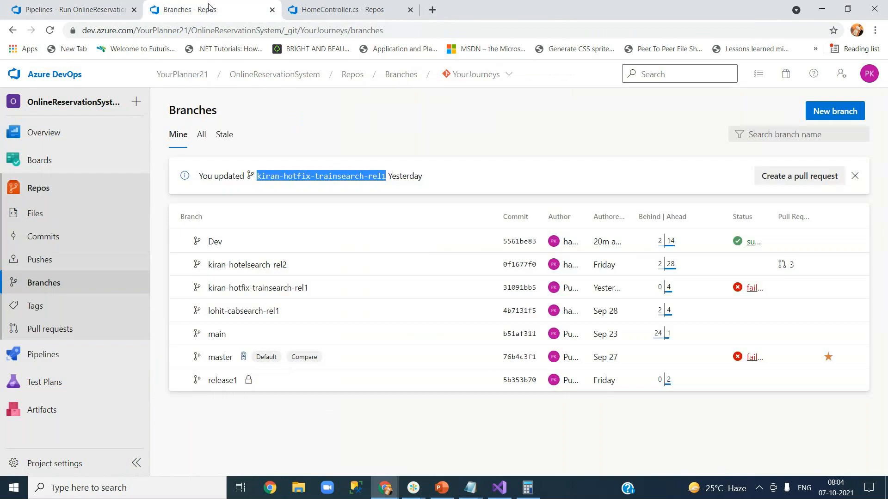
left_click(358, 11)
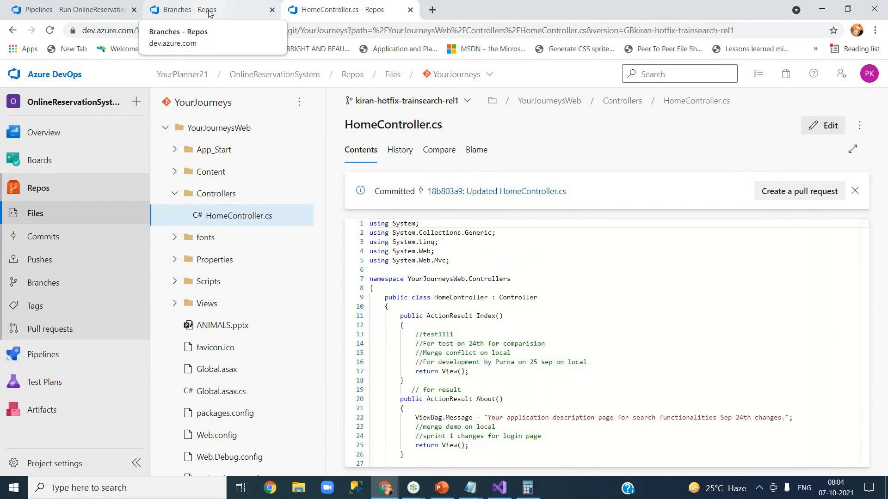
left_click(173, 15)
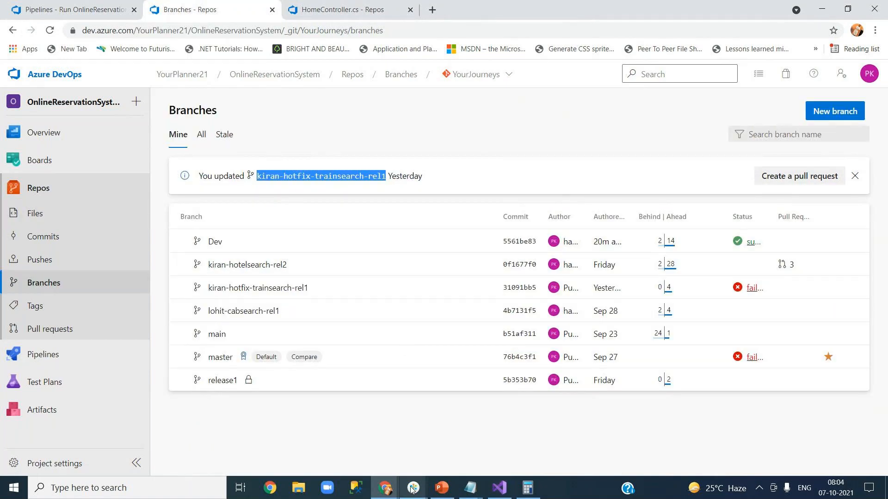
mouse_move(413, 489)
left_click(519, 443)
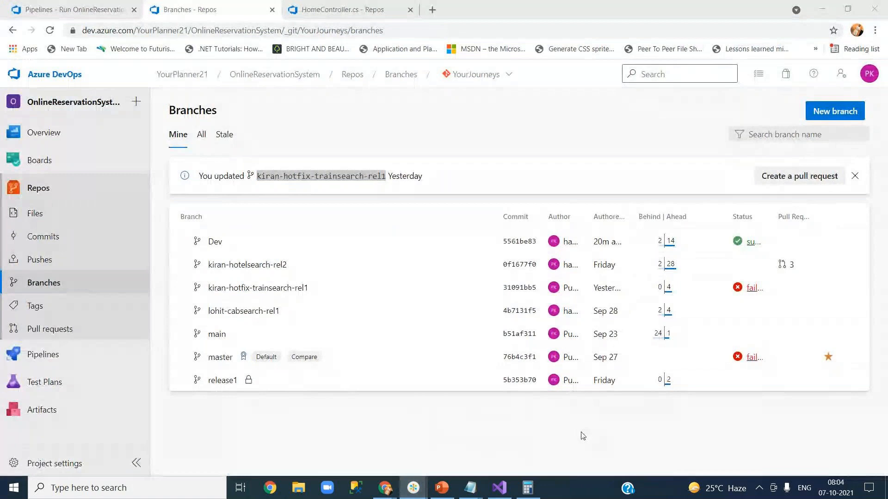